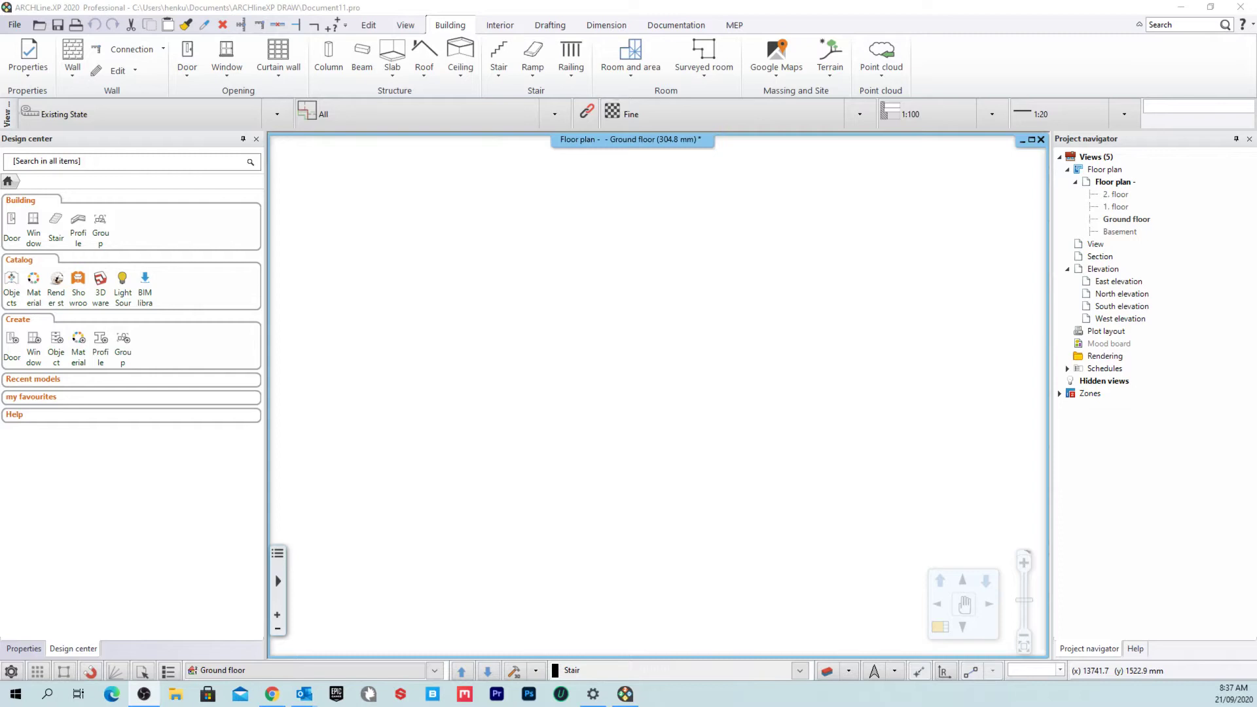
Switch to Chrome, load archlinexp.com.au and open its 2D & 3D AUS Template Pack page.
key("alt+Tab")
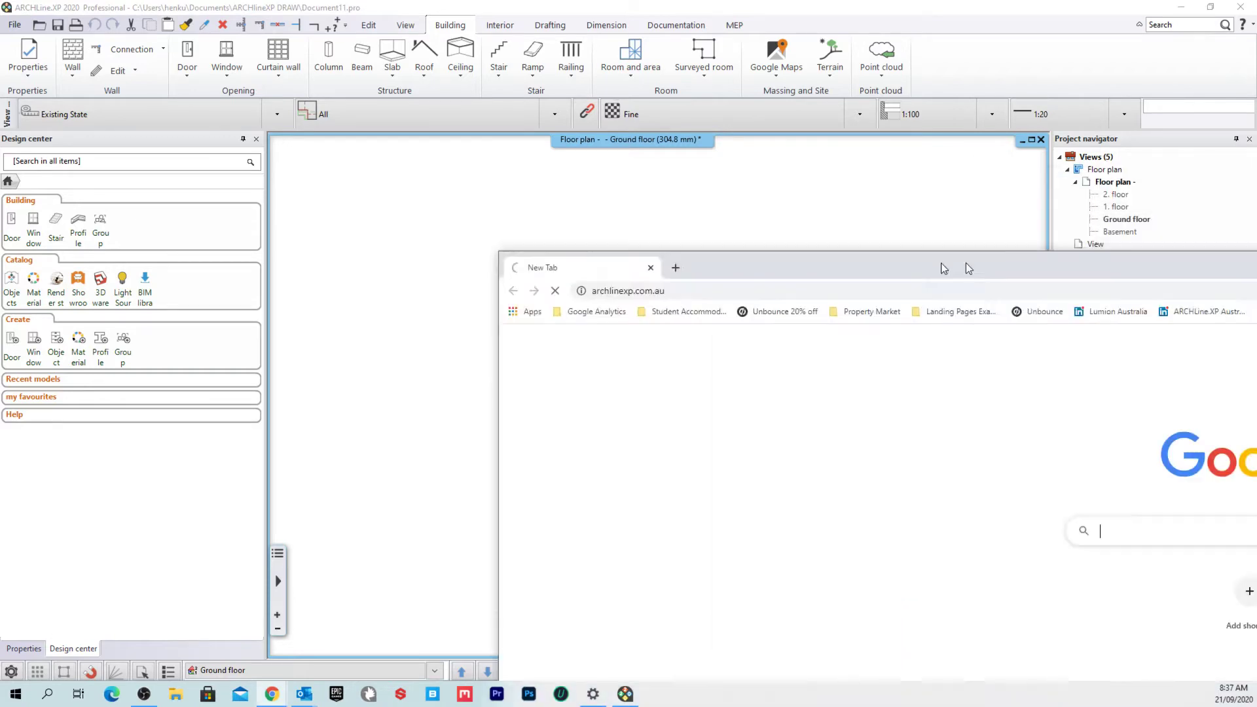
left_click_drag(978, 265, 697, 223)
left_click_drag(919, 226, 640, 158)
left_click(556, 205)
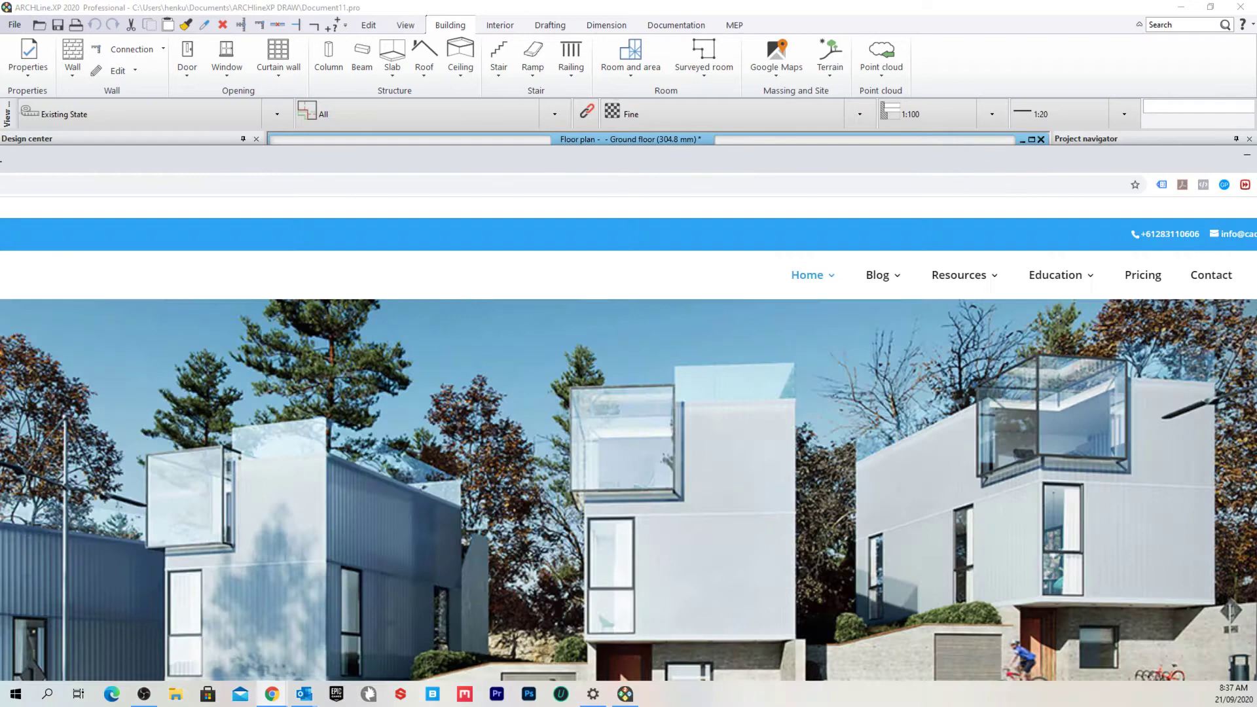
left_click_drag(1143, 153, 1113, 66)
mouse_move(956, 190)
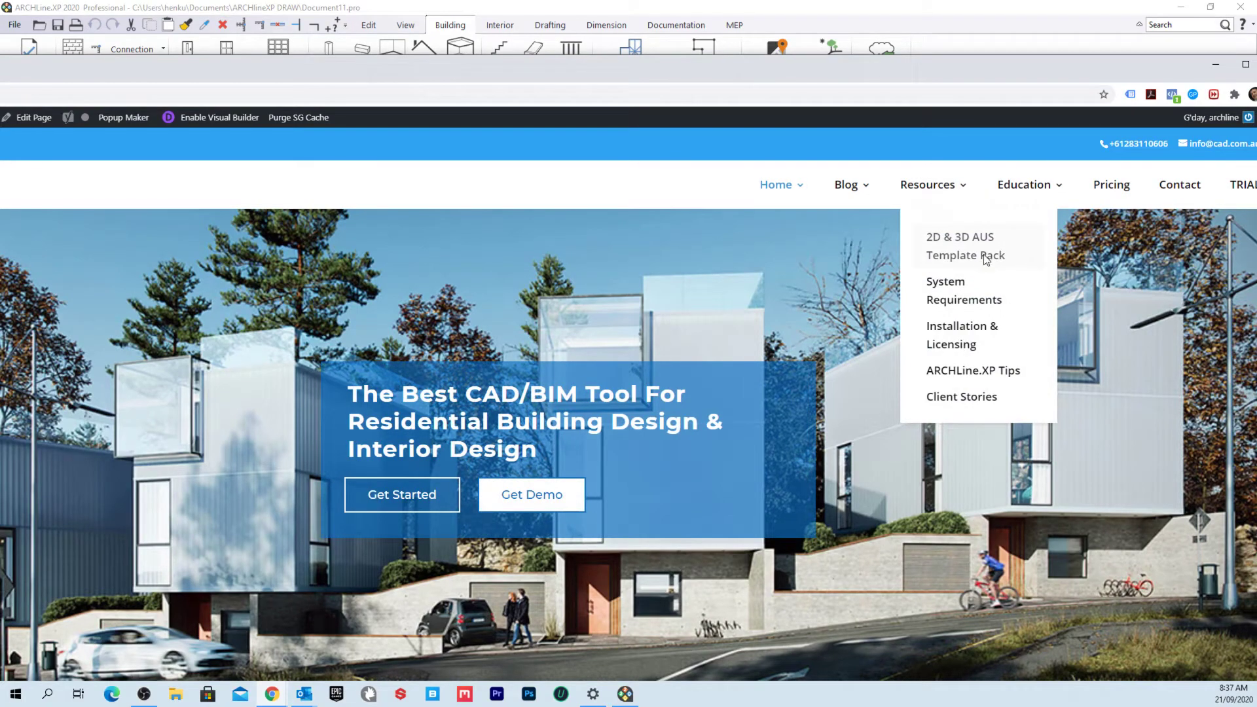
left_click(986, 258)
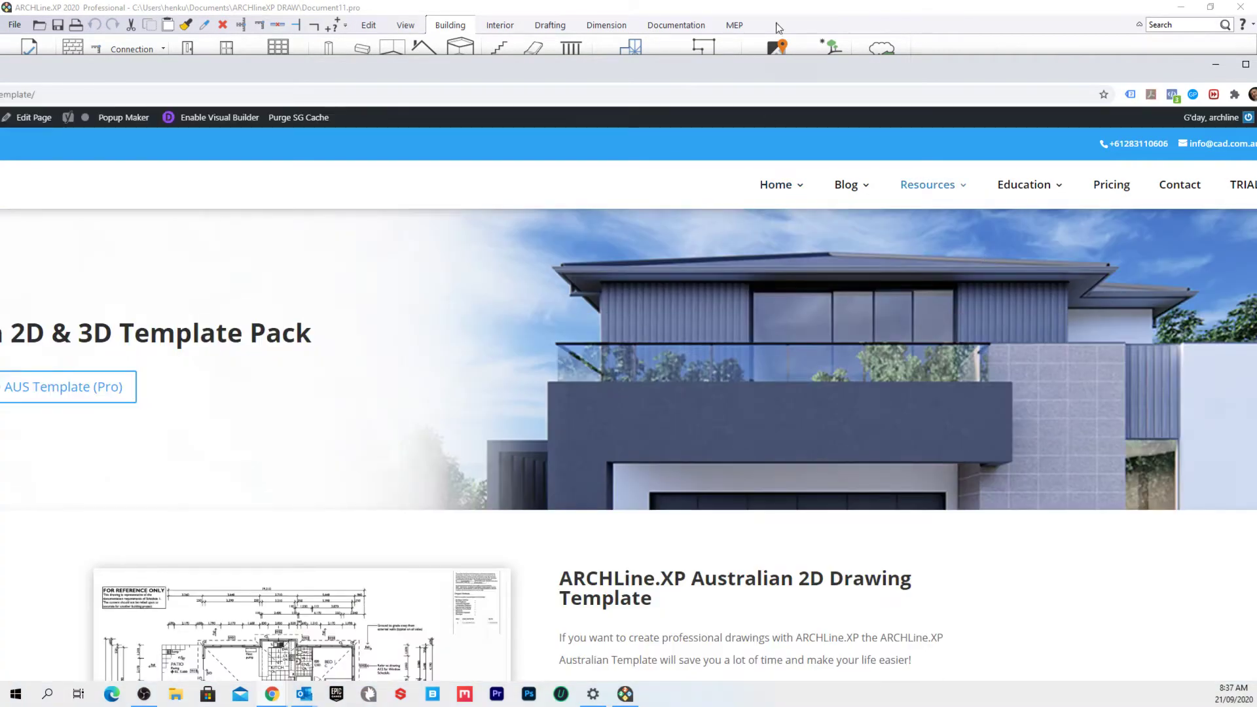
left_click_drag(805, 78, 992, 25)
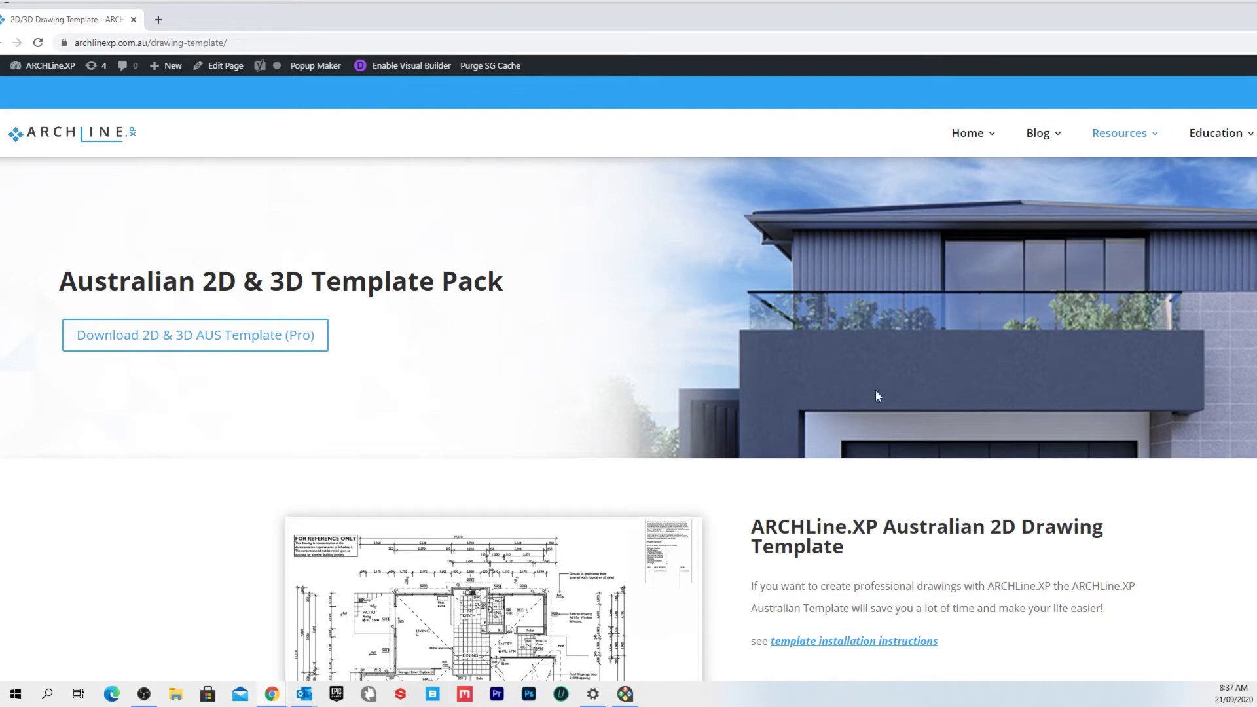
Review the template pack page, including the 2D and 3D contents, requirements and overview video.
scroll(877, 395, "down", 4)
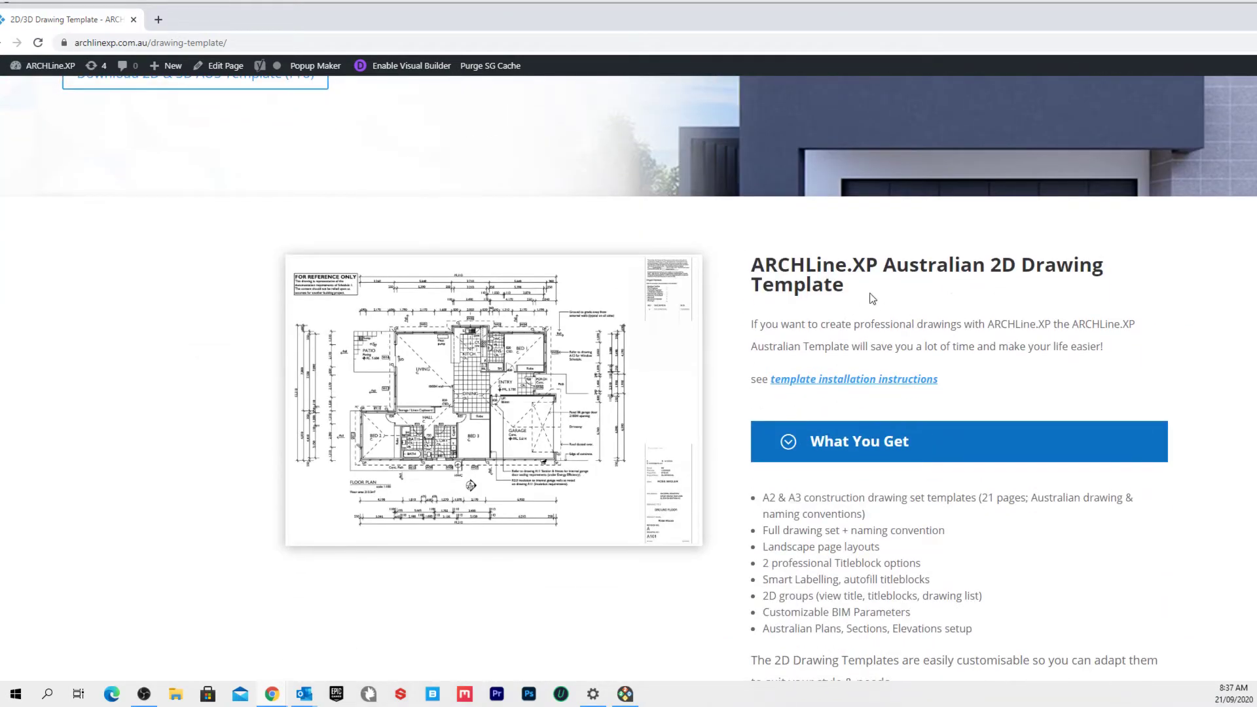
scroll(899, 314, "down", 14)
scroll(917, 302, "down", 8)
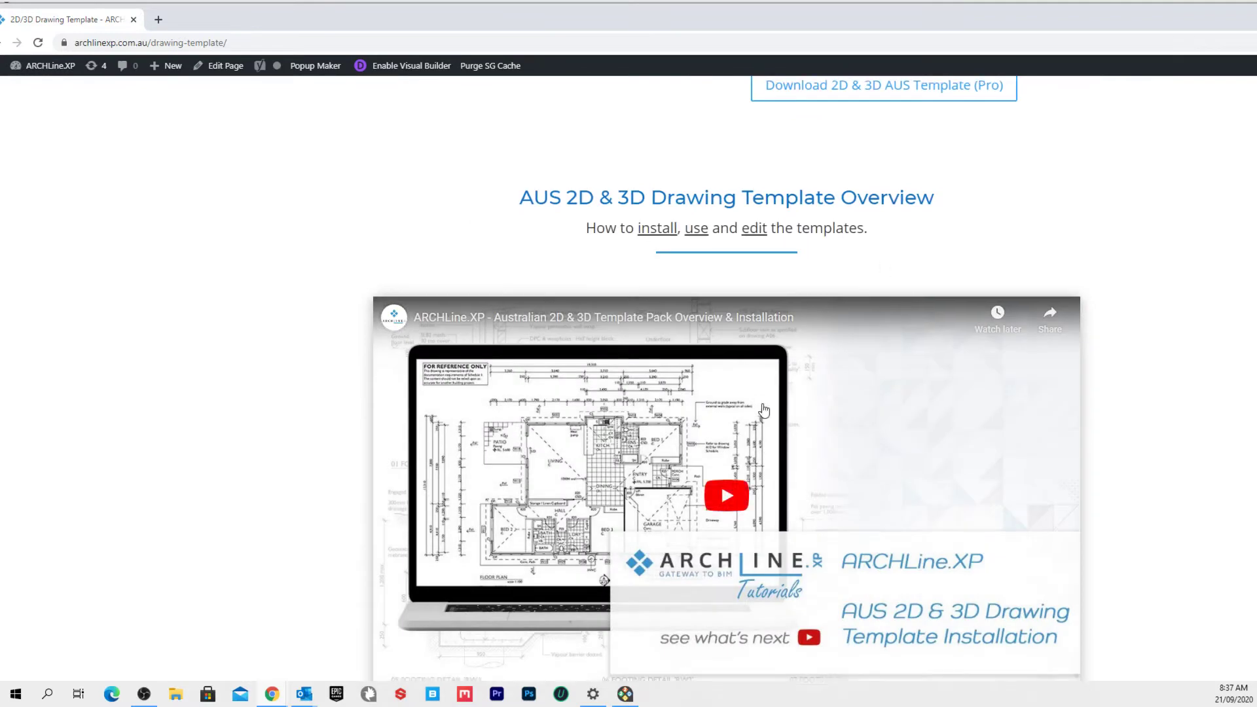
scroll(436, 178, "down", 2)
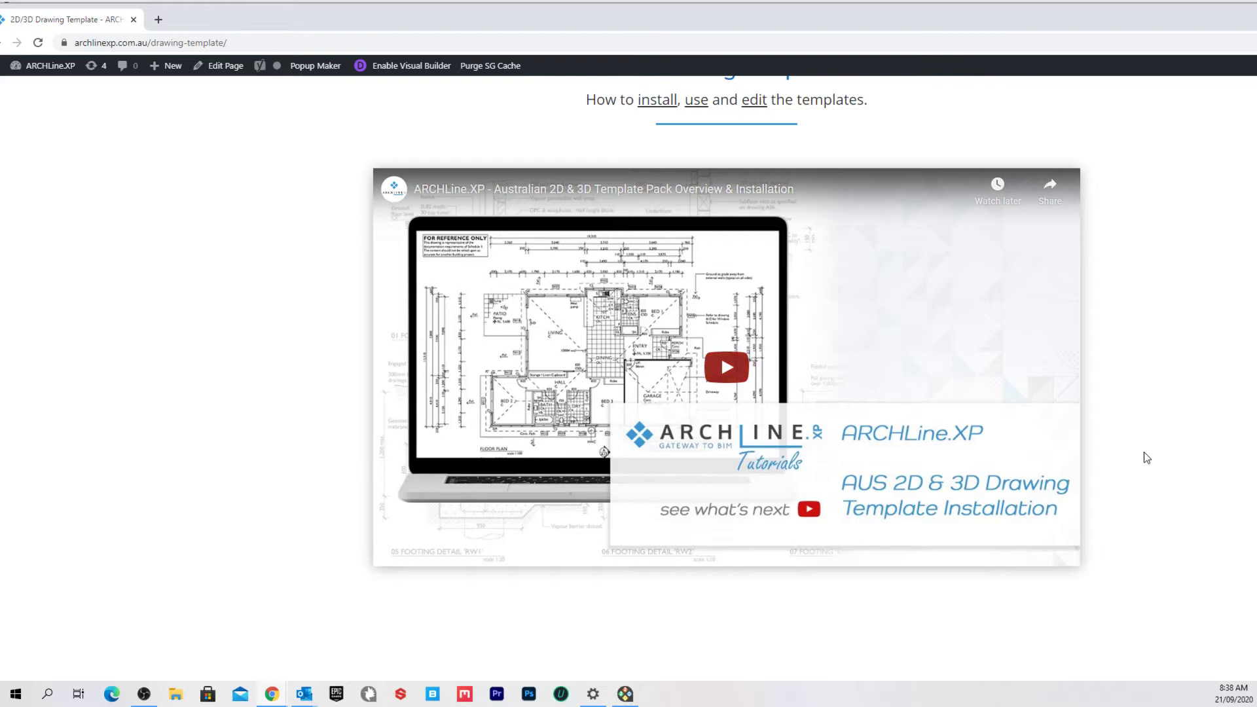
scroll(1136, 432, "up", 8)
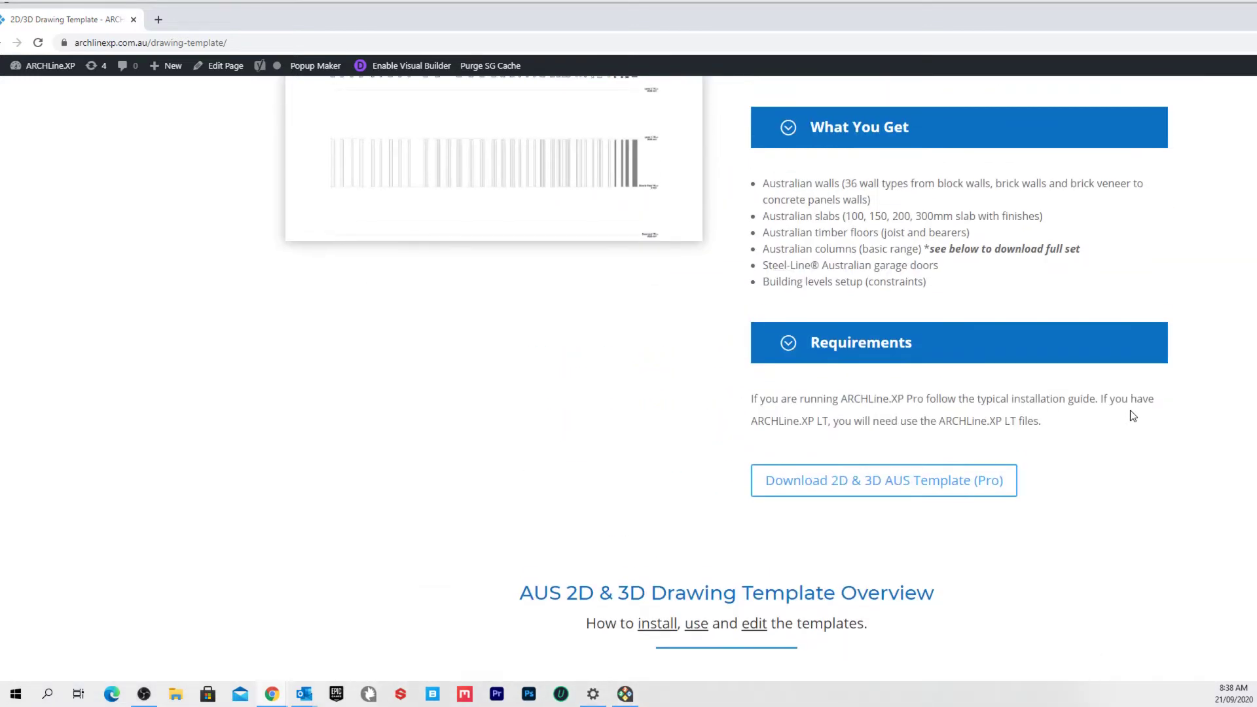
scroll(1126, 419, "up", 8)
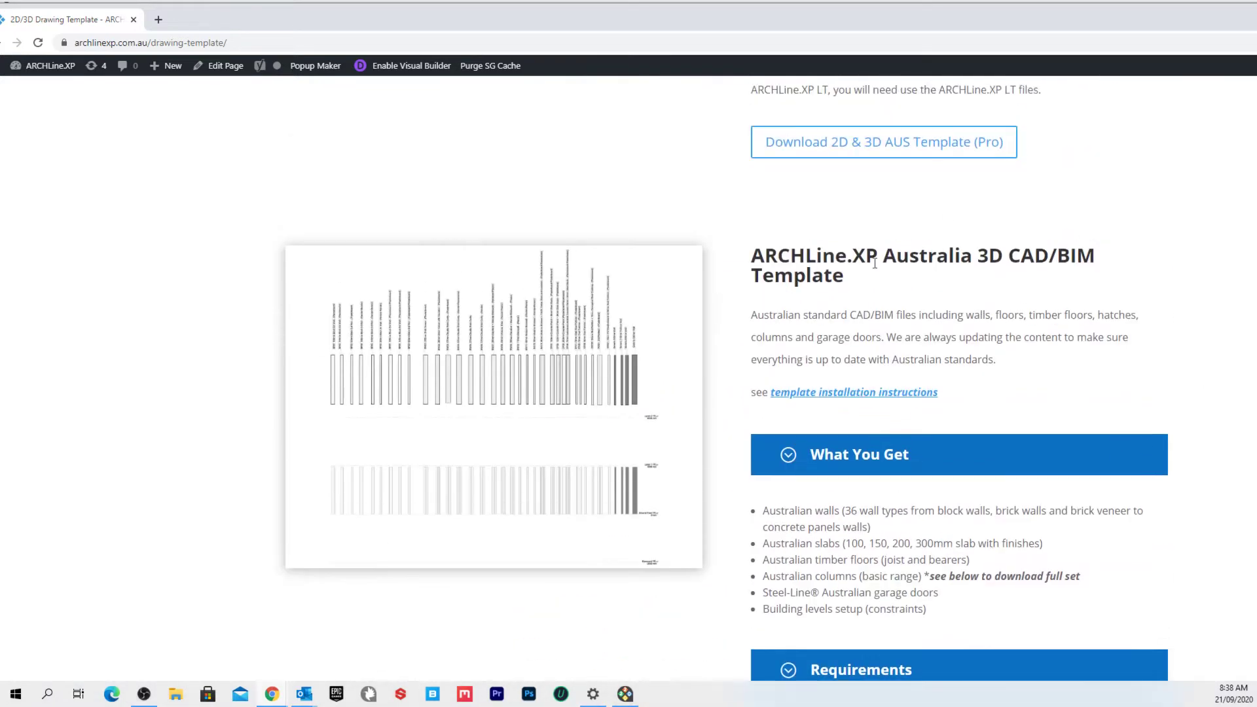
scroll(1128, 423, "up", 10)
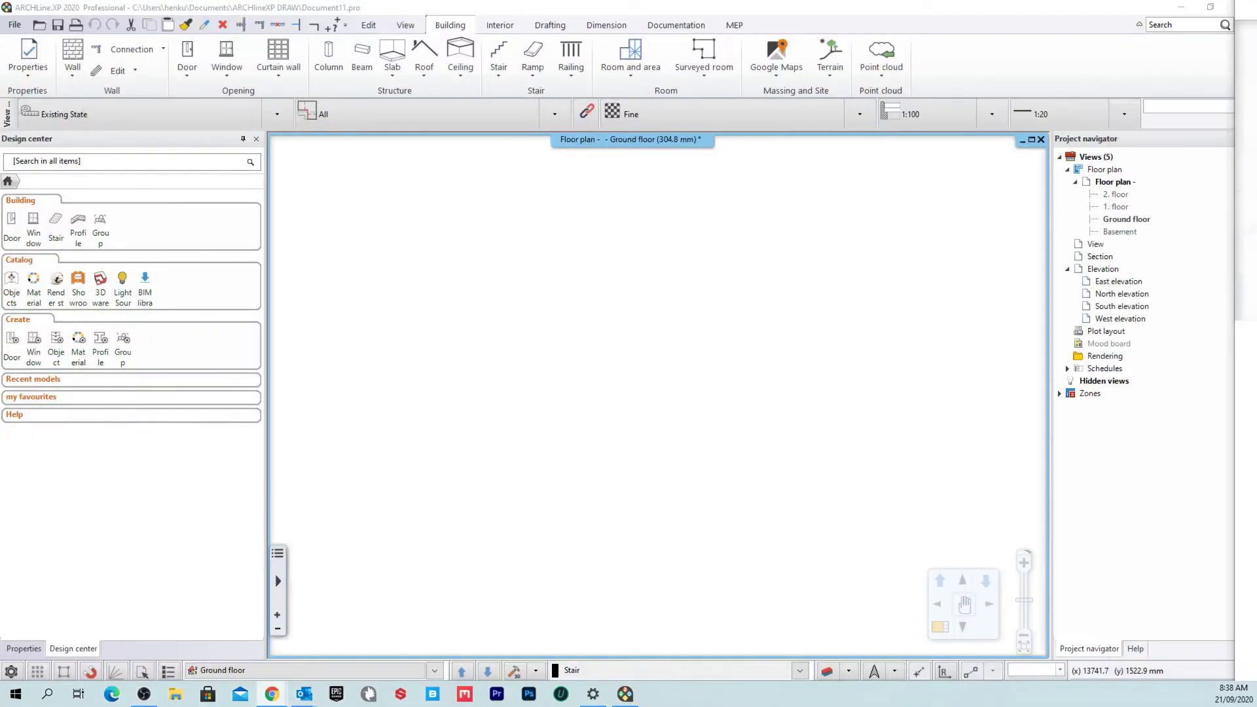
Inspect the contents of the downloaded ARCHLine.XP_AUS_Template.zip archive on the desktop, then close it.
key("super+Down")
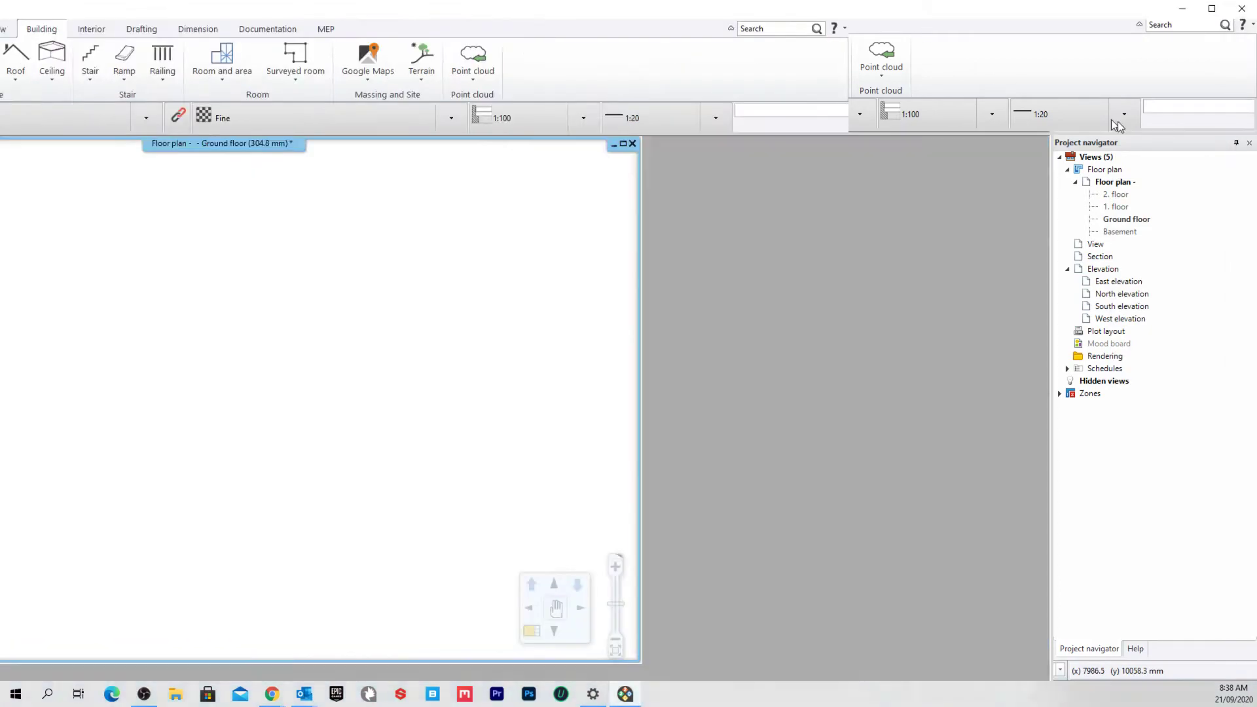
double_click(663, 260)
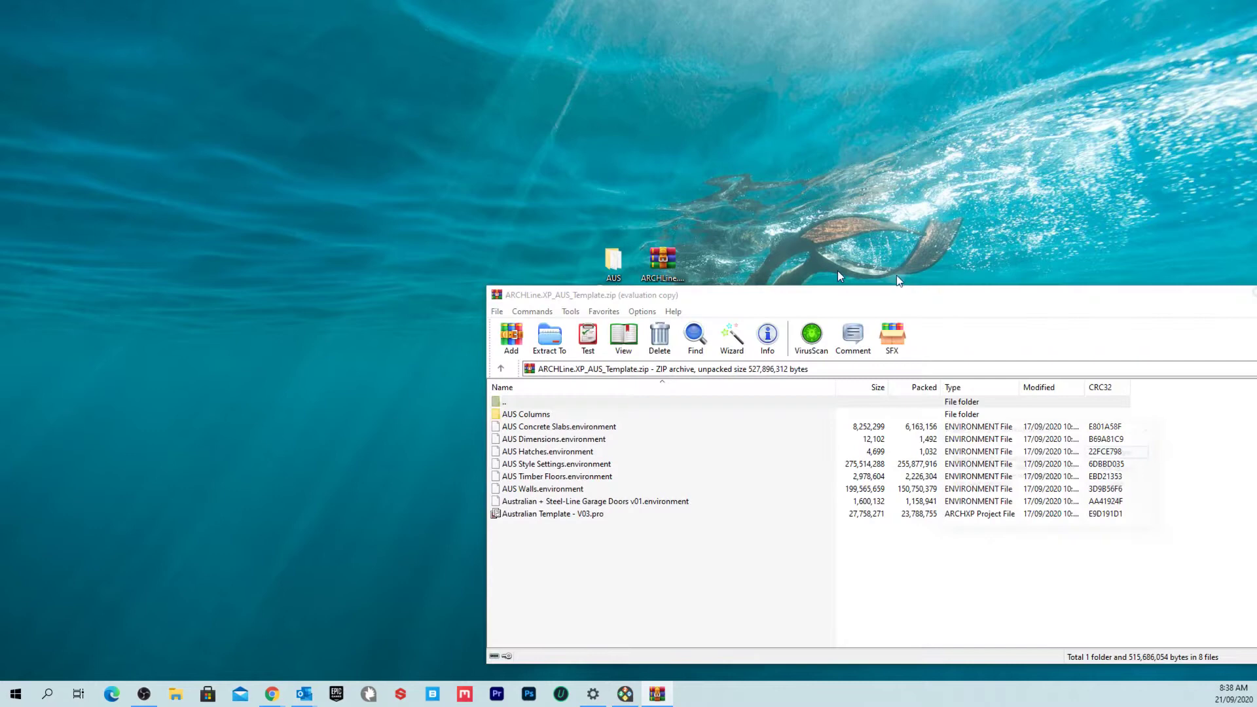
key("super+Down")
key("Escape")
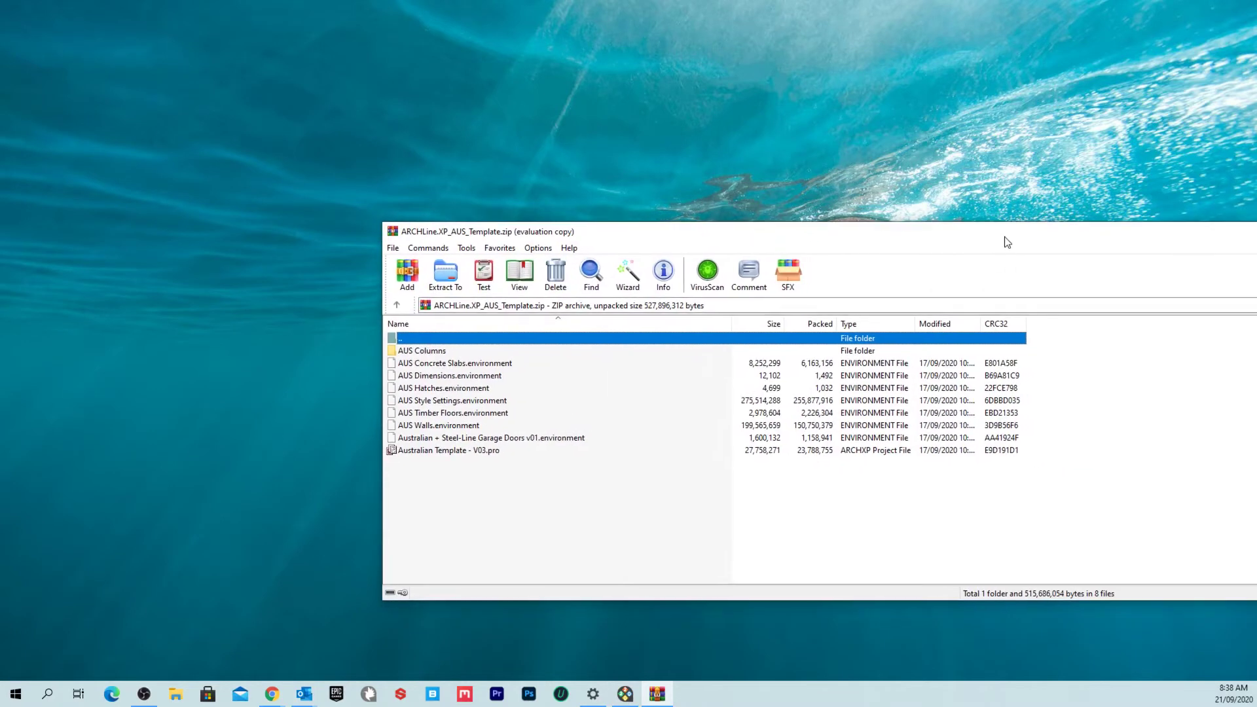
key("alt+F4")
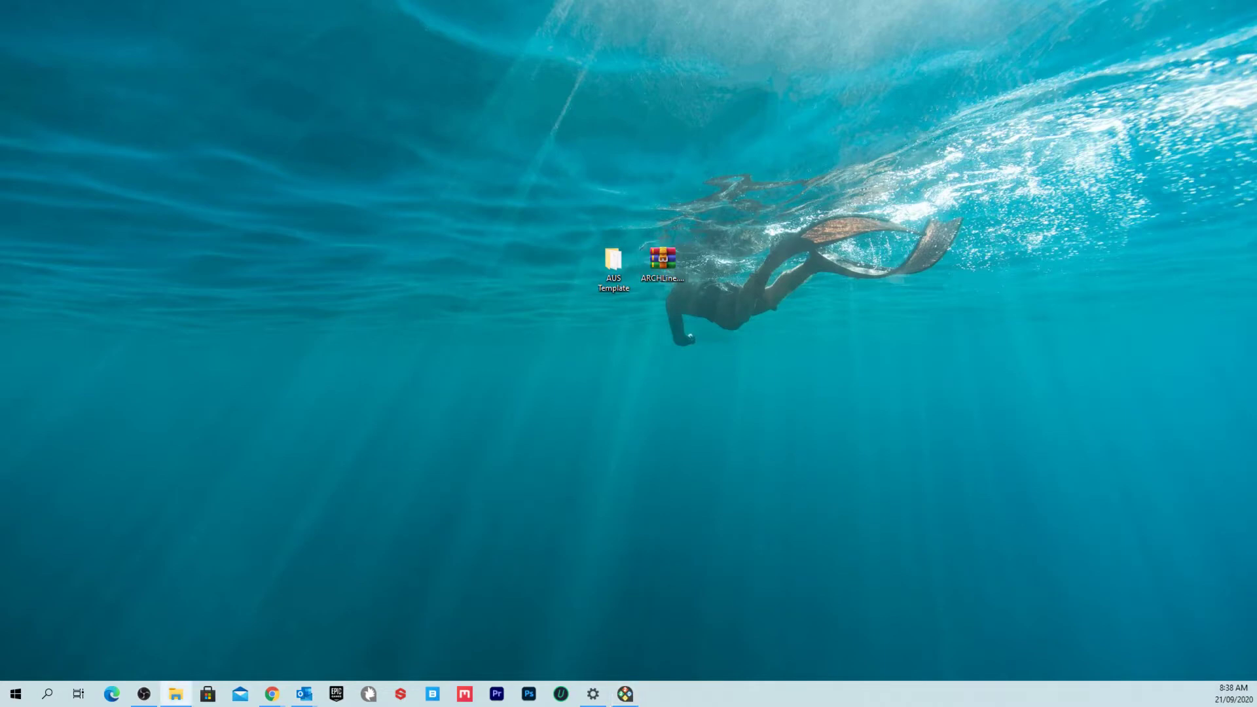
Open the project file Australian Template - V03.pro from the desktop's AUS Template folder in ARCHLine.XP 2020.
double_click(613, 262)
left_click(1070, 97)
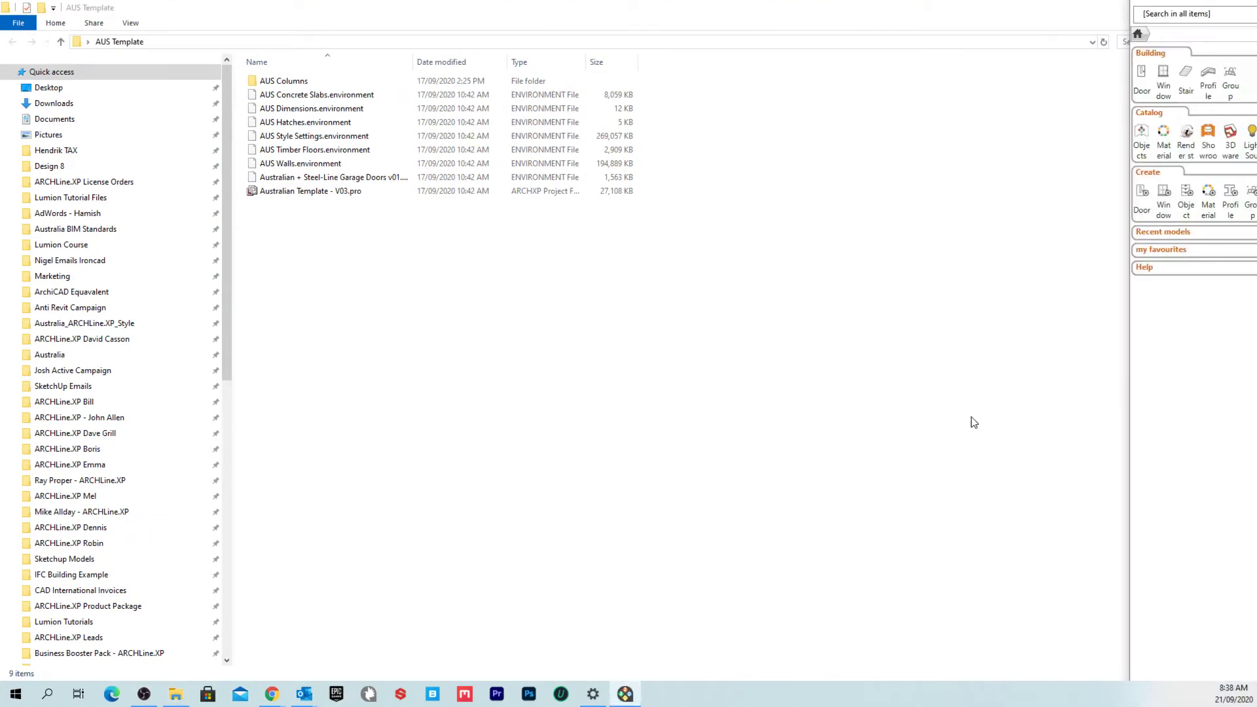
right_click(331, 191)
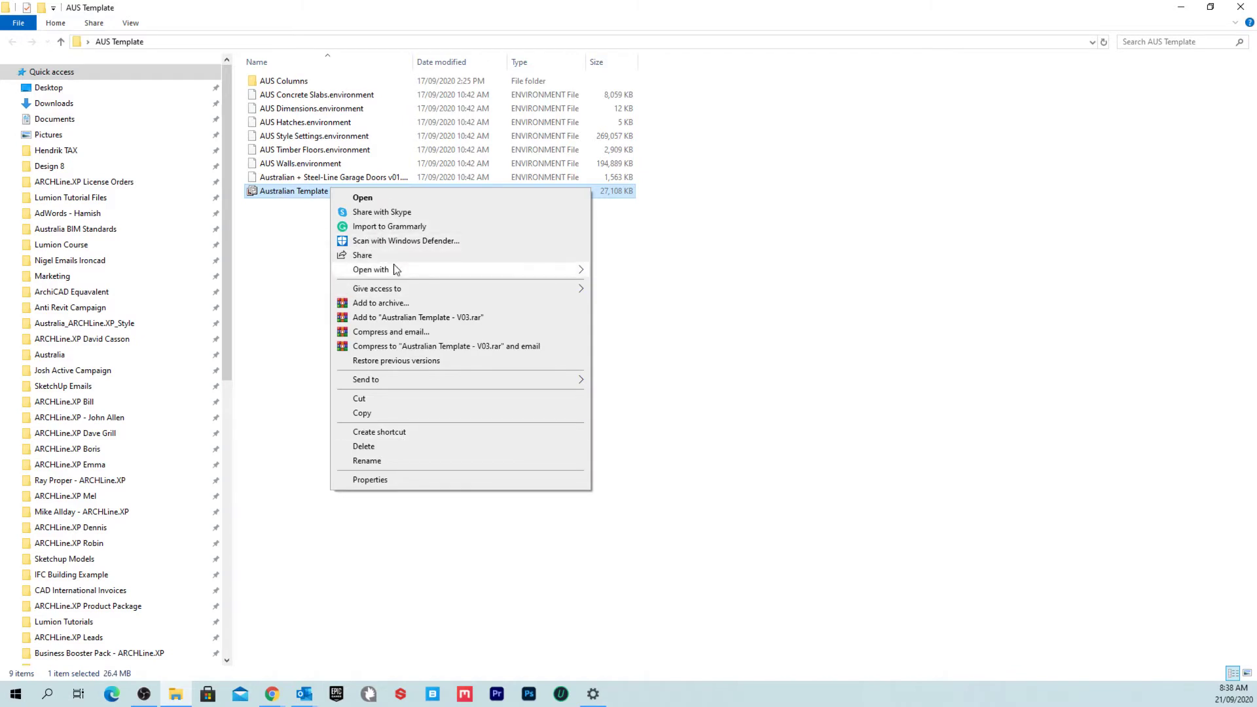
mouse_move(395, 269)
left_click(696, 270)
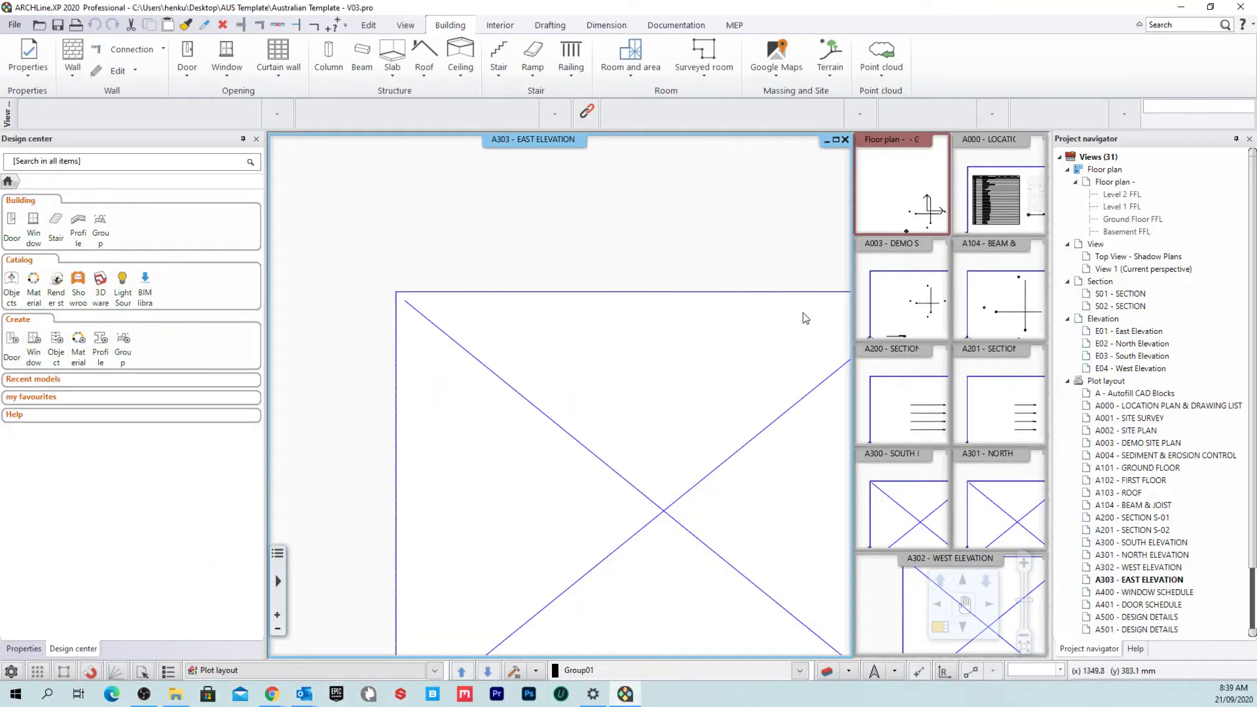
Examine the A303 - East Elevation sheet and the list of plot layouts in the template project.
scroll(756, 330, "down", 3)
scroll(659, 386, "up", 1)
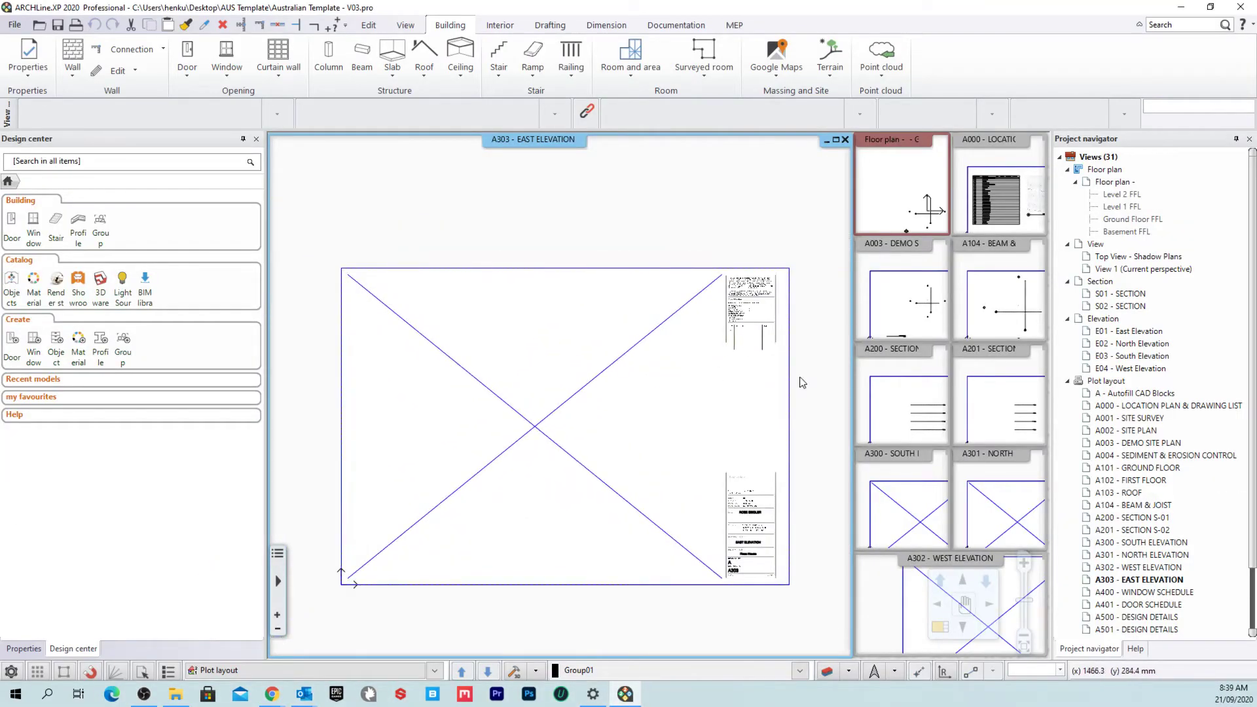
scroll(1067, 238, "down", 3)
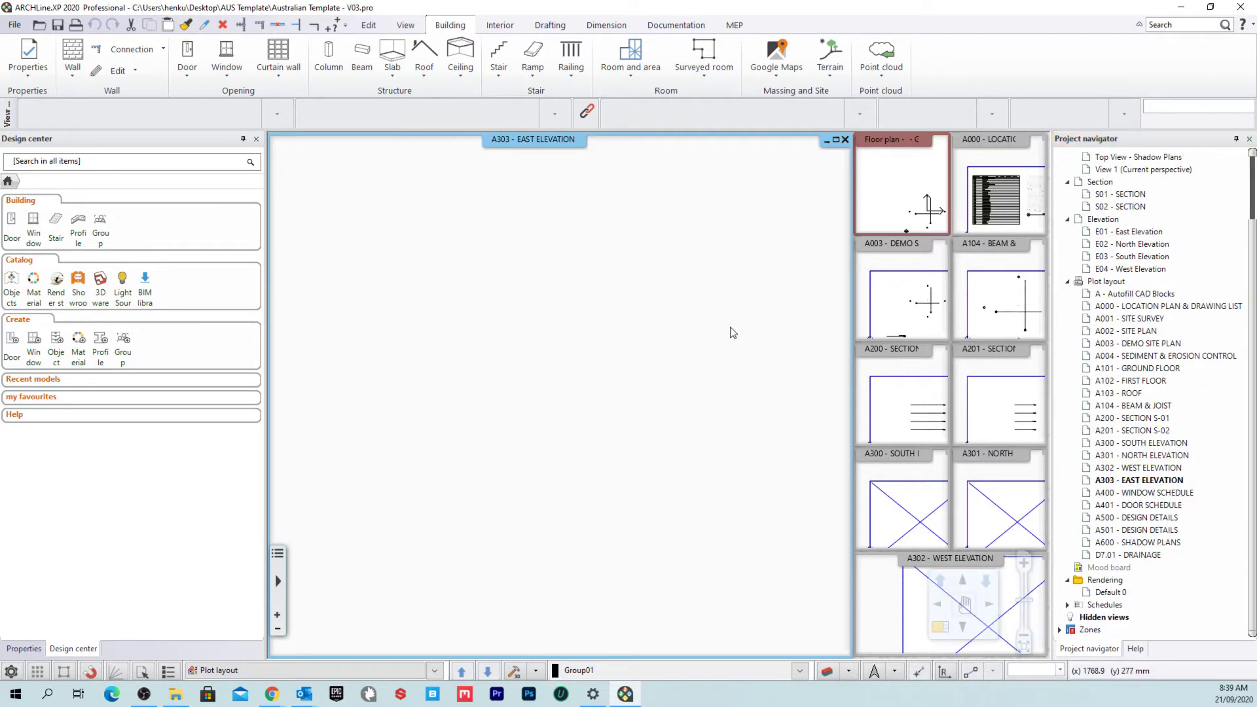
scroll(544, 365, "up", 2)
scroll(588, 348, "down", 1)
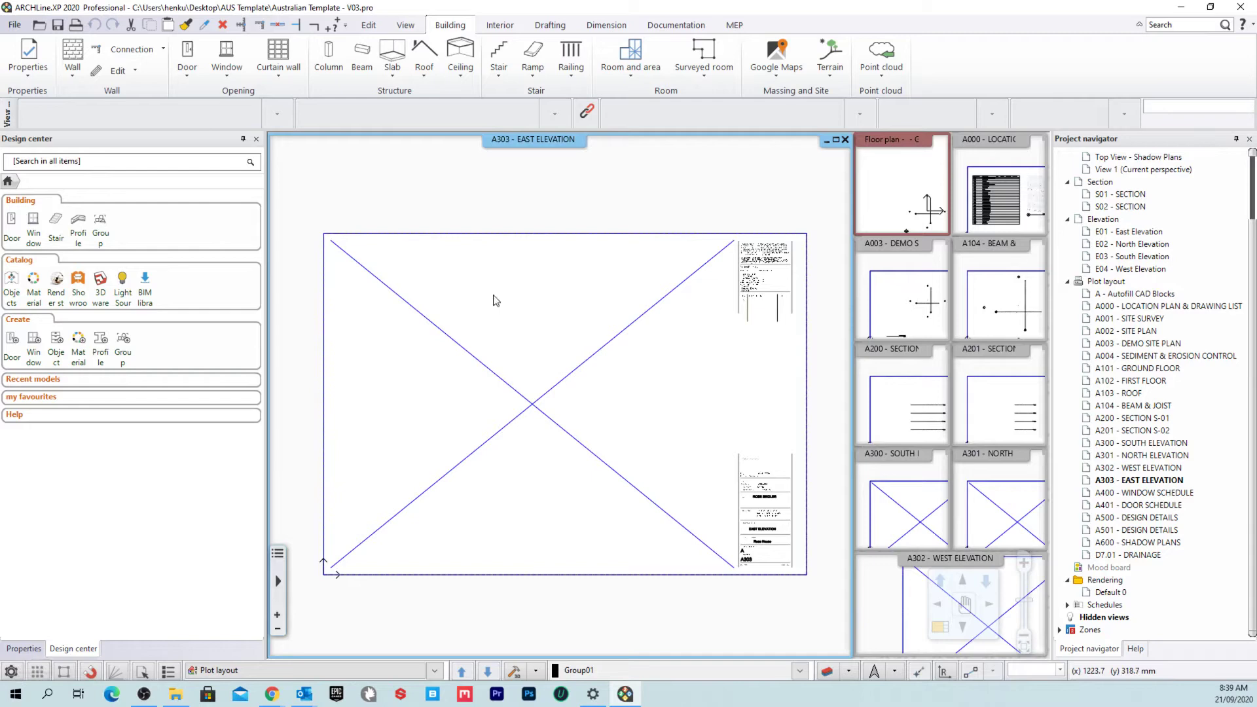
Start loading an environment package through the program option for transferring settings and files from one computer to another.
left_click(11, 672)
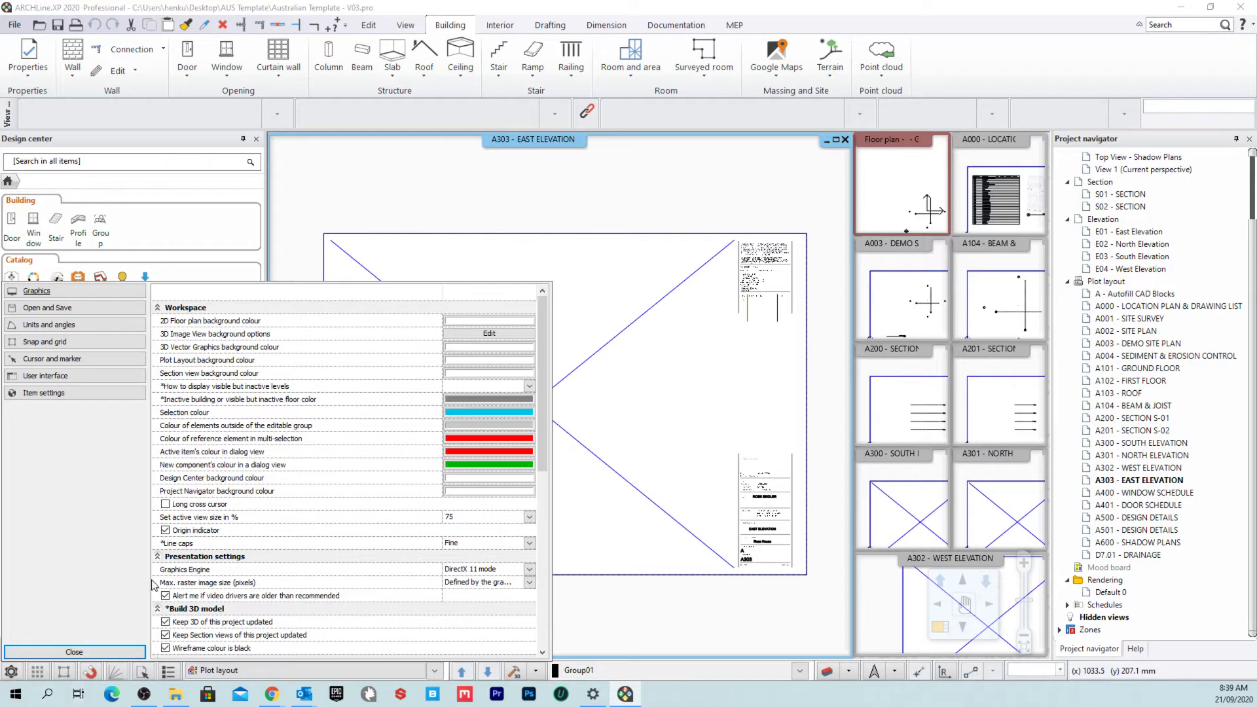
left_click(65, 310)
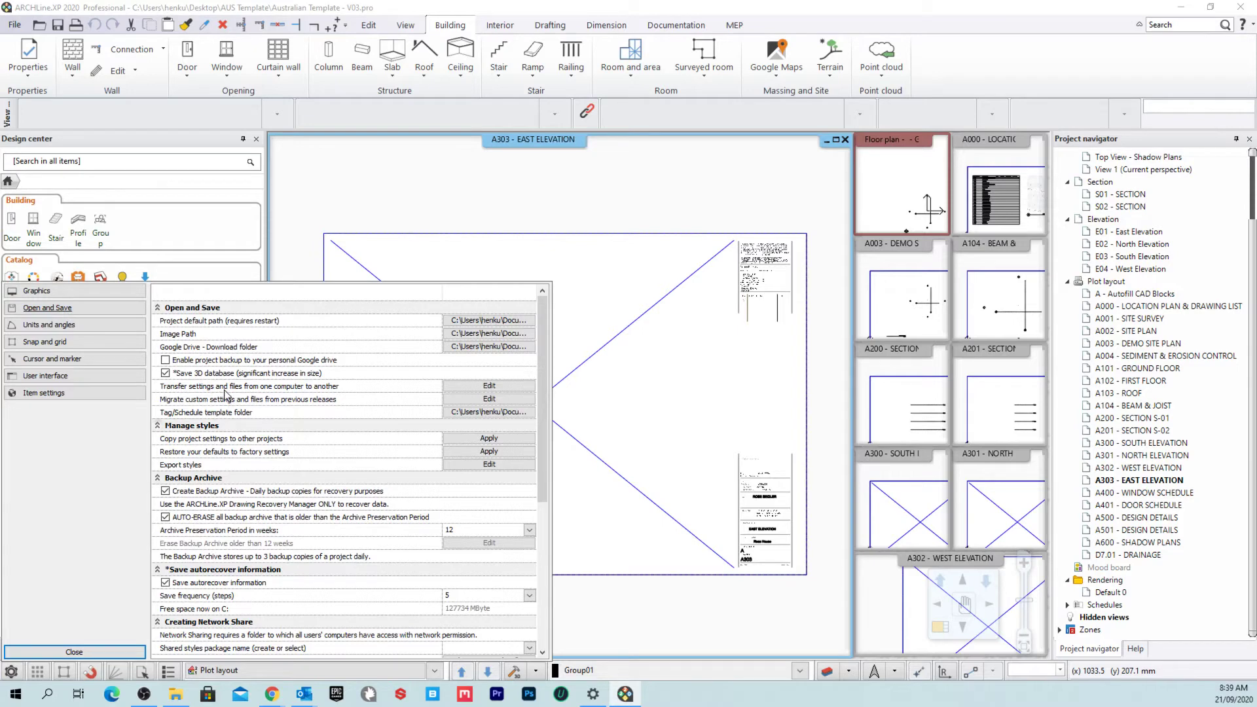
left_click(506, 387)
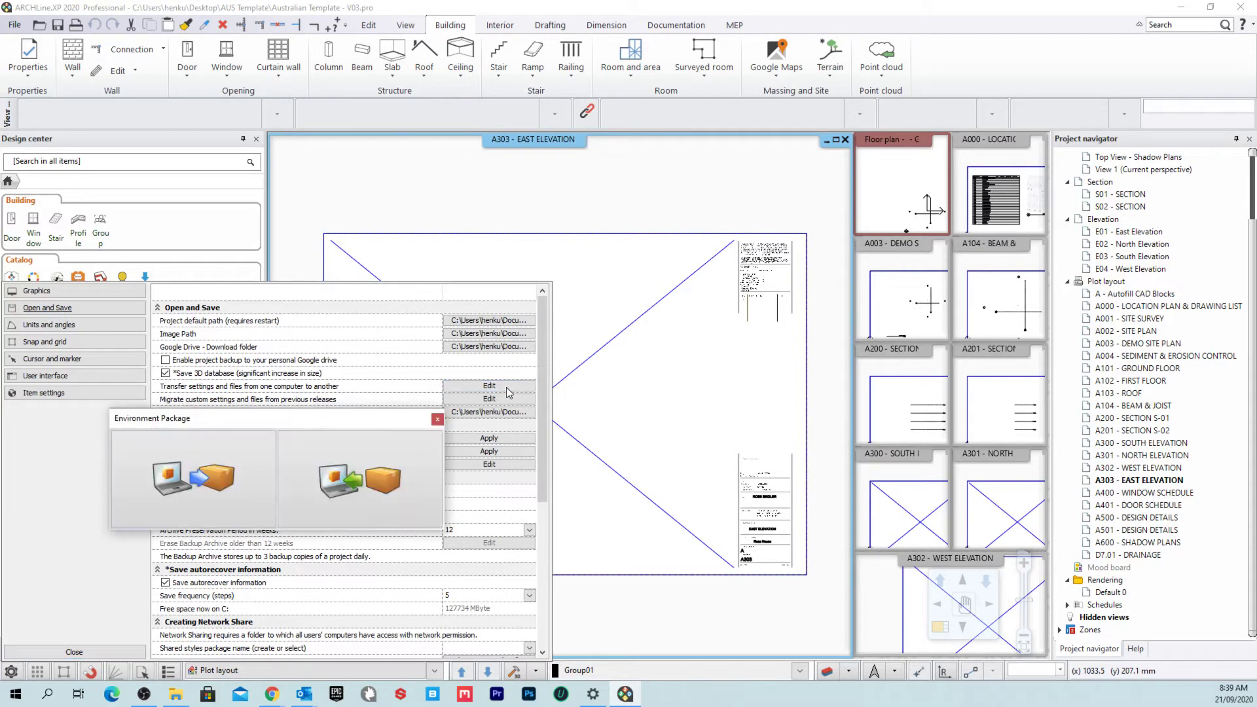
left_click(370, 486)
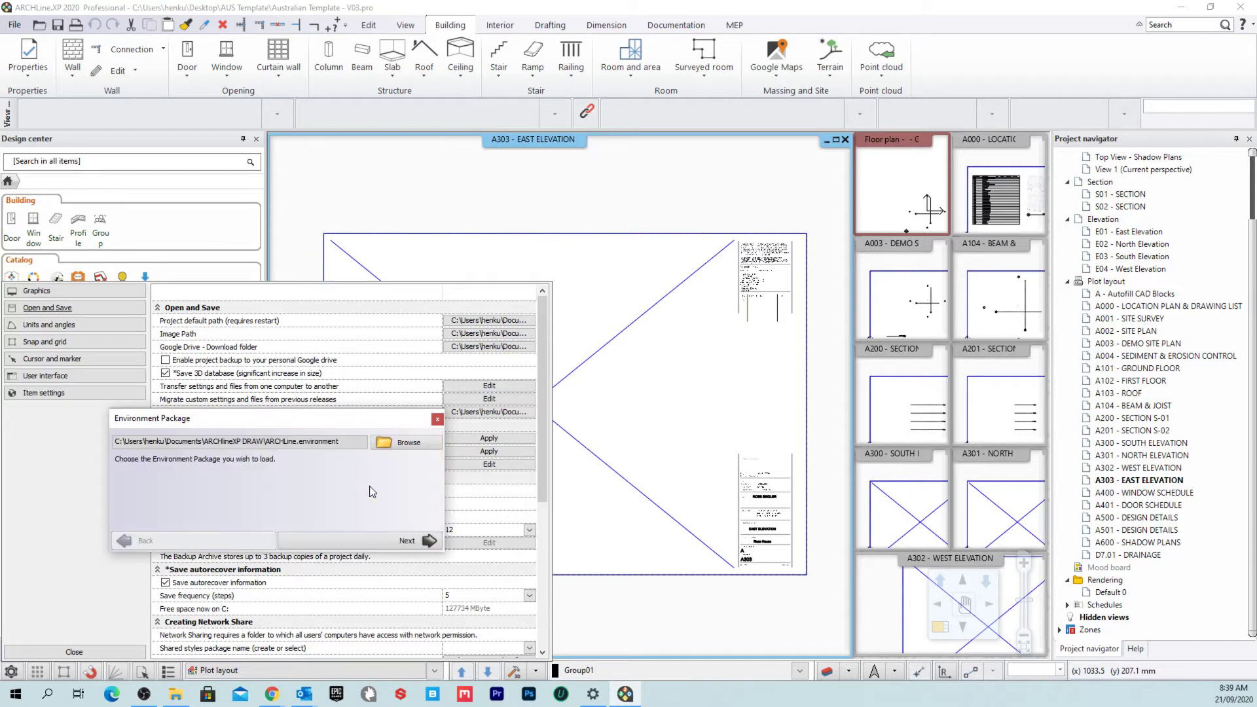
Choose AUS Style Settings.environment from the desktop's AUS Template folder as the environment package to load.
left_click(395, 442)
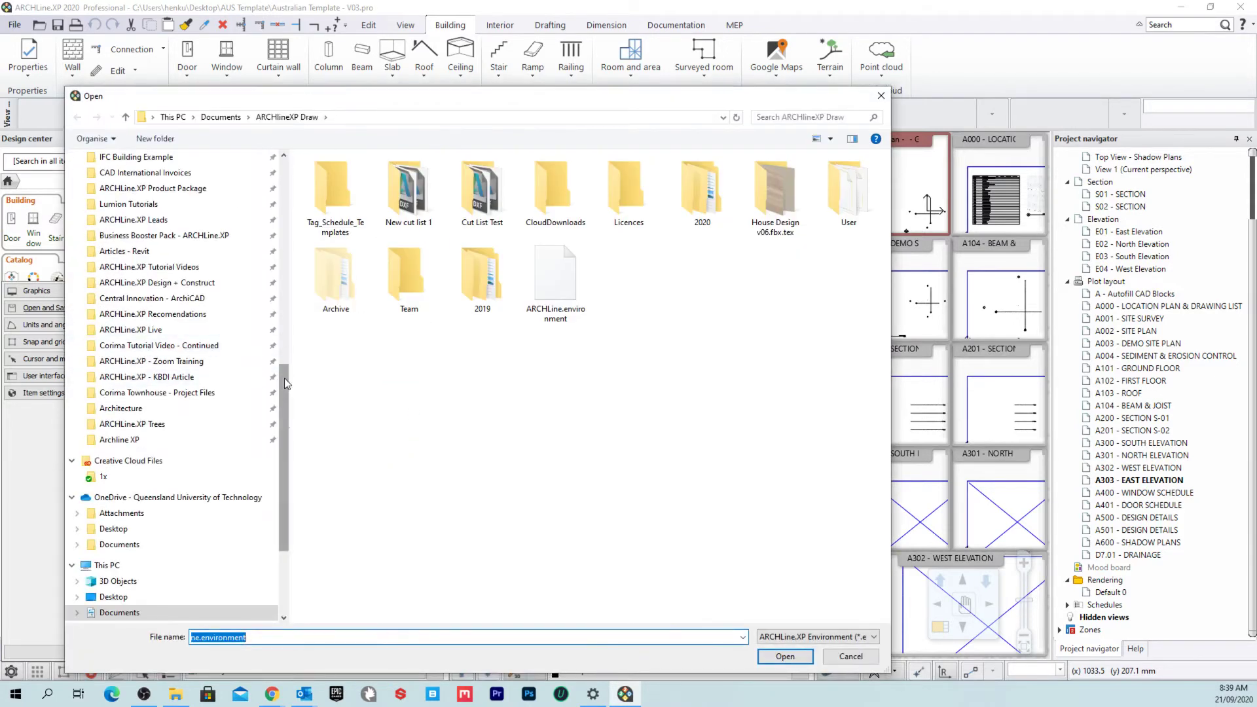
left_click_drag(287, 419, 290, 147)
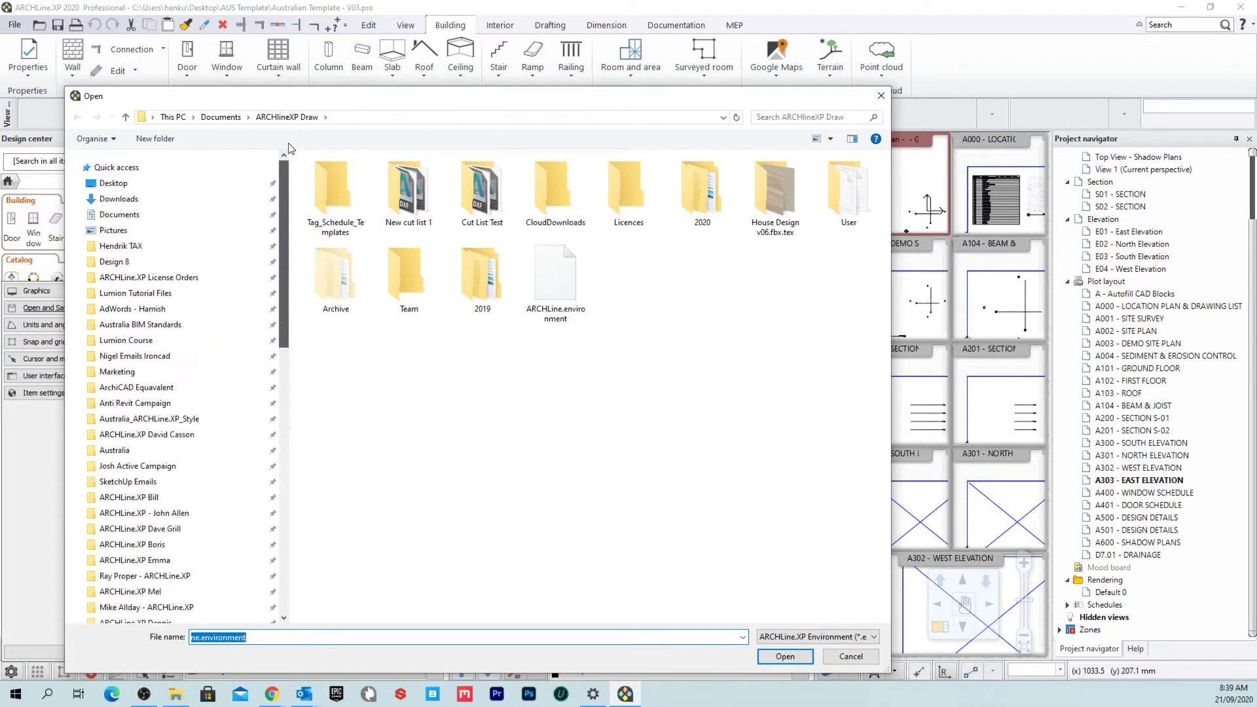
left_click(115, 183)
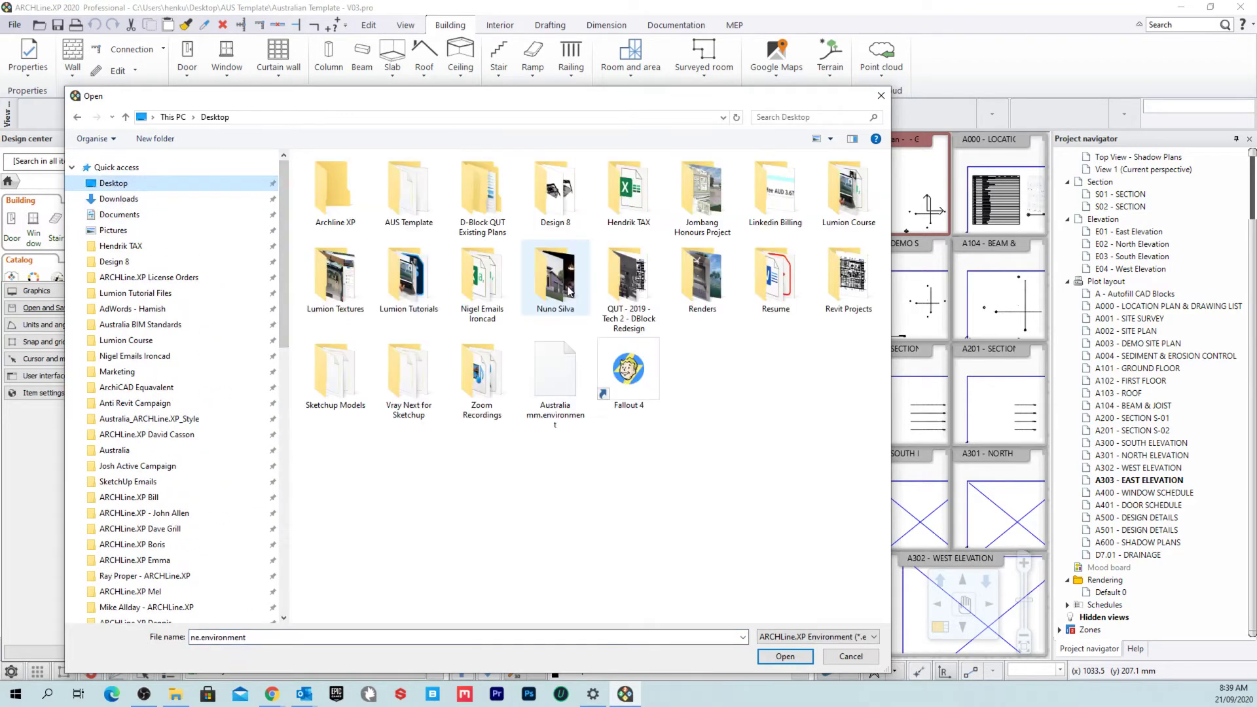
double_click(405, 194)
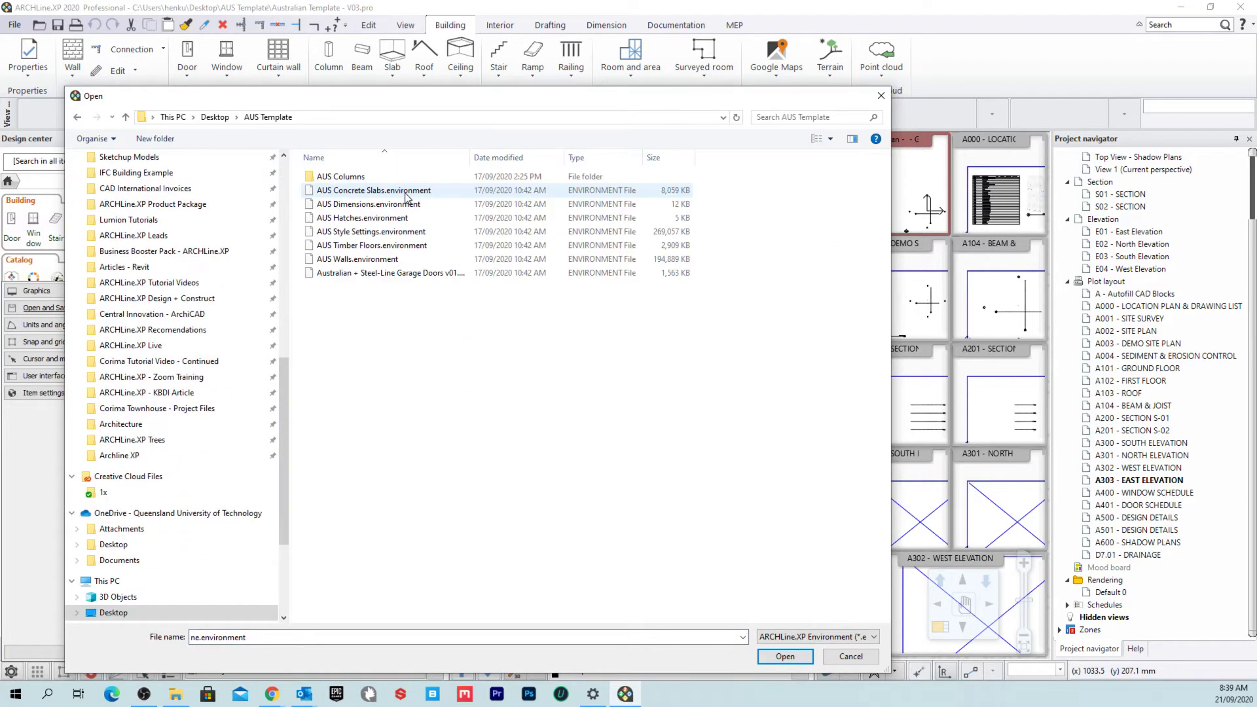
left_click(410, 235)
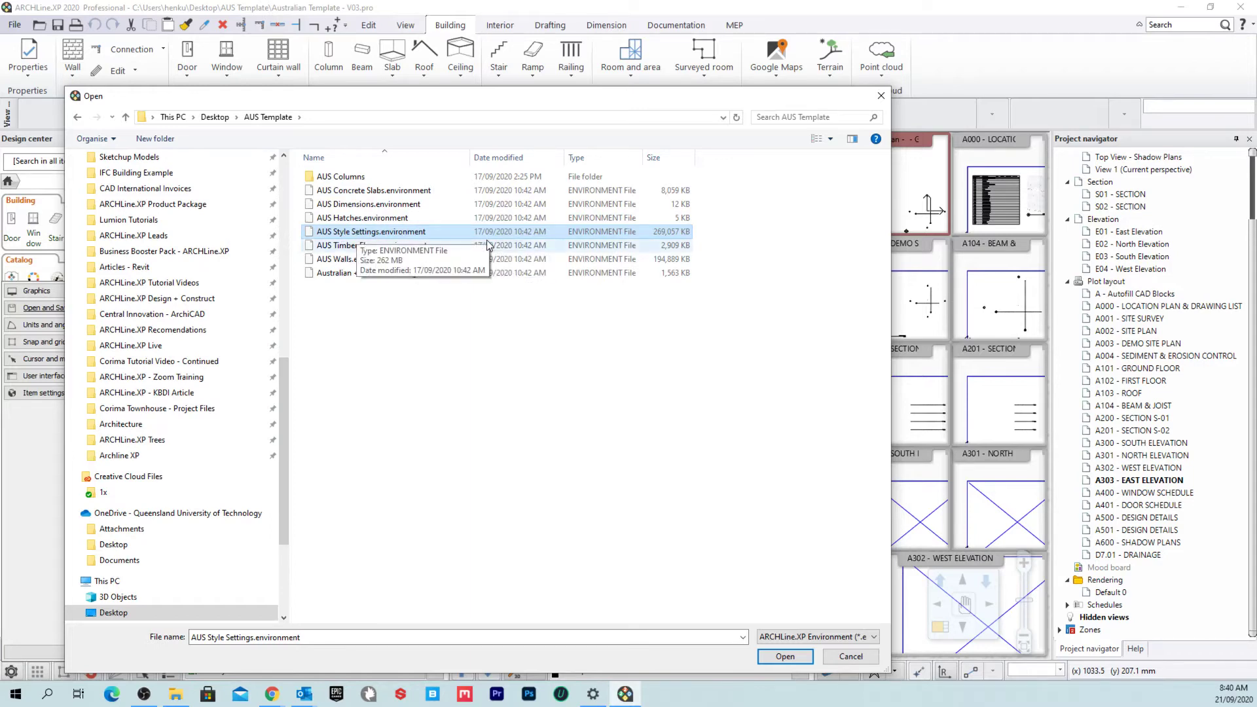
left_click(779, 654)
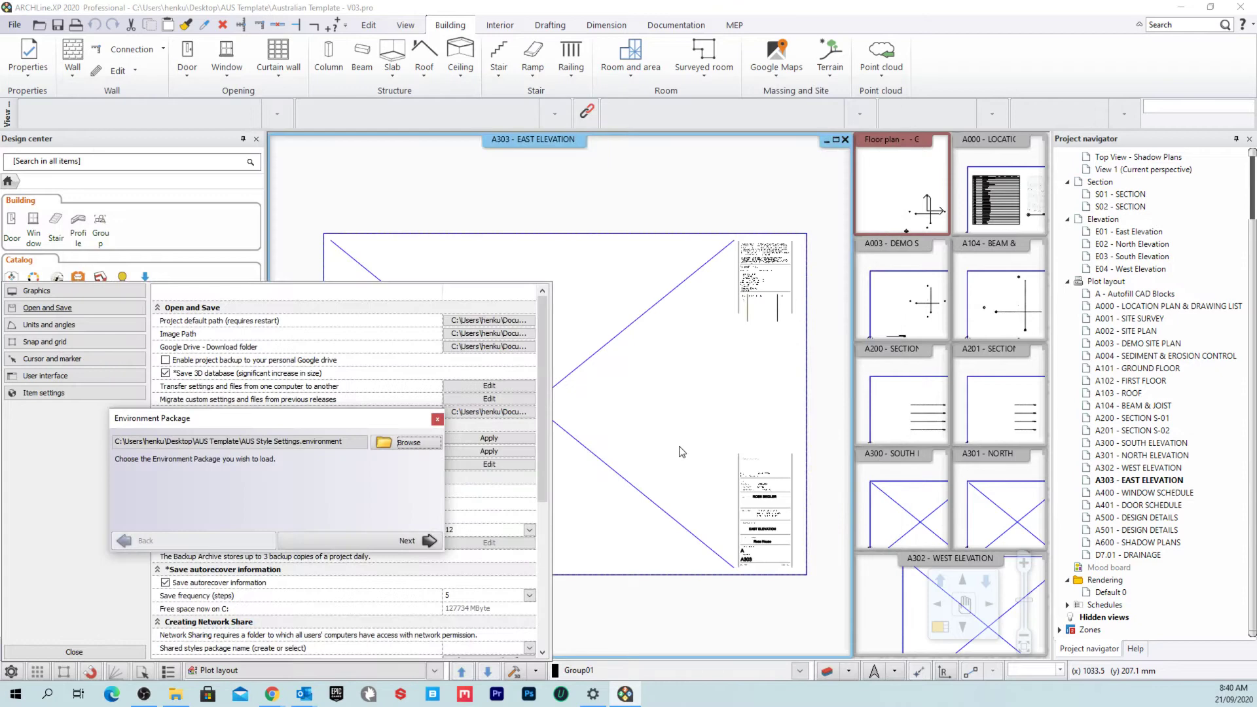
Start importing the AUS Style Settings environment package with all data and settings.
left_click(345, 540)
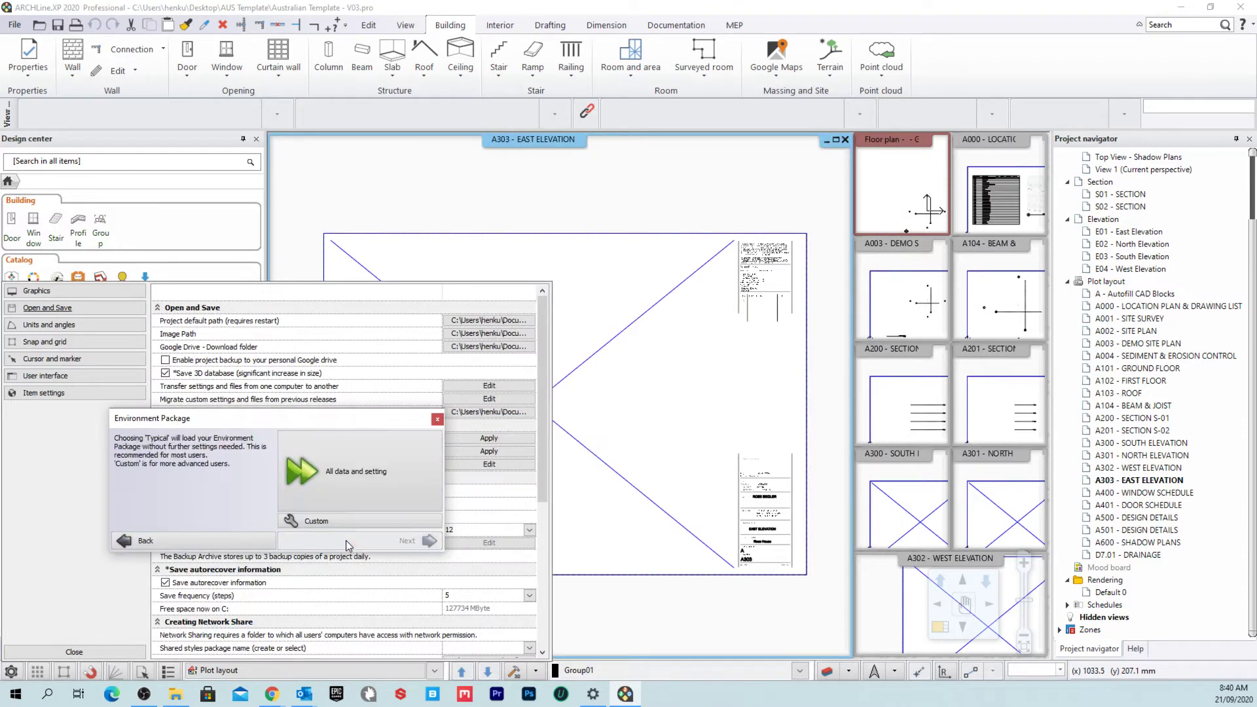
left_click(386, 472)
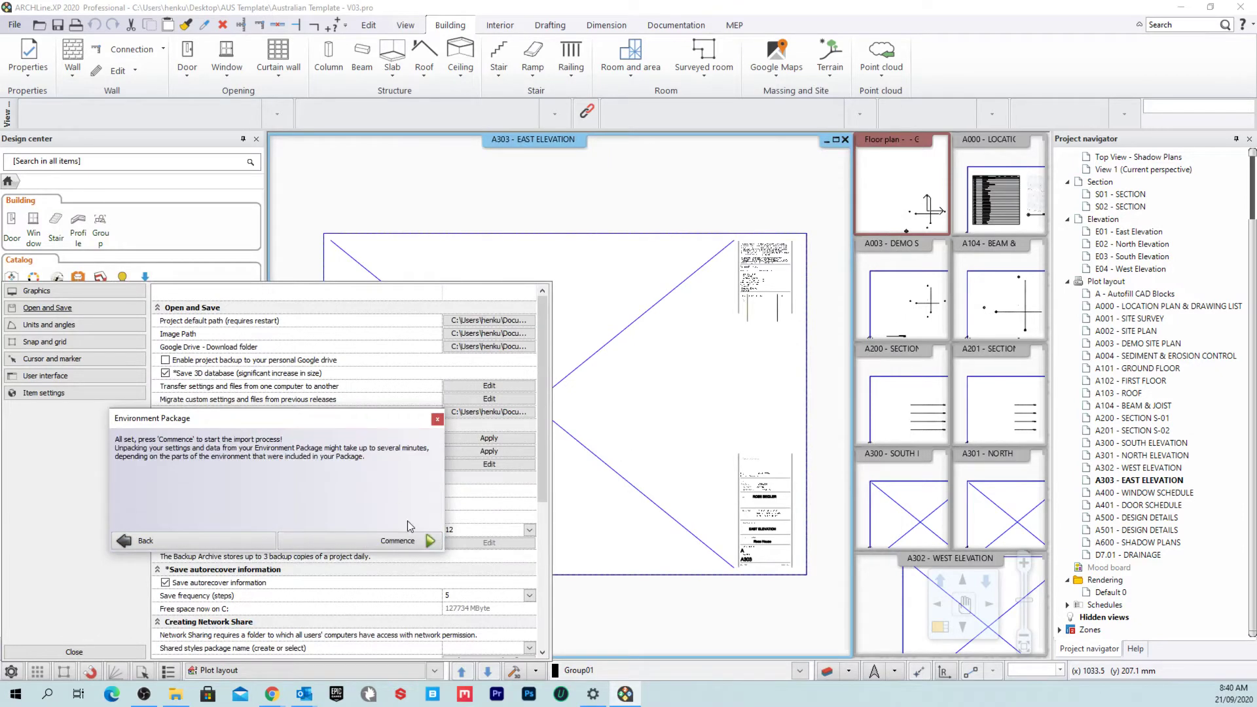
left_click(406, 545)
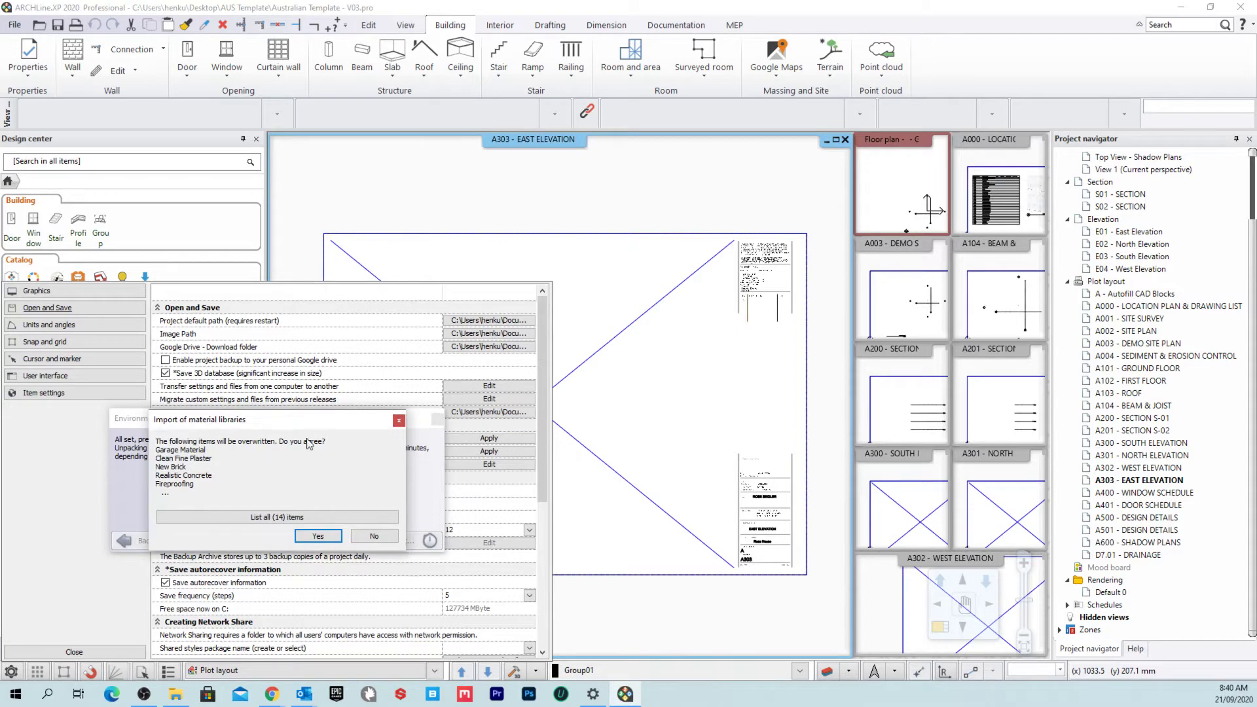
Agree to overwrite the existing material and object library items with those from the environment package.
left_click(318, 536)
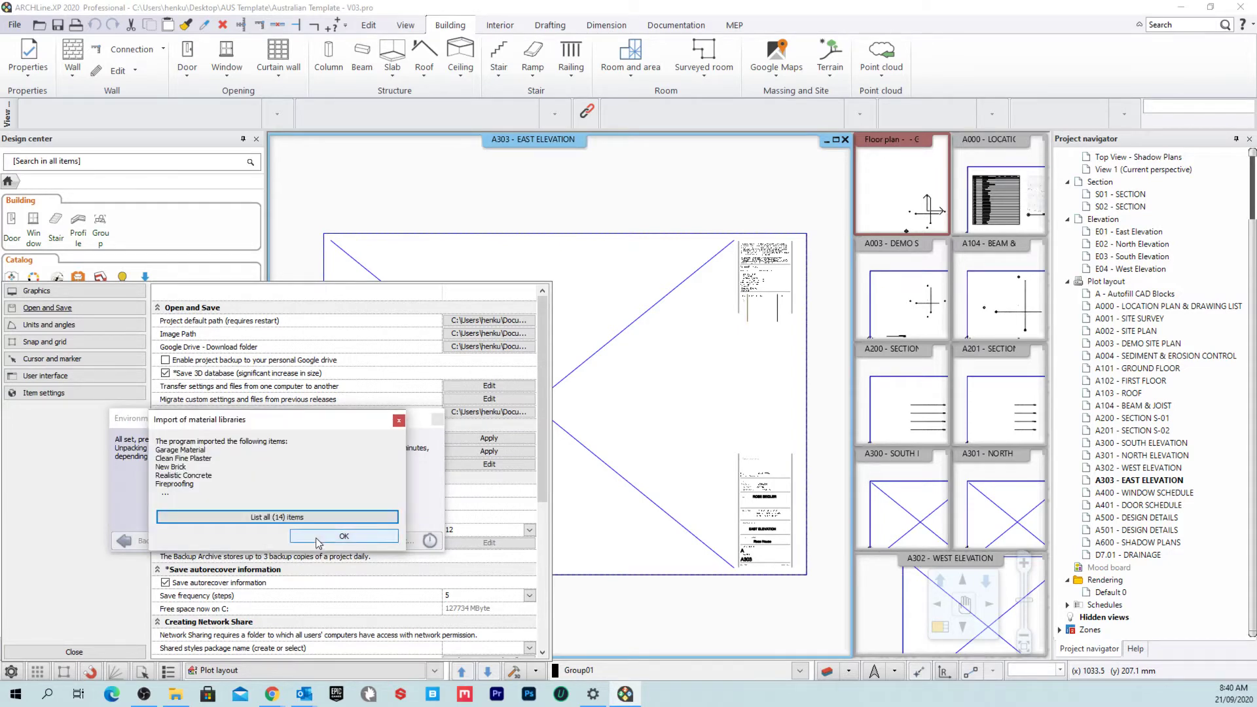
left_click(341, 538)
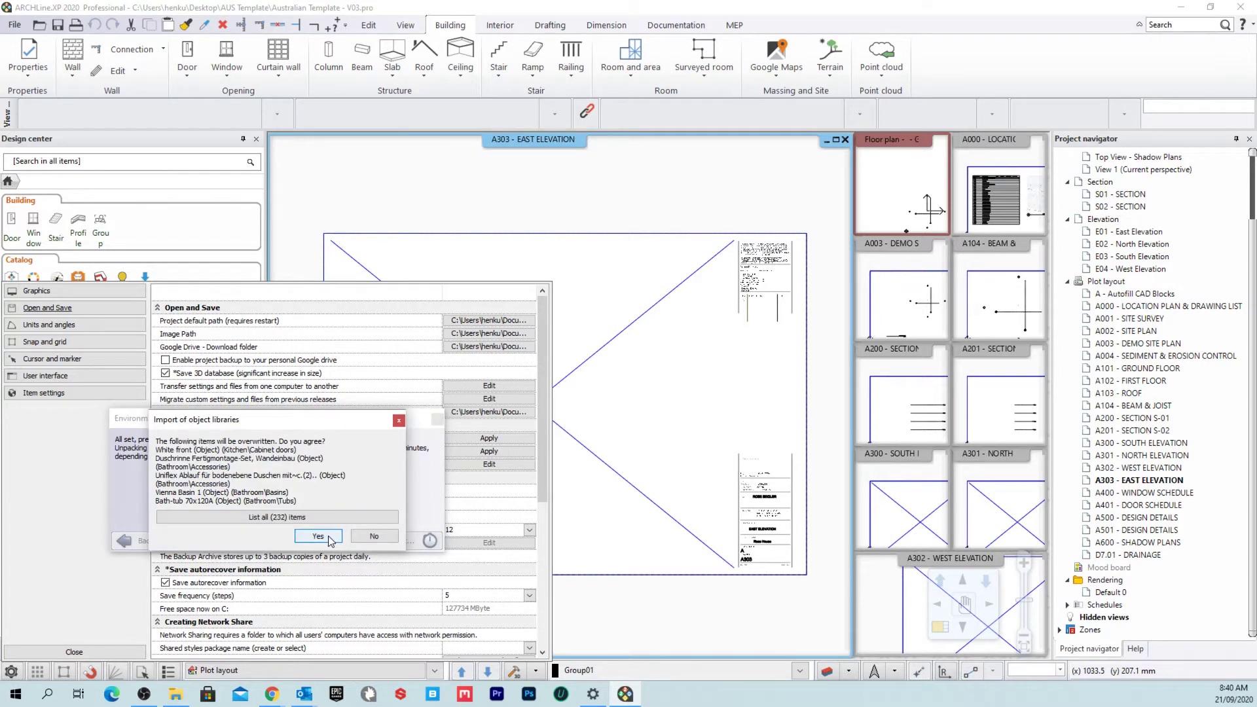
left_click(317, 536)
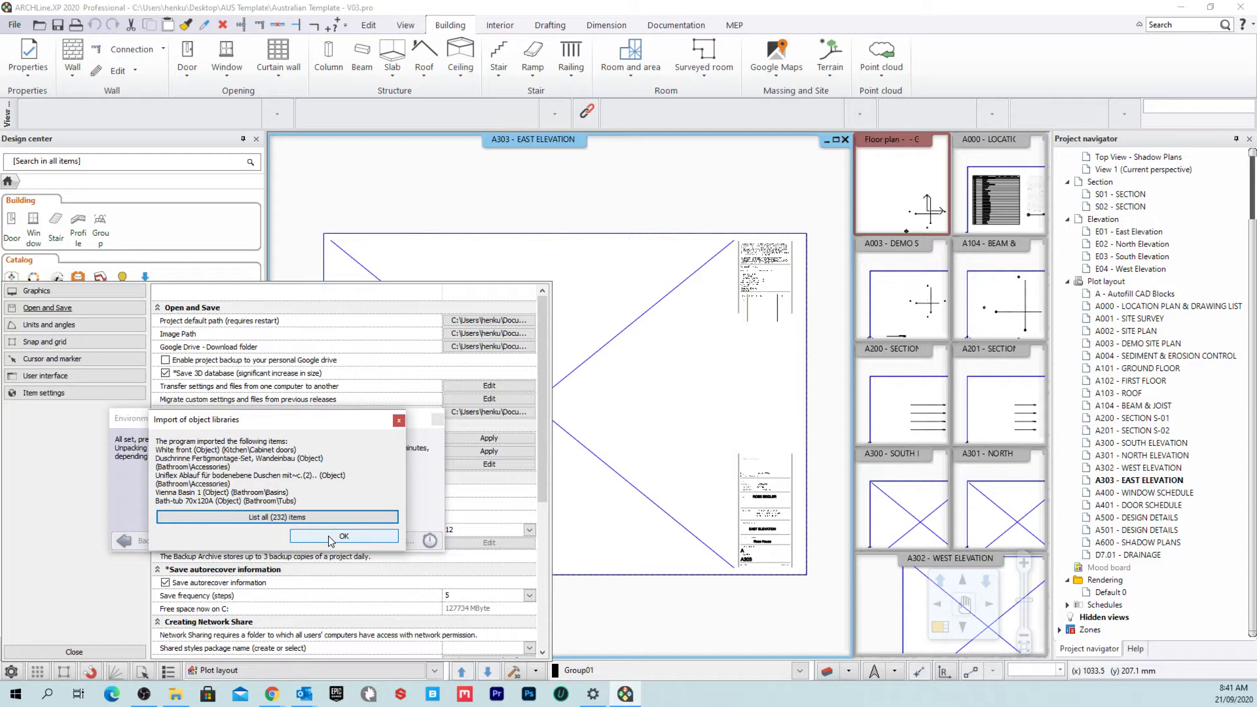
left_click(331, 536)
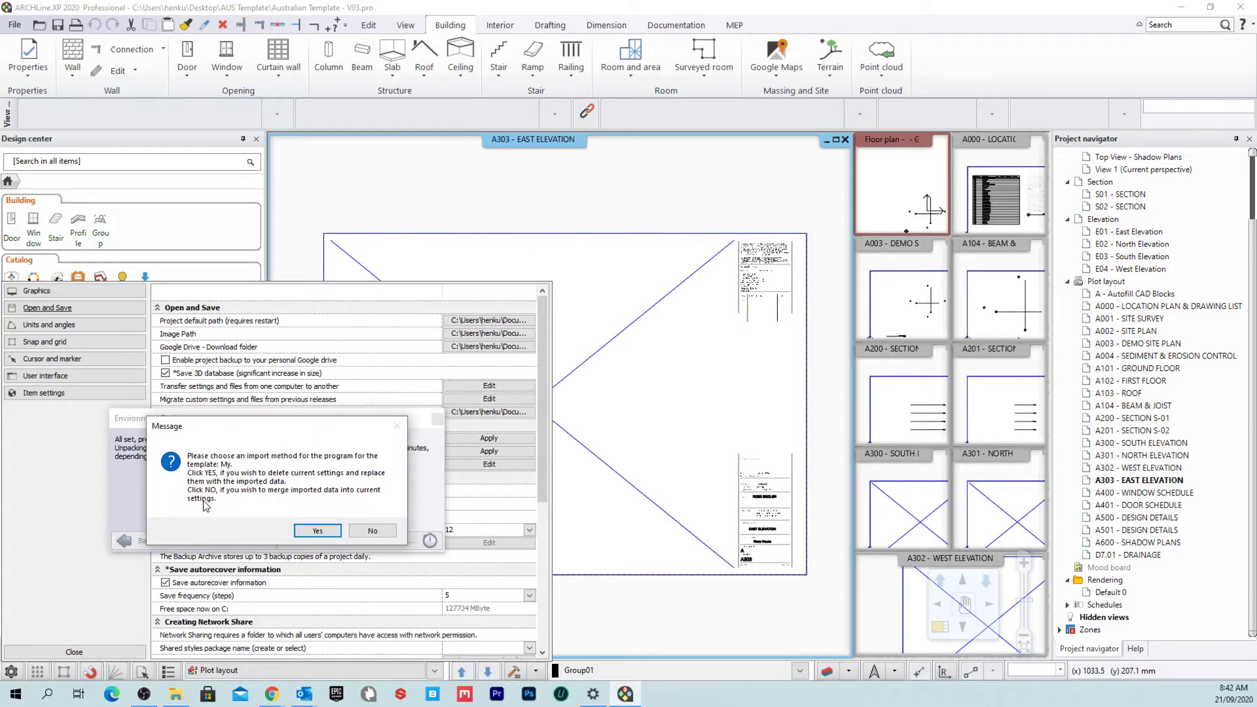
Replace the My template's current settings with the imported data, overwriting the Shortcuts and UserCommands profiles, and finish the package import.
left_click(319, 531)
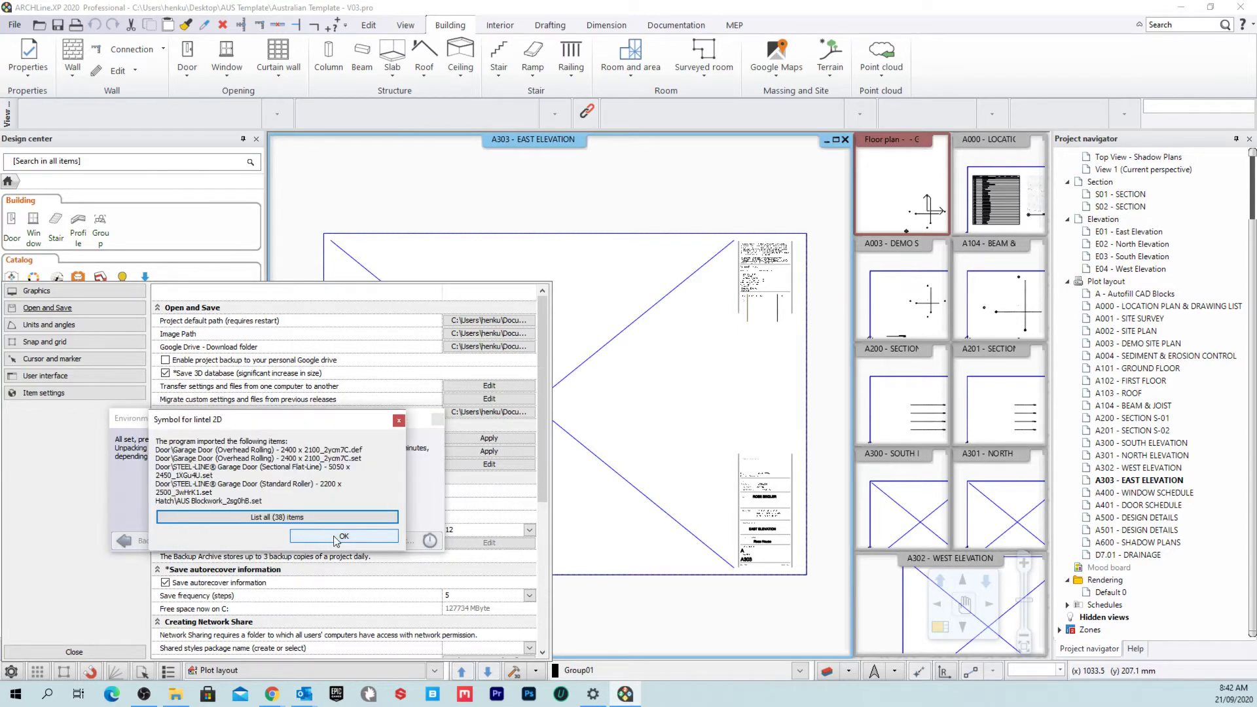
left_click(336, 538)
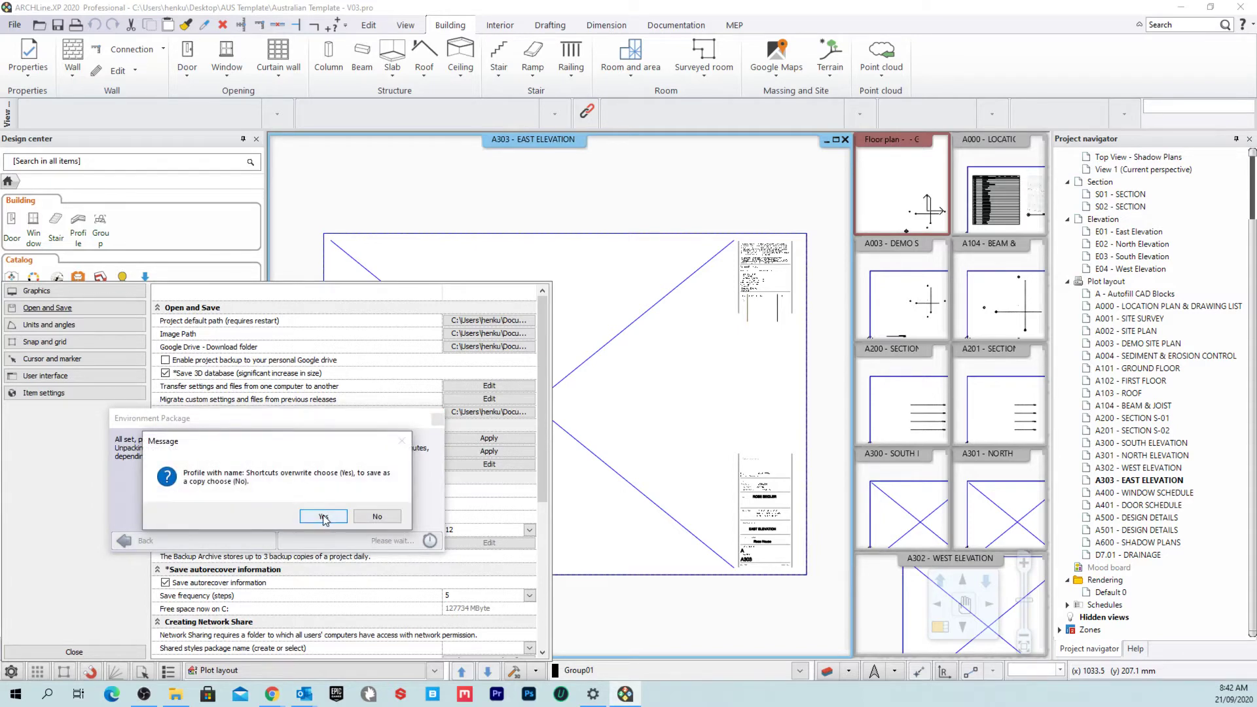
left_click(323, 517)
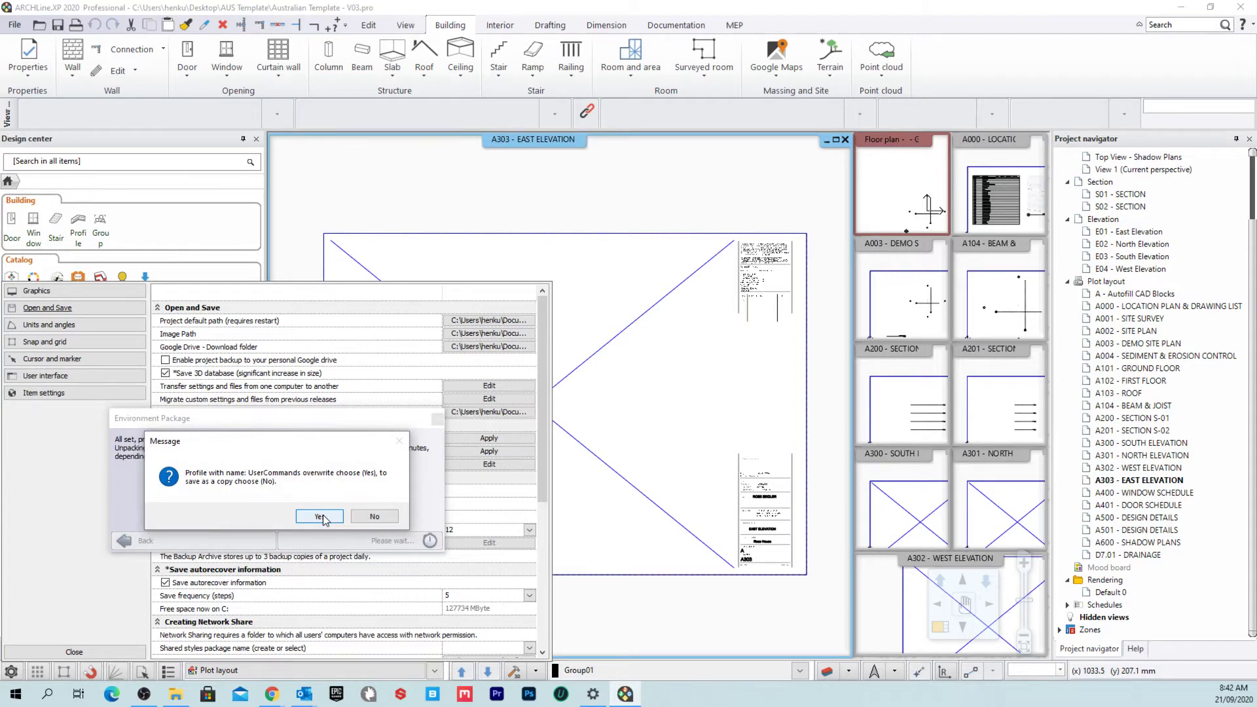
left_click(321, 518)
left_click(323, 516)
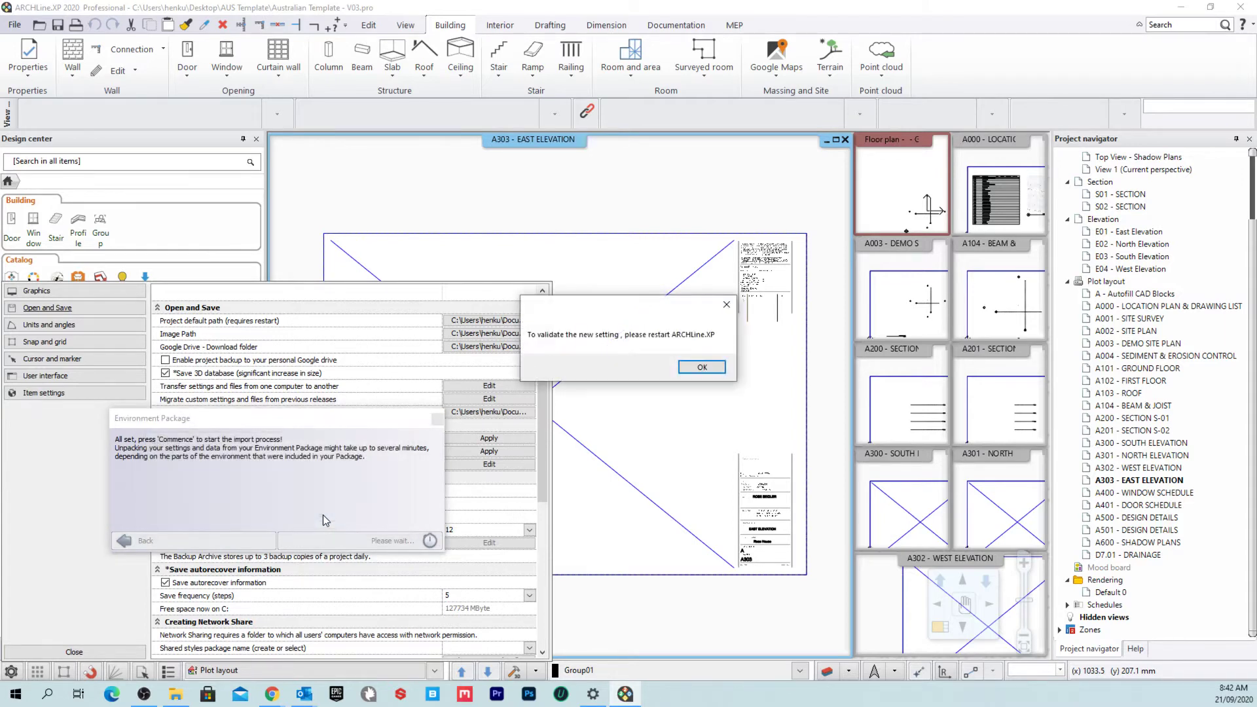
left_click(707, 369)
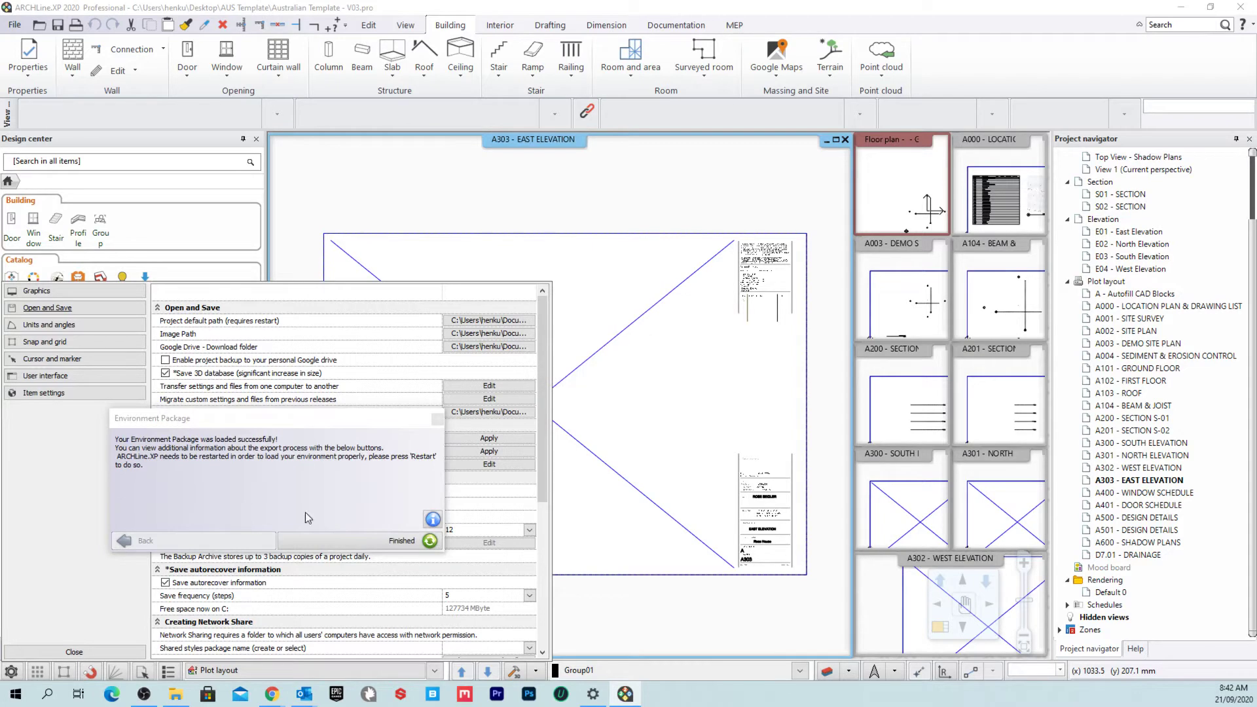
left_click(406, 543)
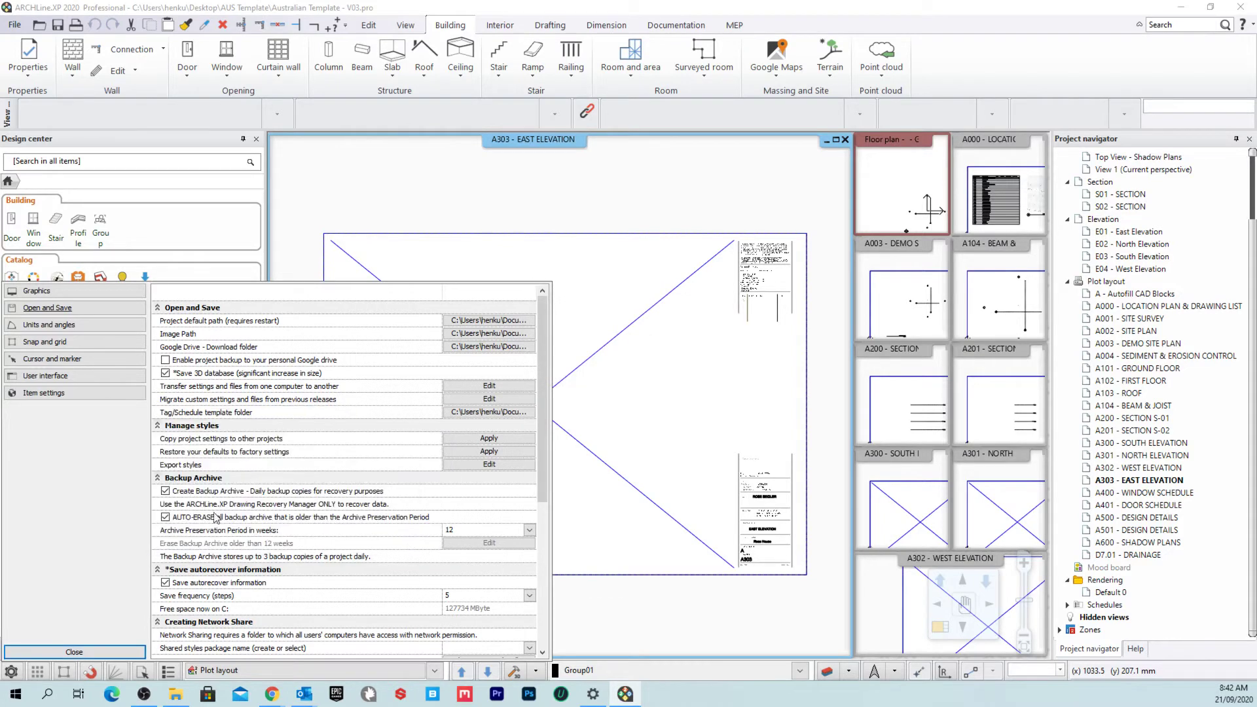
Quit ARCHLine.XP without saving the project and reopen Australian Template - V03.pro from the AUS Template folder.
left_click(77, 652)
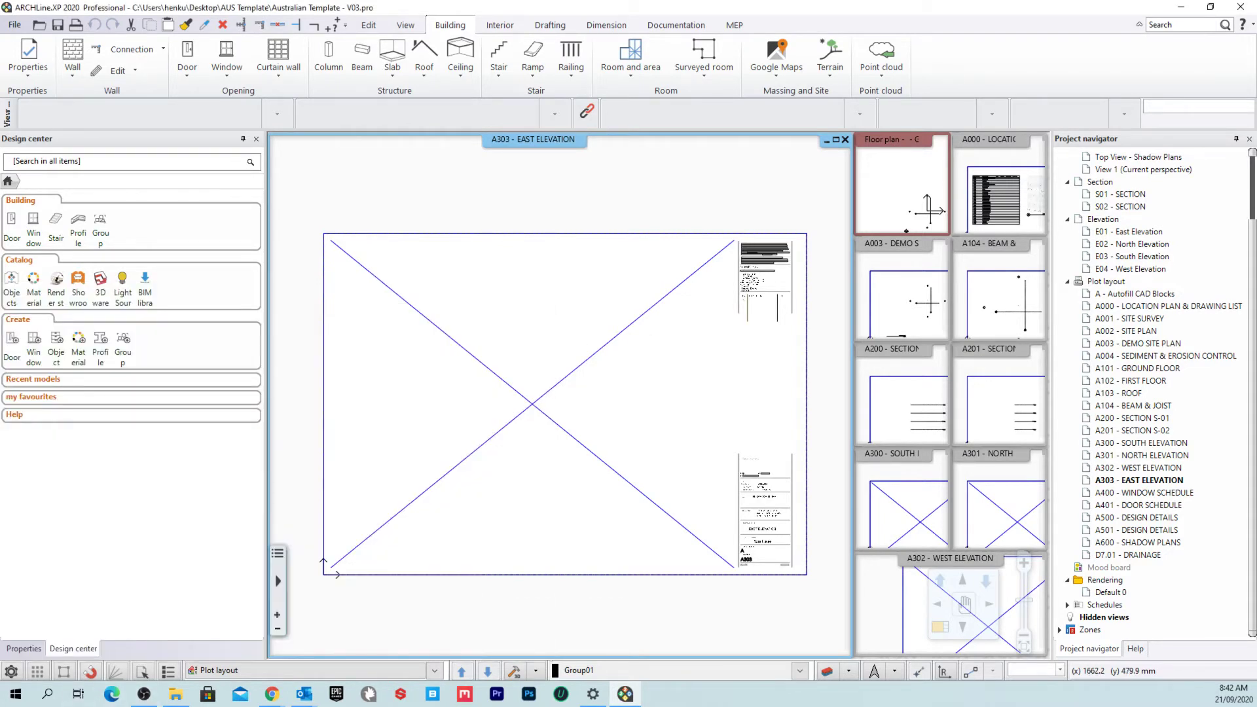
left_click(1241, 7)
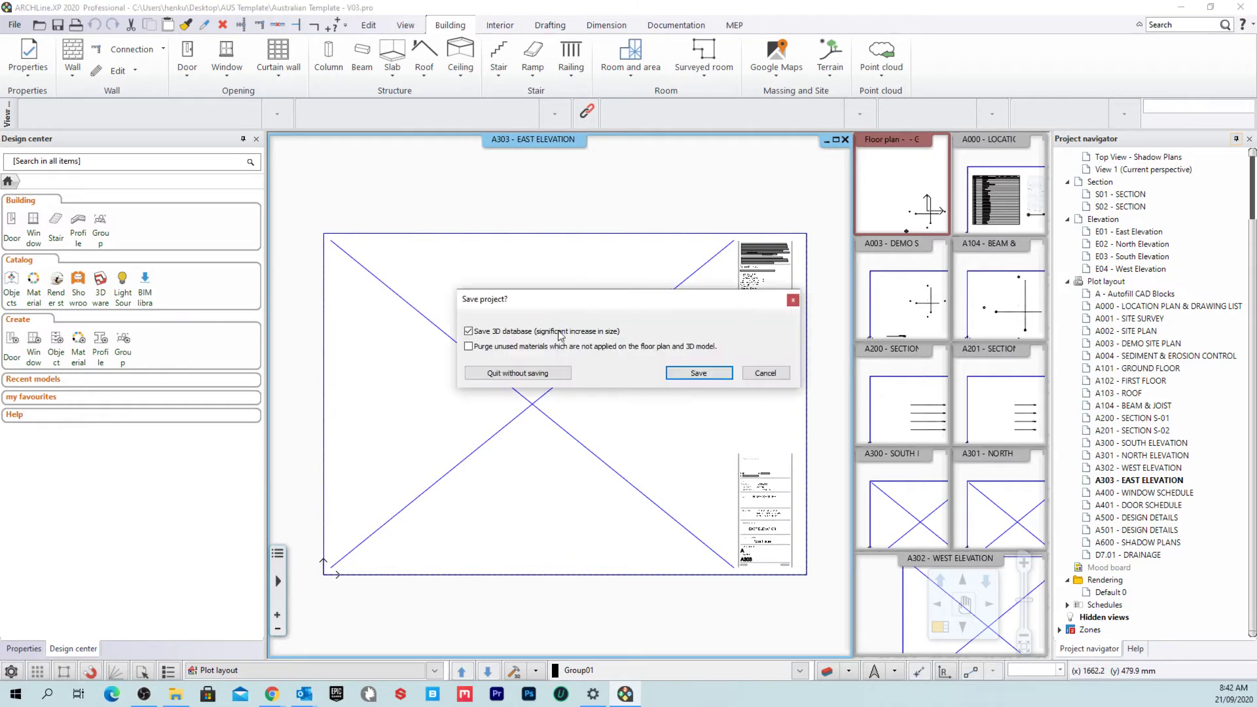
left_click(511, 373)
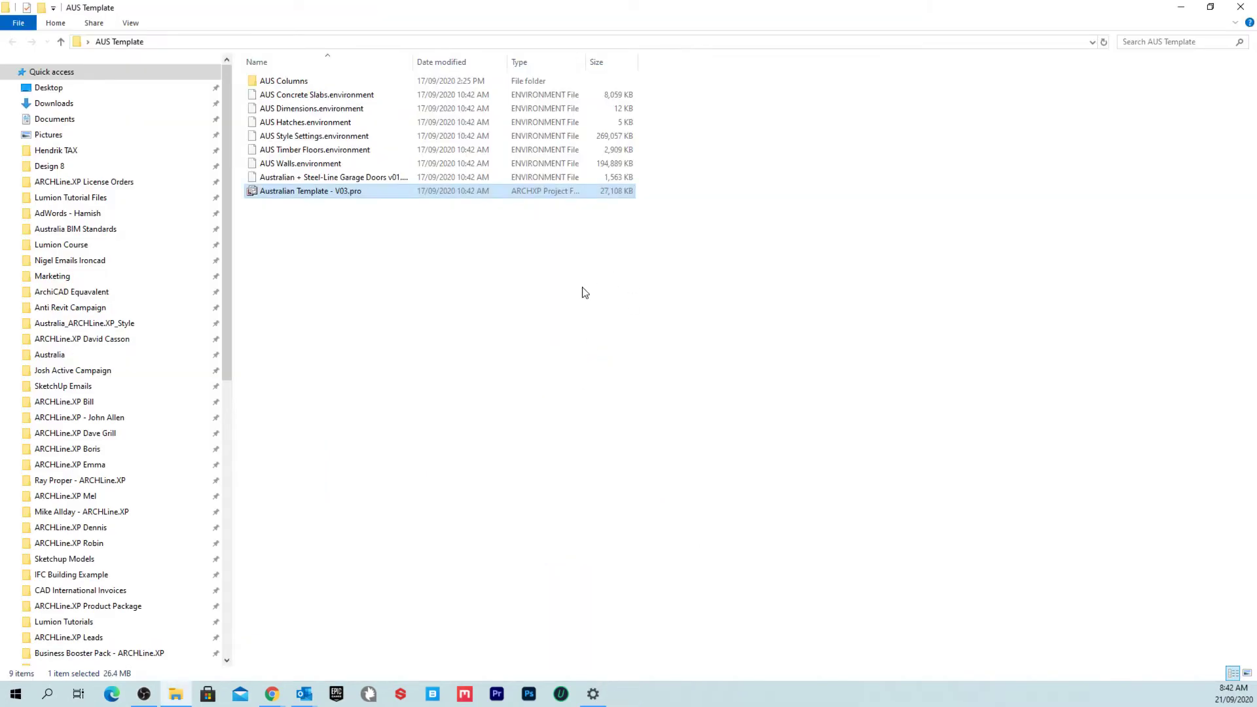
double_click(365, 196)
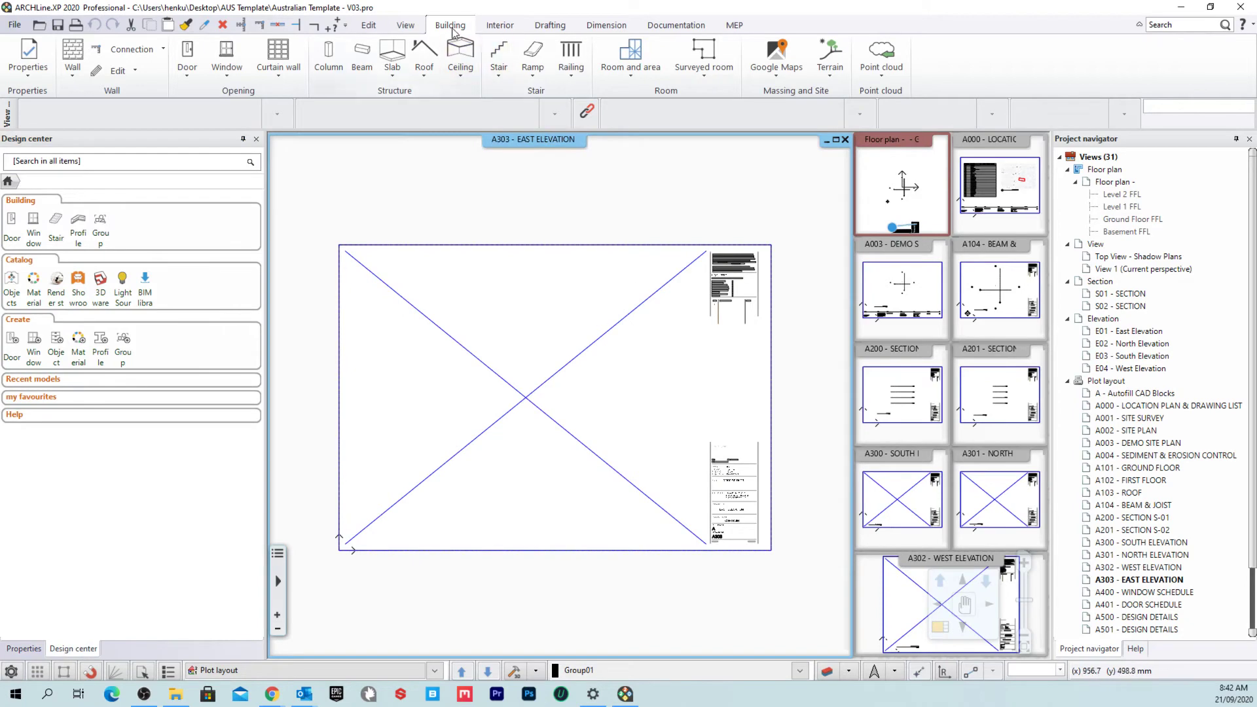
Check the imported wall styles offered by the Wall tool while the A303 - East Elevation sheet is active.
left_click(64, 55)
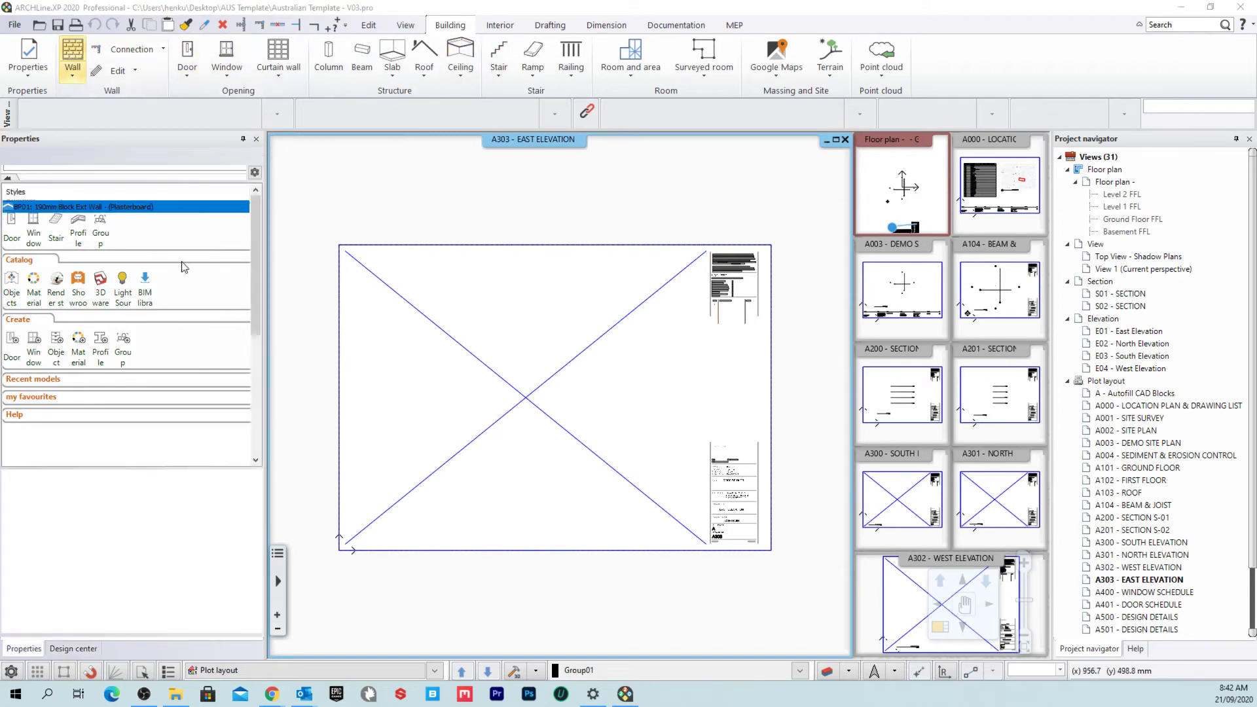
left_click(646, 367)
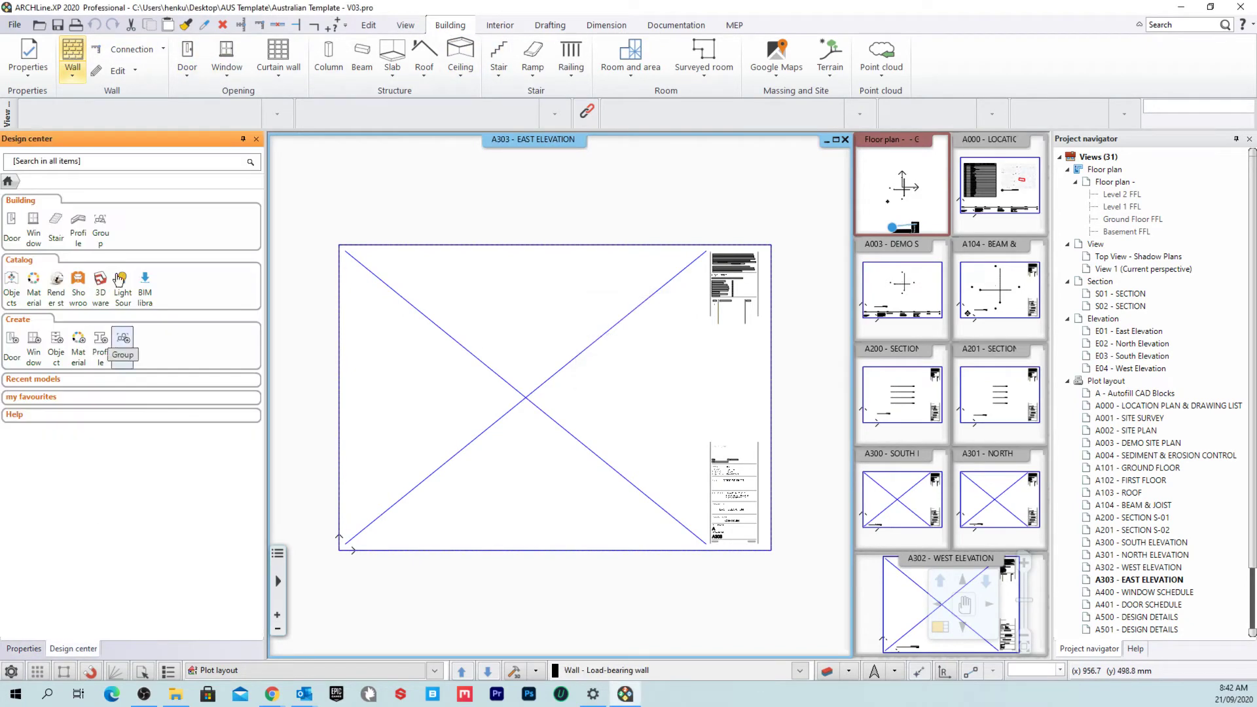
left_click(76, 52)
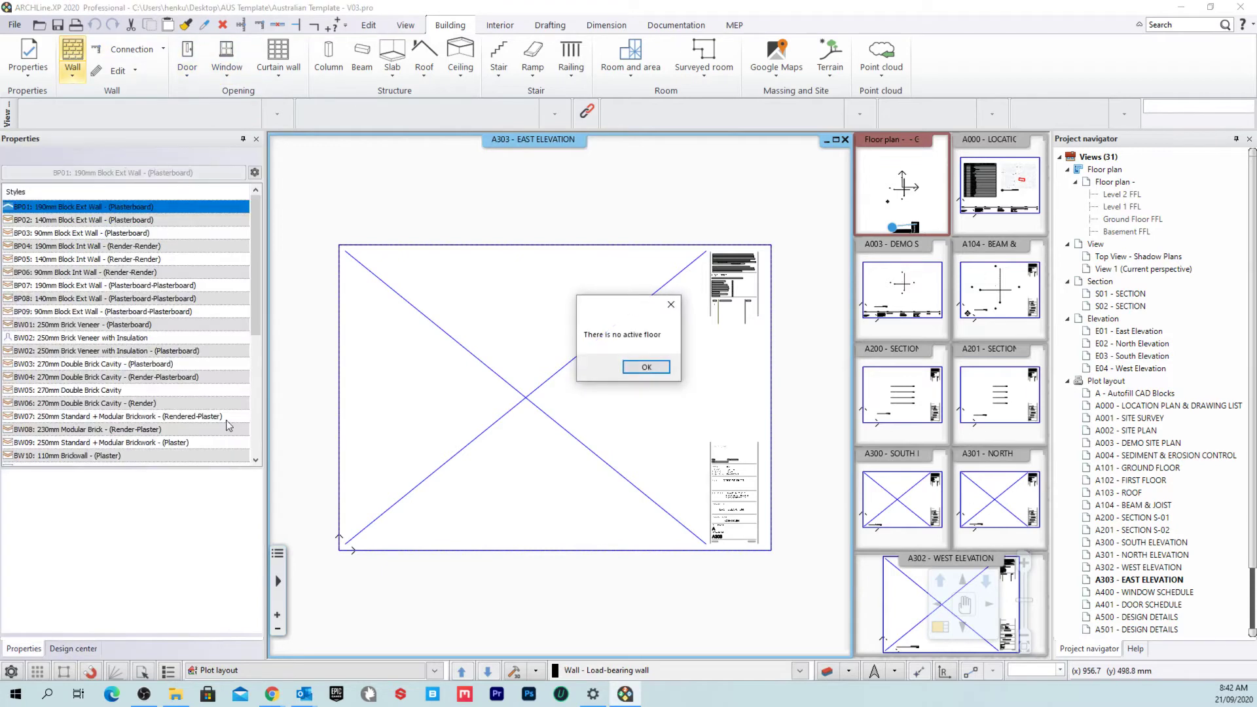
left_click(654, 368)
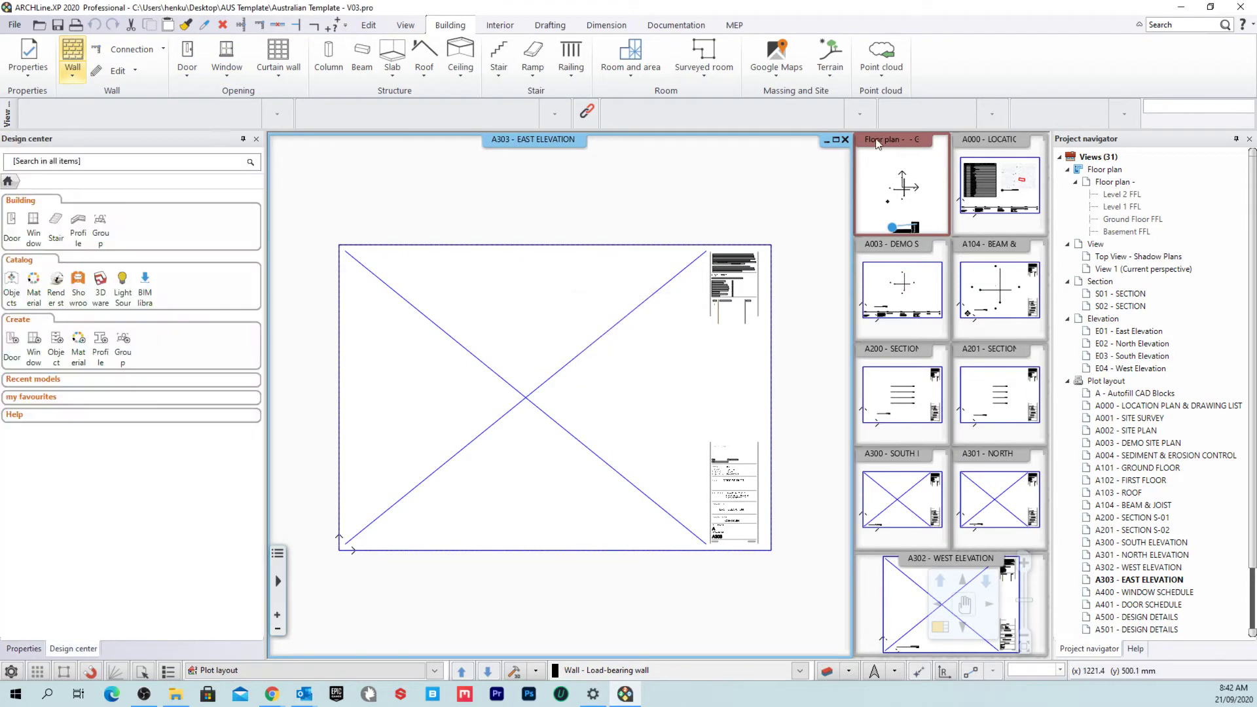
Make the Ground Floor FFL floor plan the active view and check the imported slab styles.
right_click(893, 146)
left_click(931, 149)
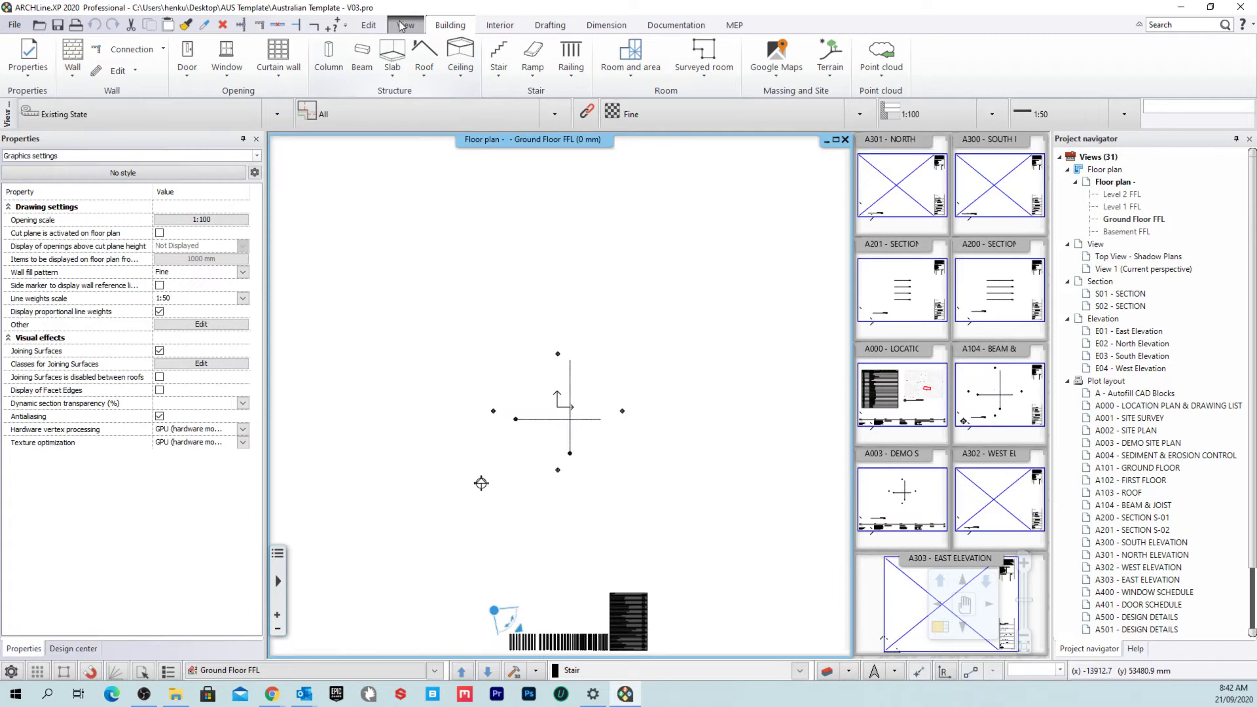
left_click(393, 57)
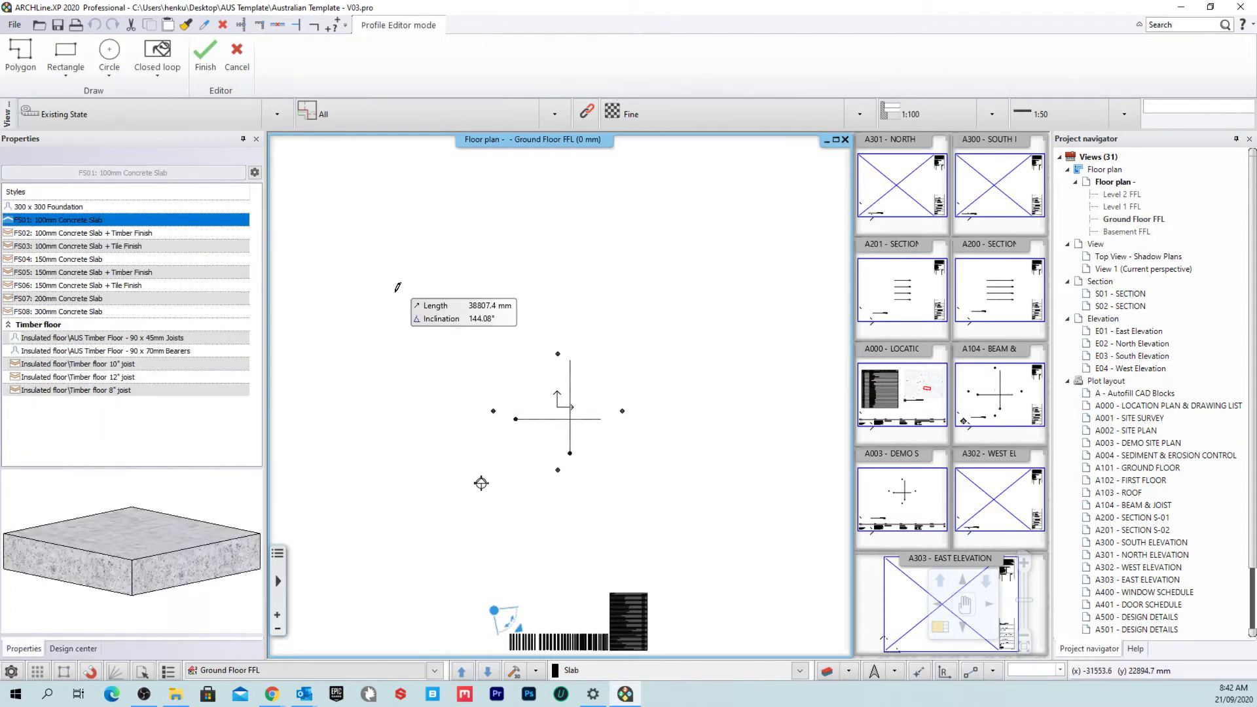
key("Escape")
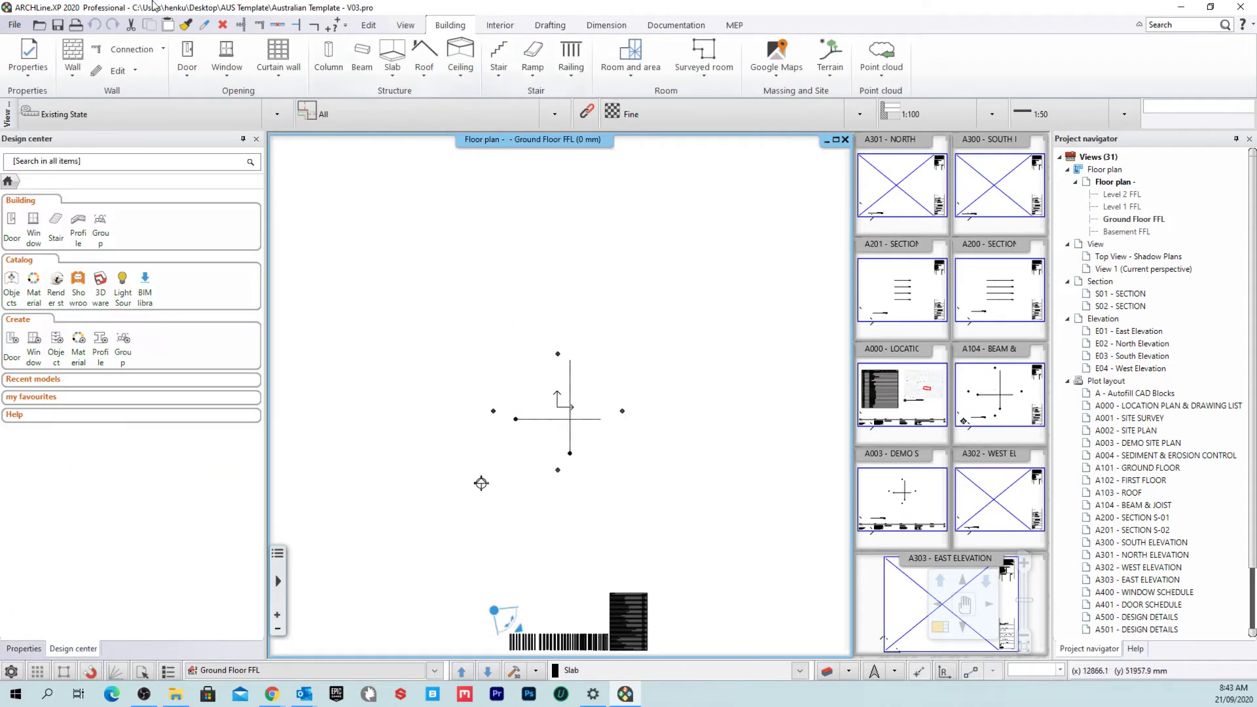
Set the user interface language to Australian in the program options.
left_click(11, 672)
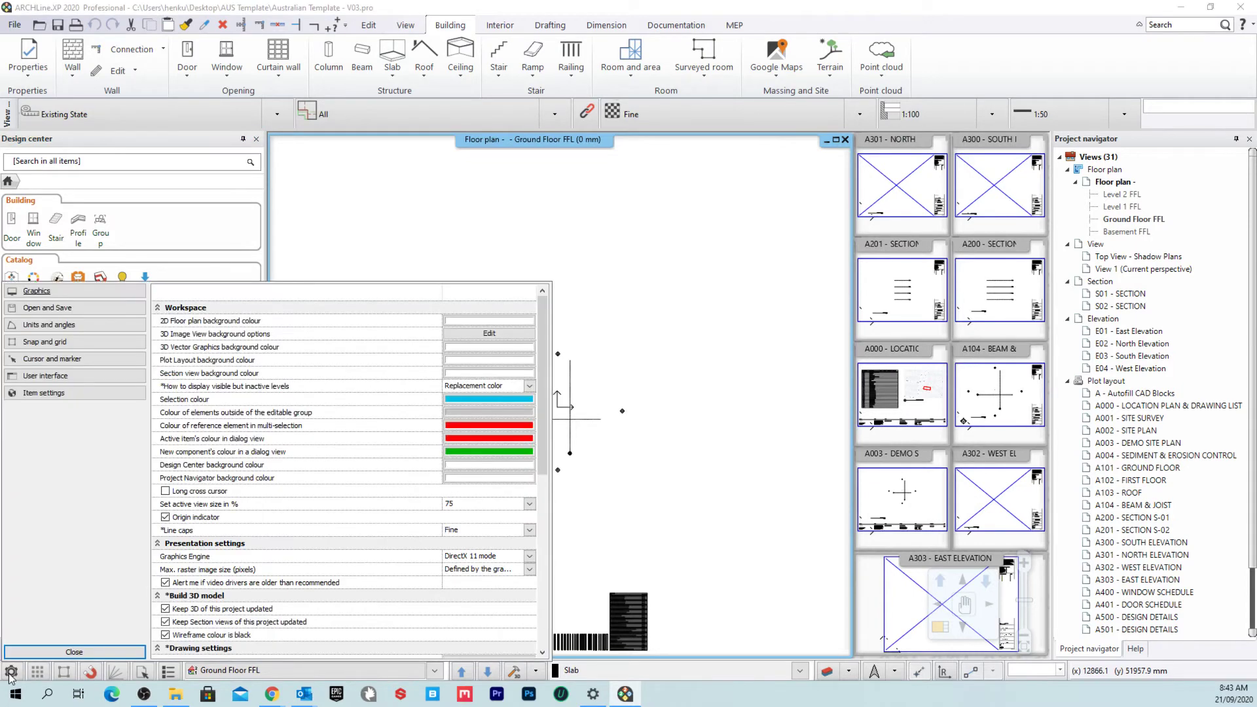
left_click(89, 377)
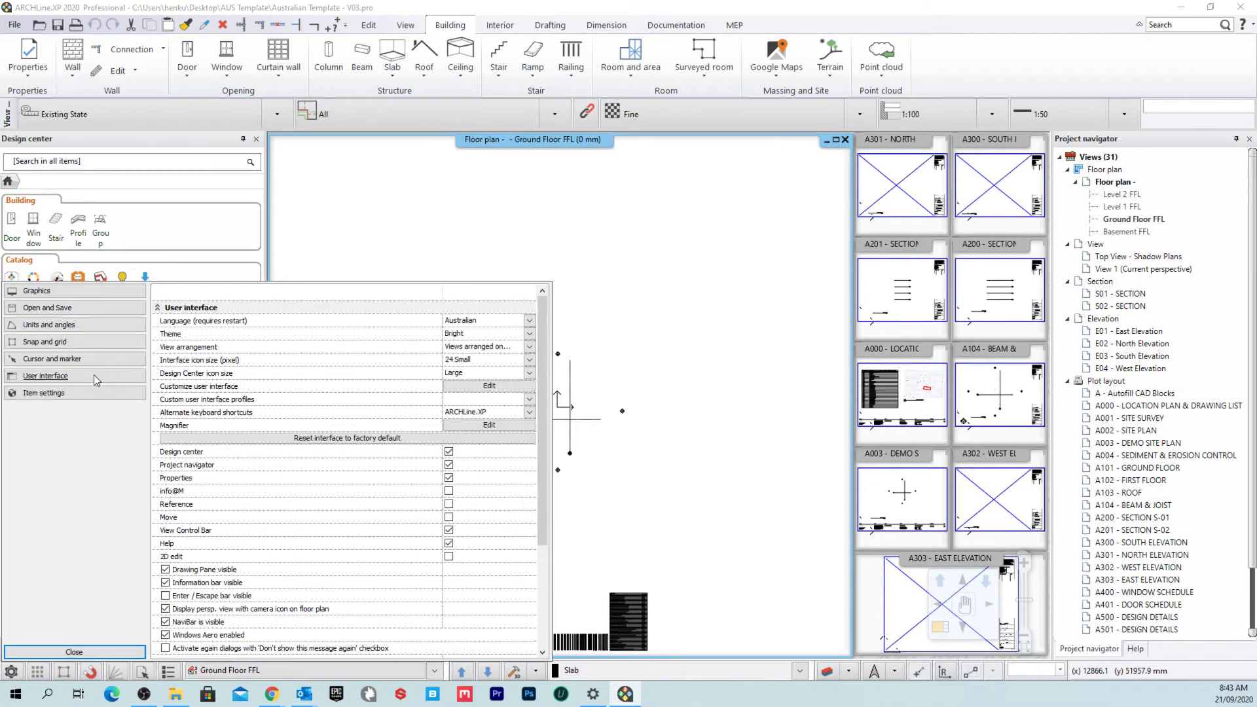
left_click(530, 321)
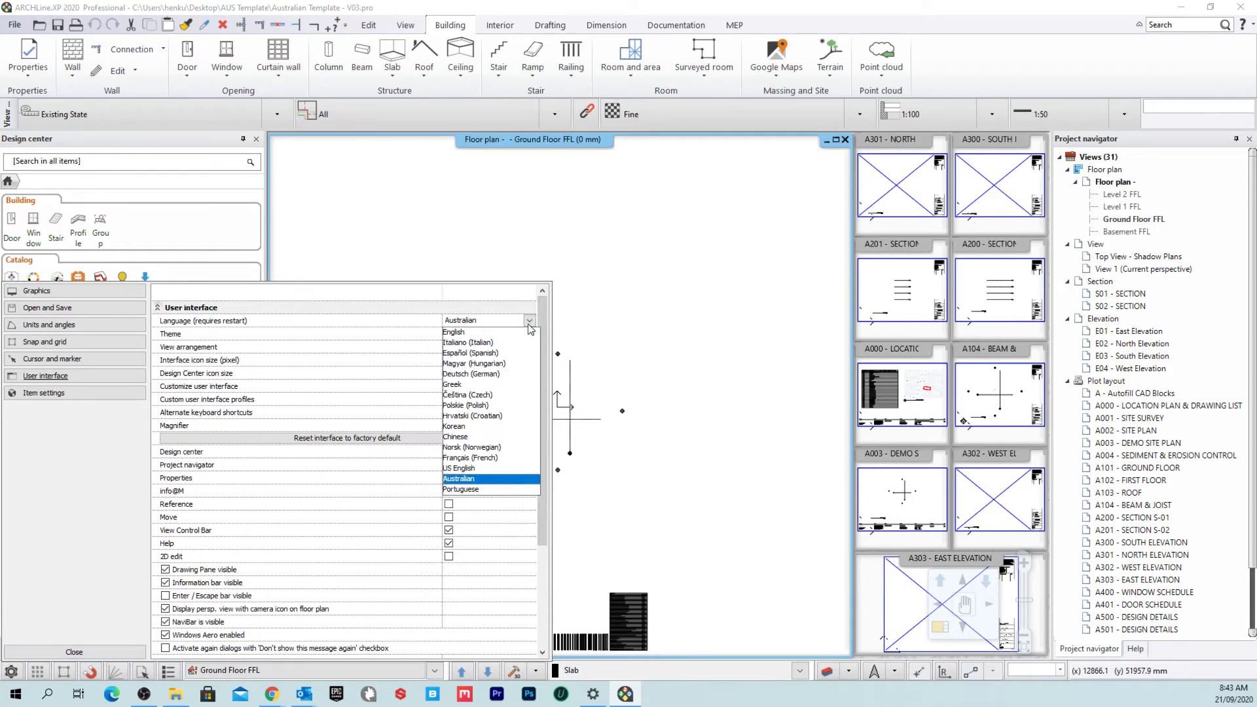
left_click(529, 485)
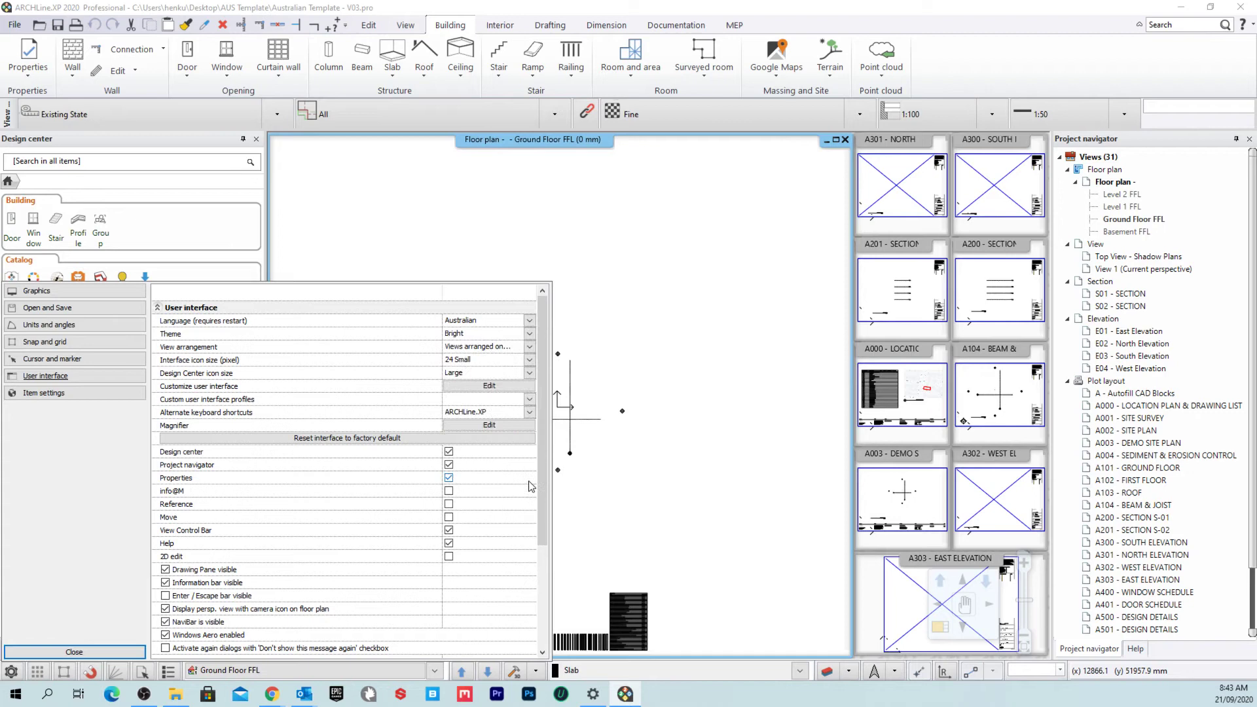
left_click(72, 653)
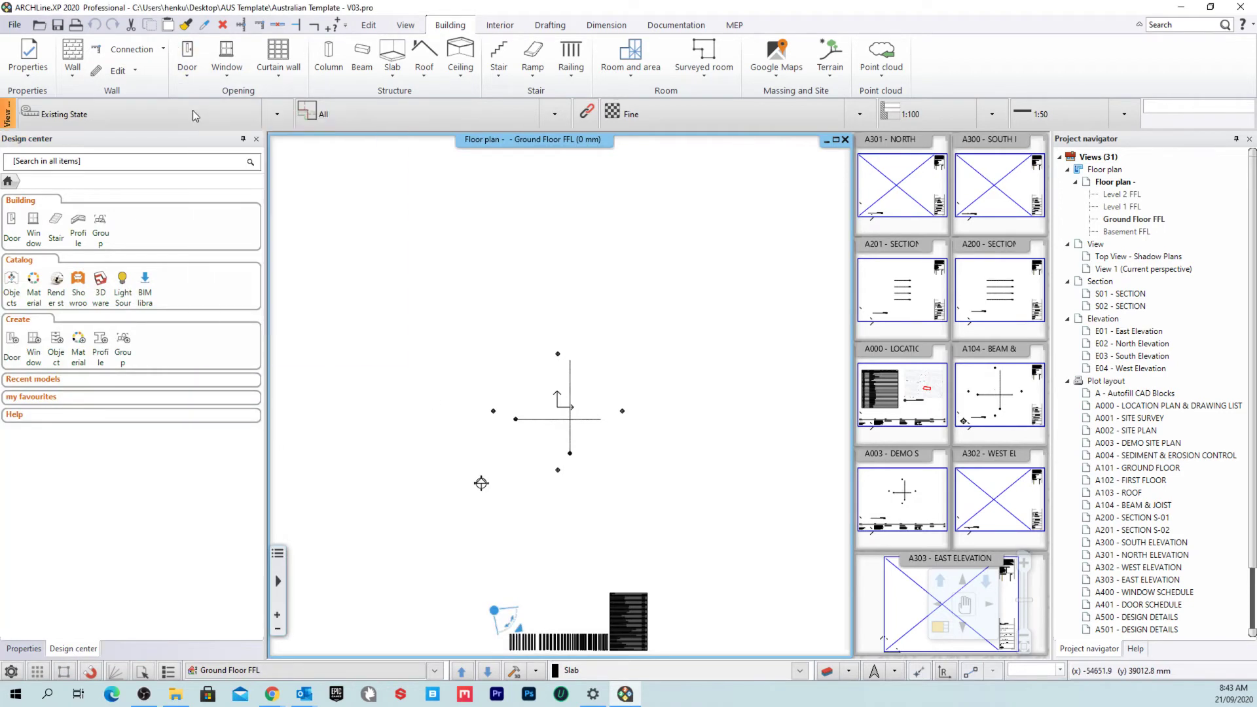
Examine the list of wall styles available on the Ground Floor FFL floor plan without drawing a wall.
left_click(72, 53)
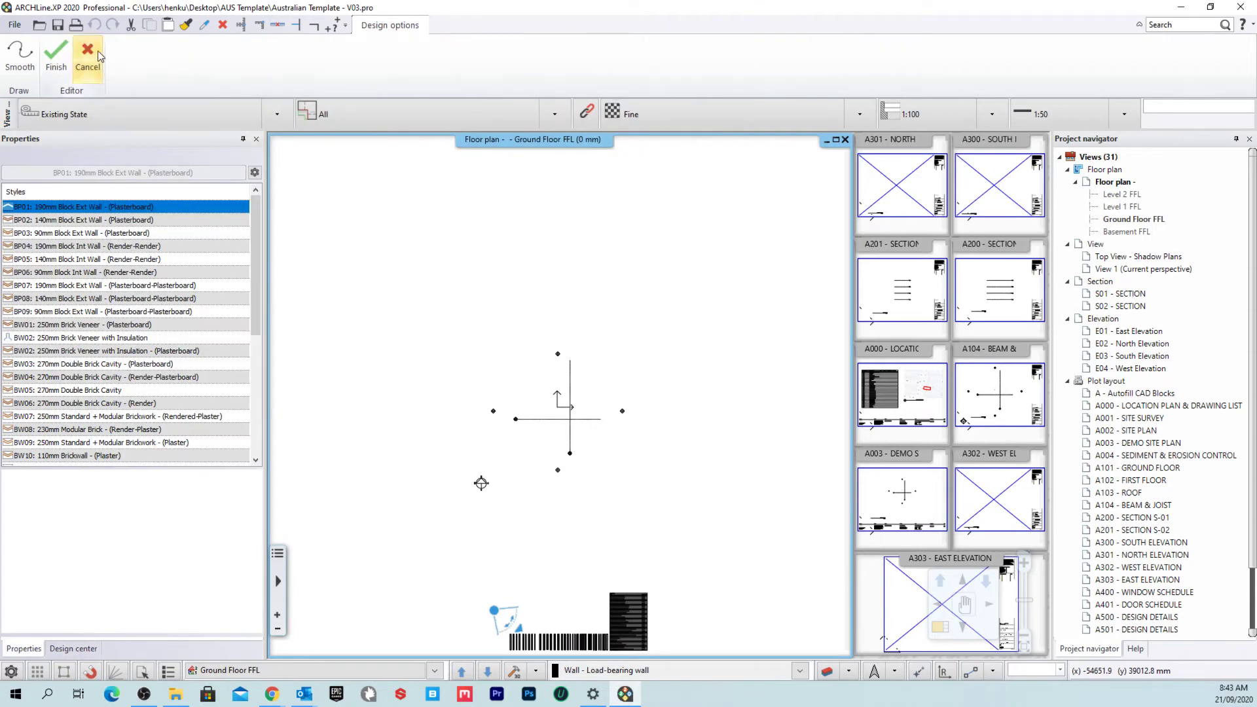
left_click(87, 52)
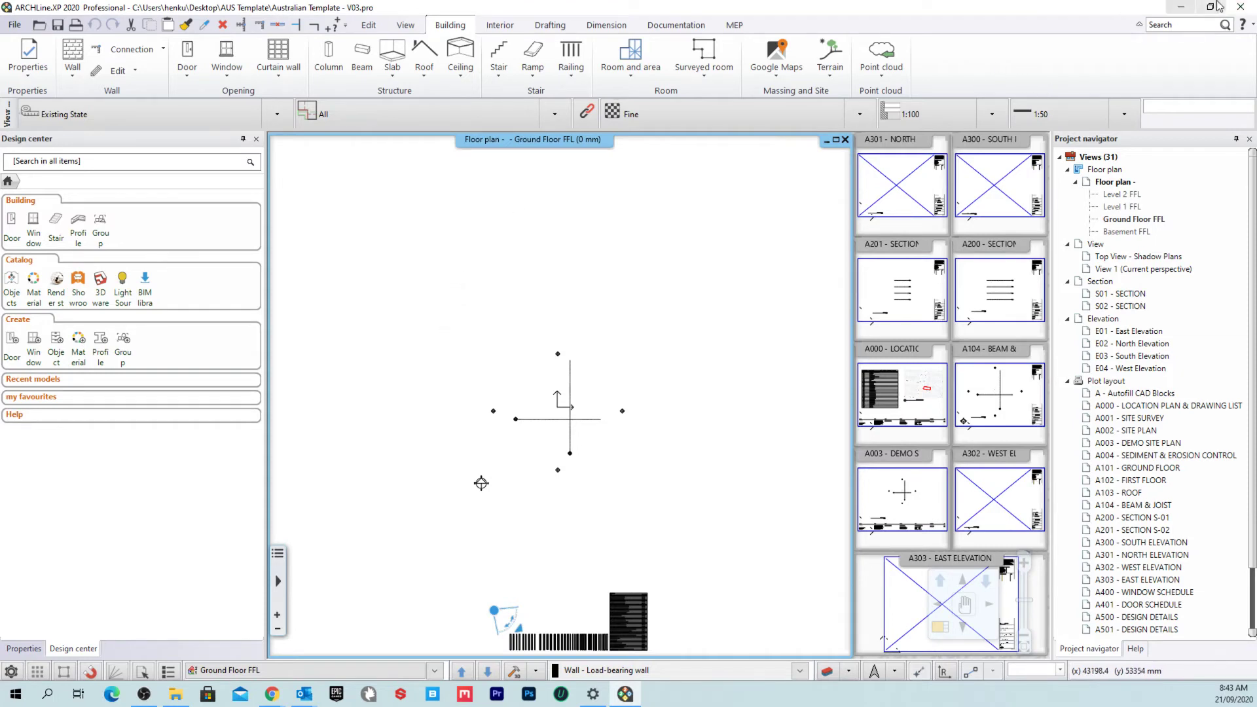
Close ARCHLine.XP, search Windows for "folder" and open File Explorer Options.
left_click(1241, 6)
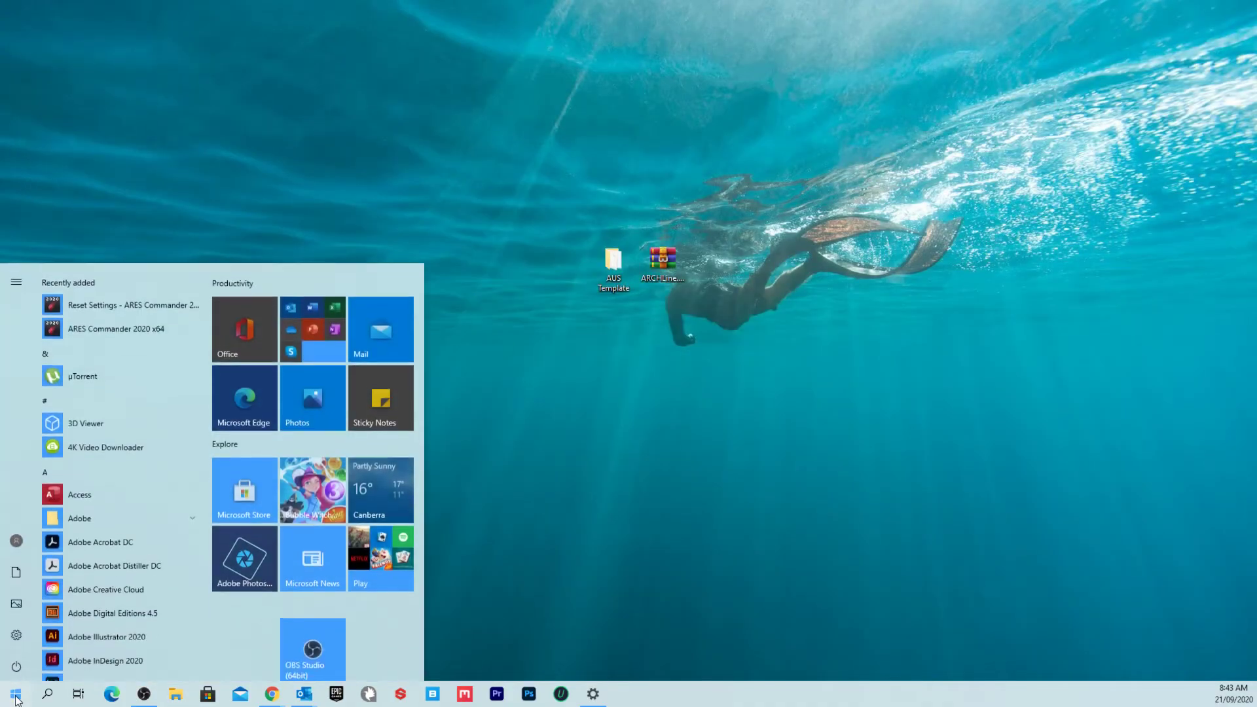
type("fo")
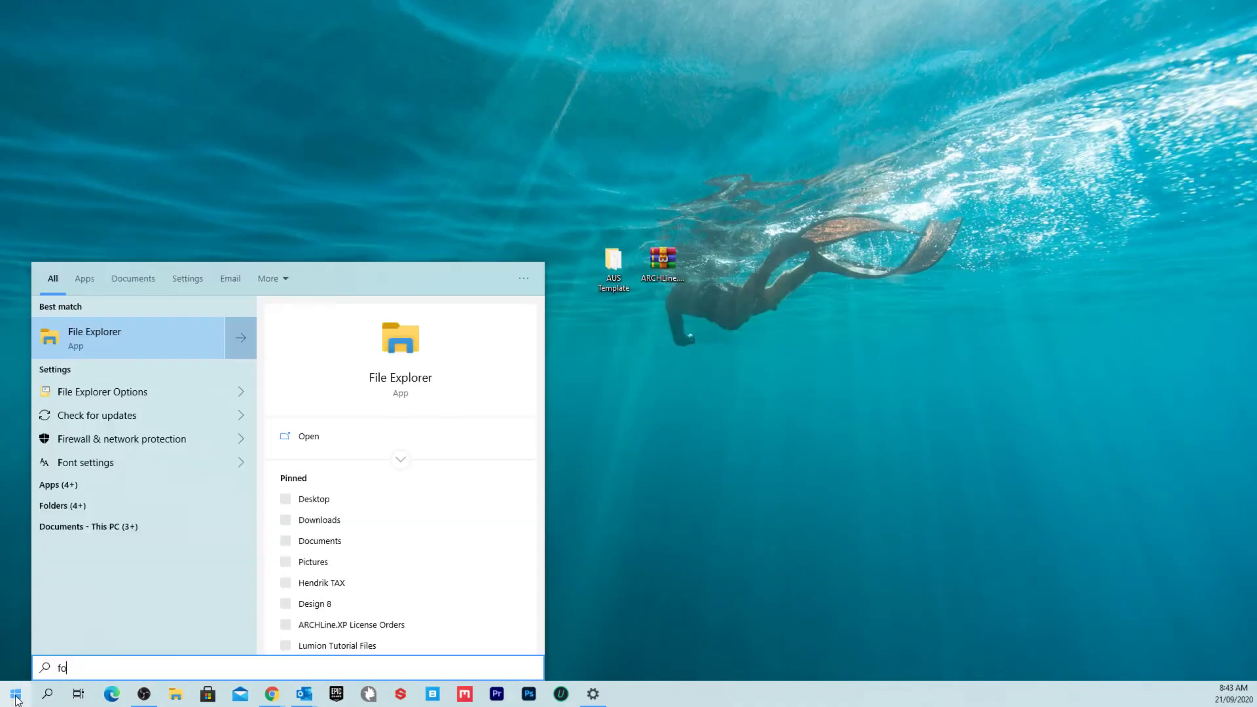
type("lder")
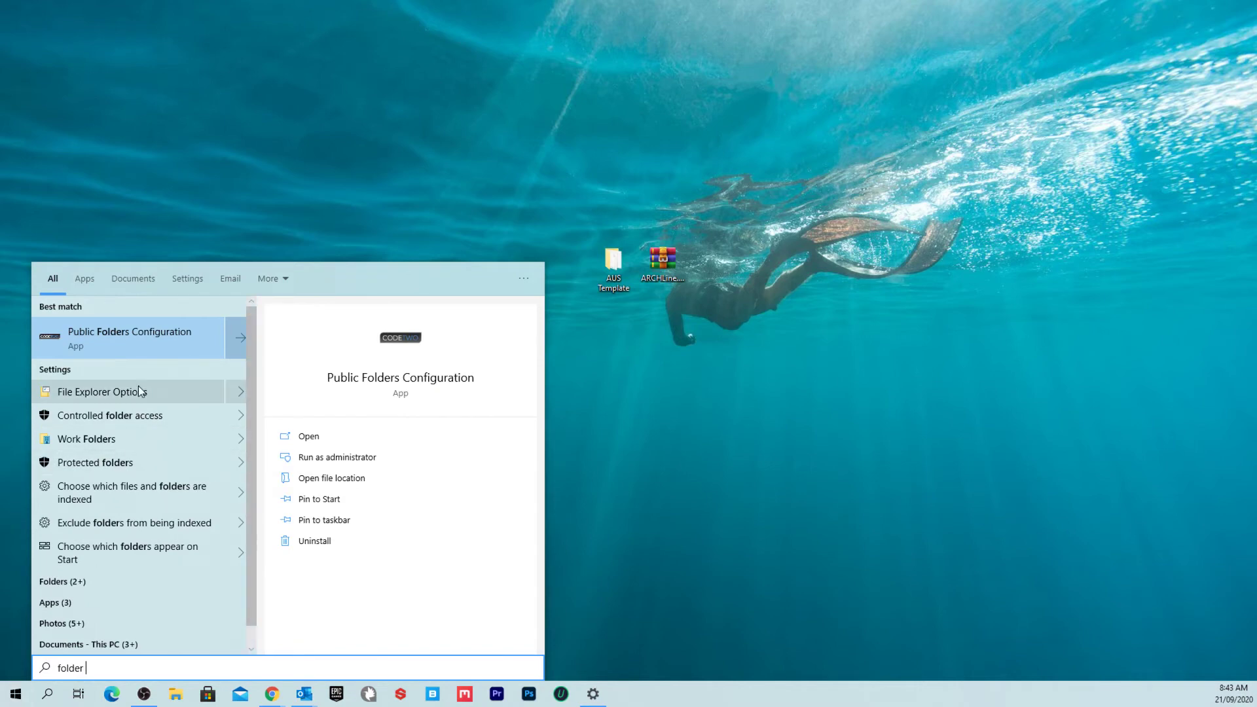
left_click(139, 392)
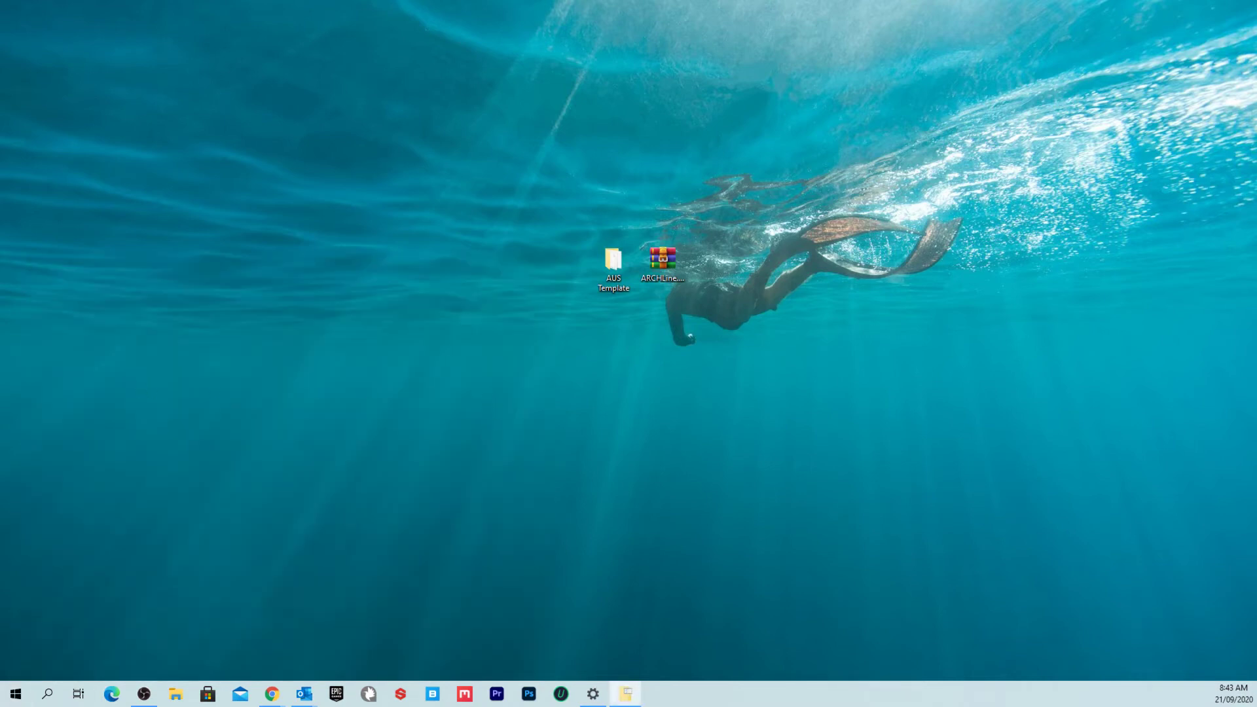
Check in the File Explorer view options that hidden files, folders and drives are shown, and accept the options.
left_click_drag(986, 354, 390, 196)
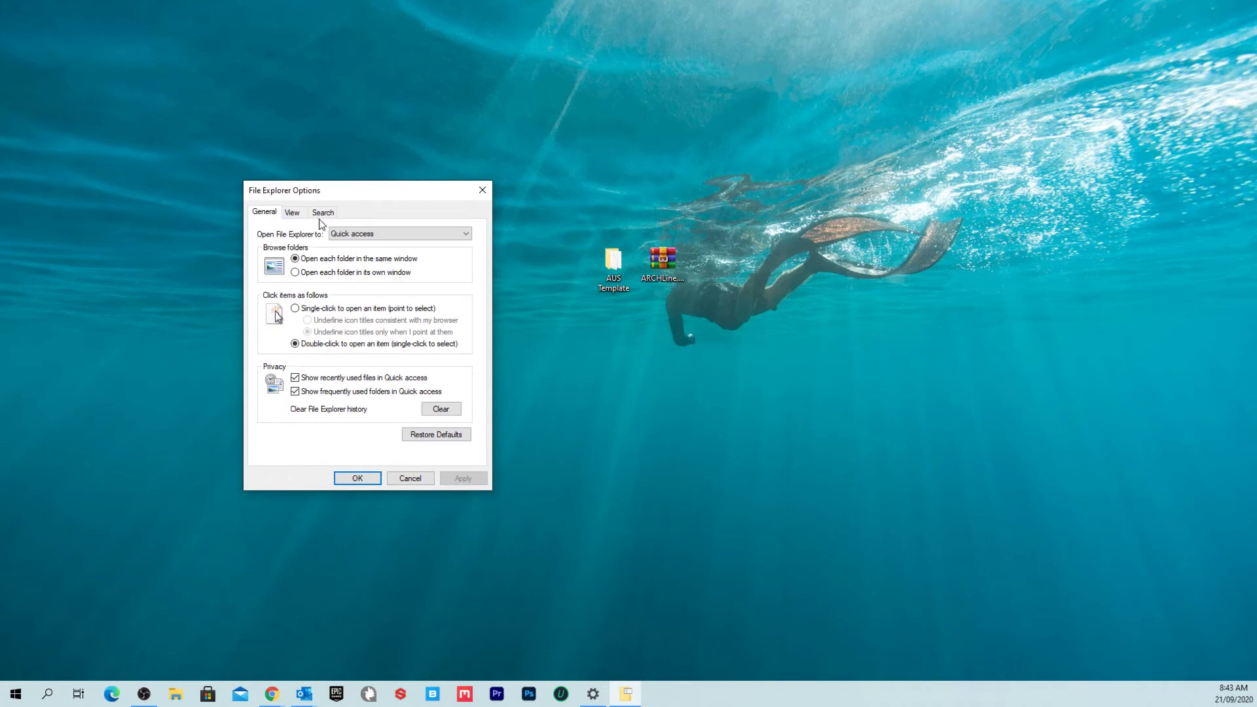
left_click(293, 214)
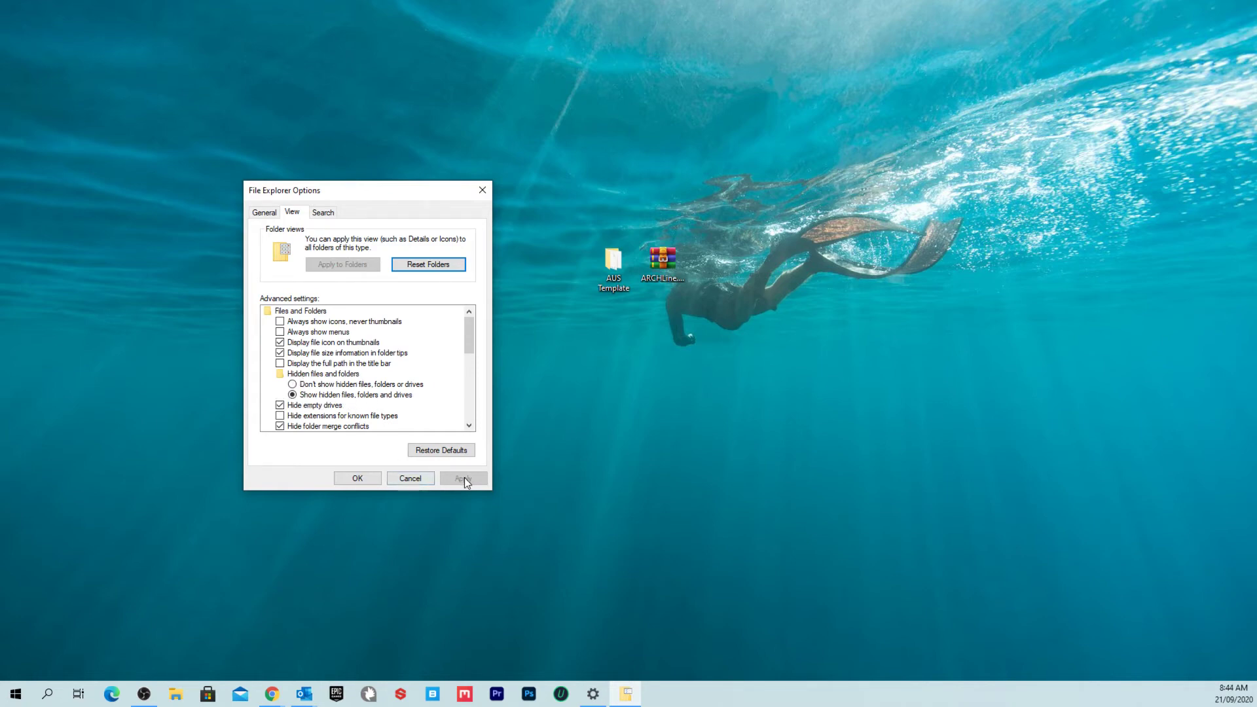
left_click(358, 479)
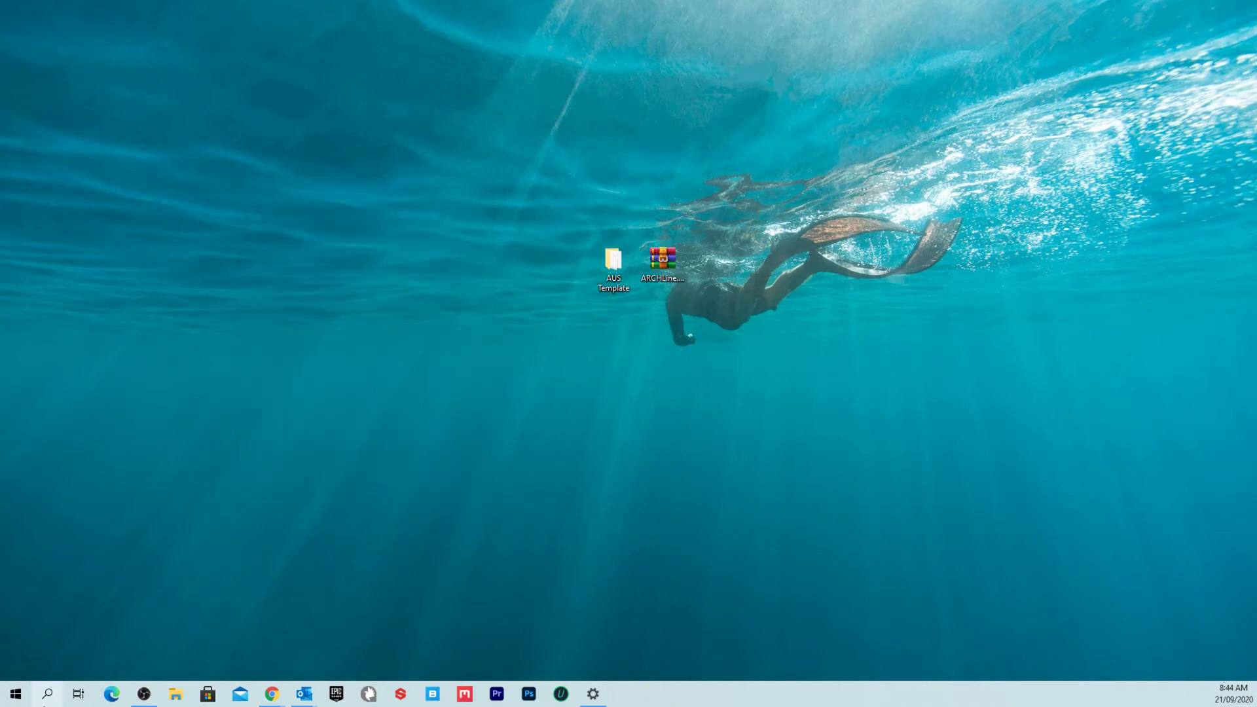
left_click(13, 694)
type("folder")
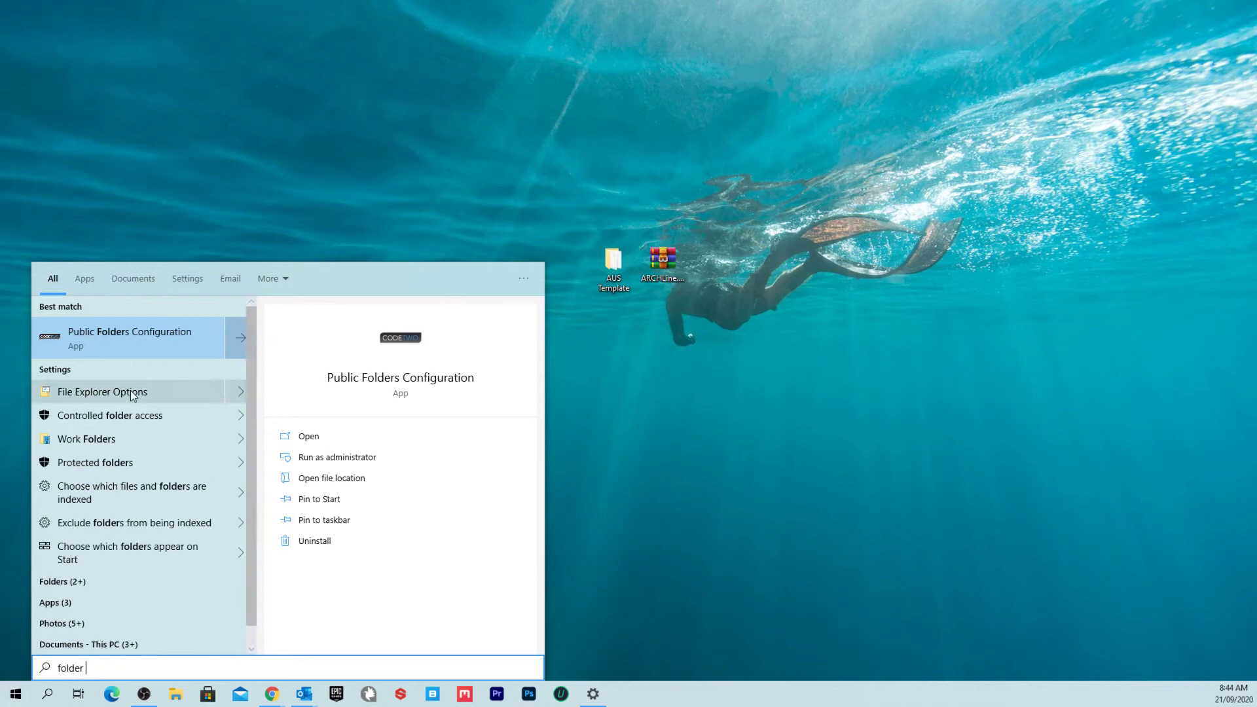
left_click(670, 390)
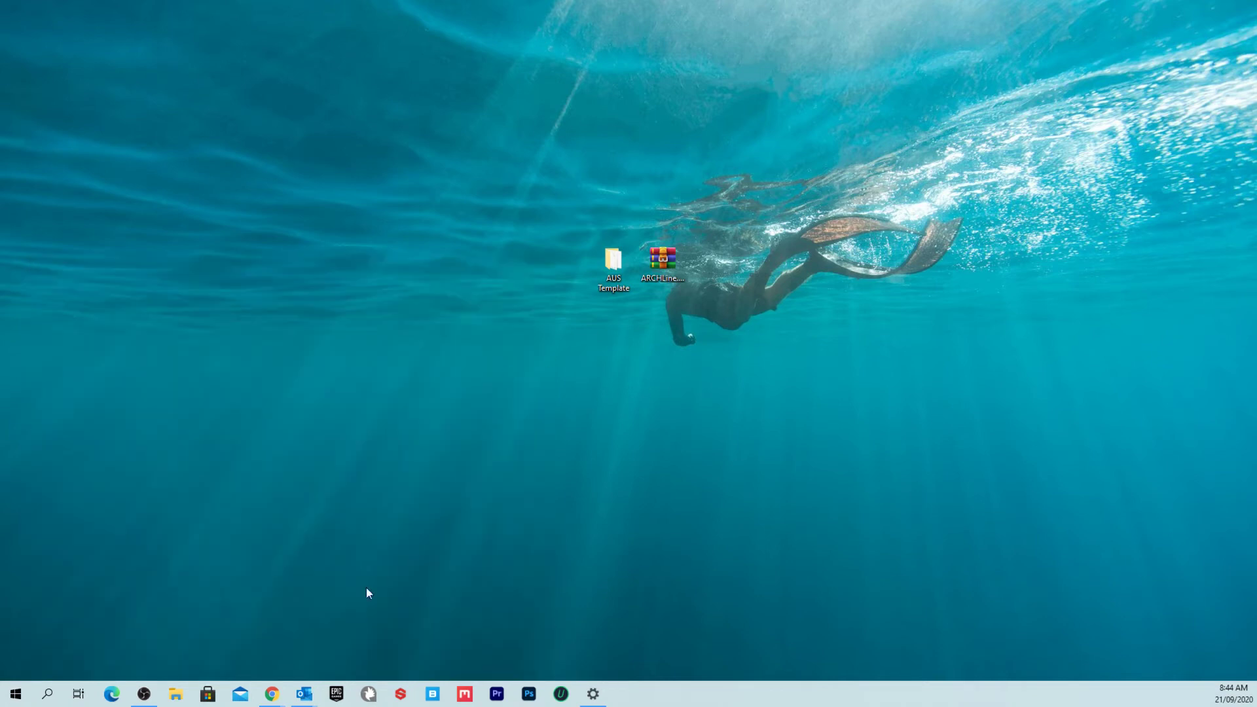
Open a File Explorer window and go to Local Disk (C:).
left_click(176, 694)
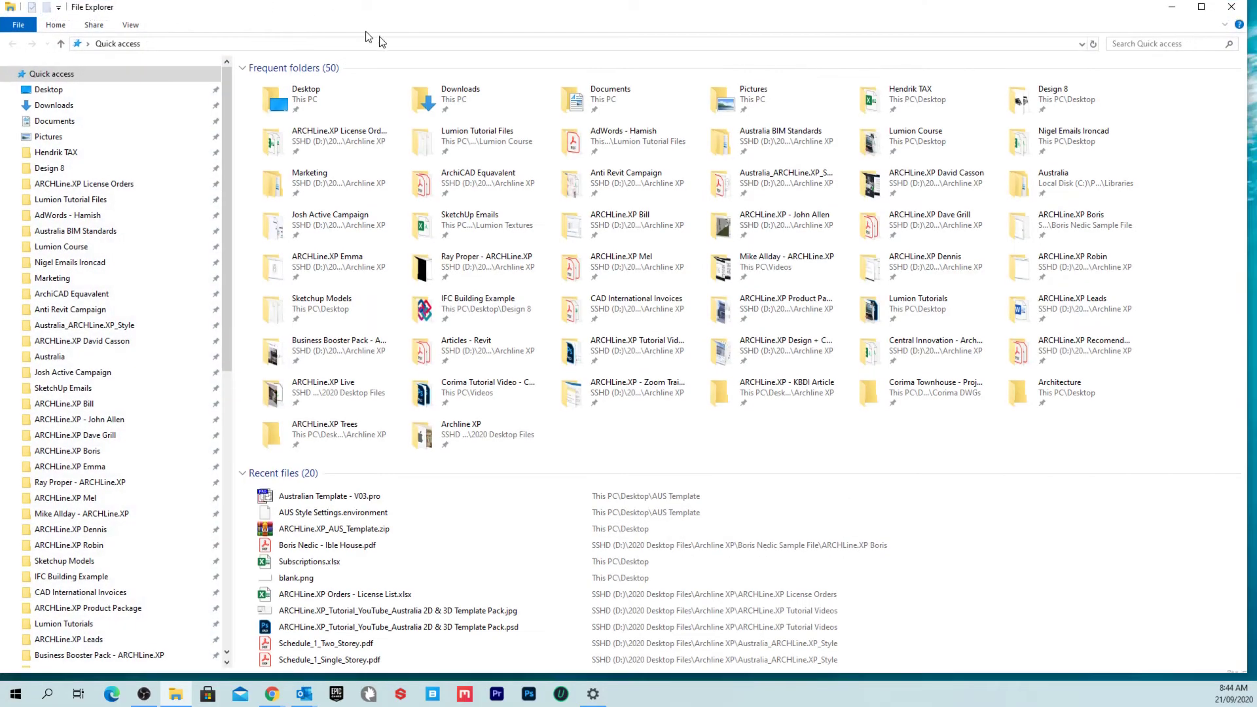
left_click_drag(616, 8, 635, 45)
scroll(441, 365, "down", 9)
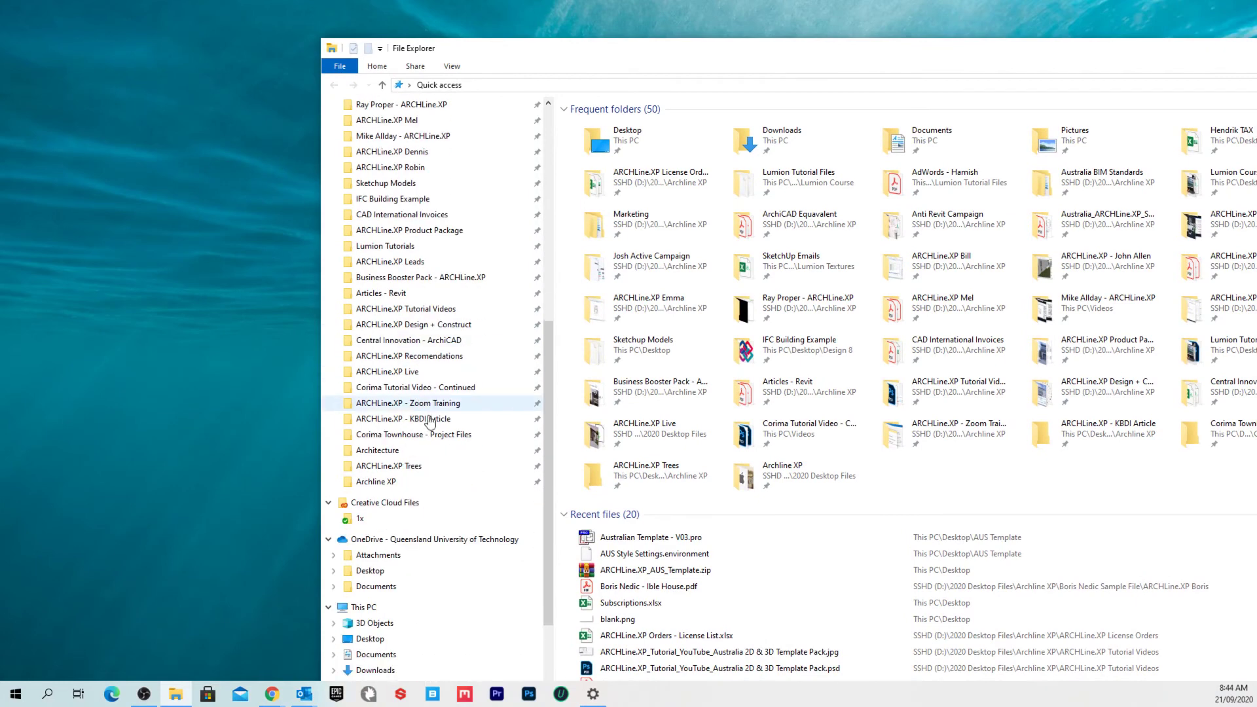
scroll(429, 422, "down", 3)
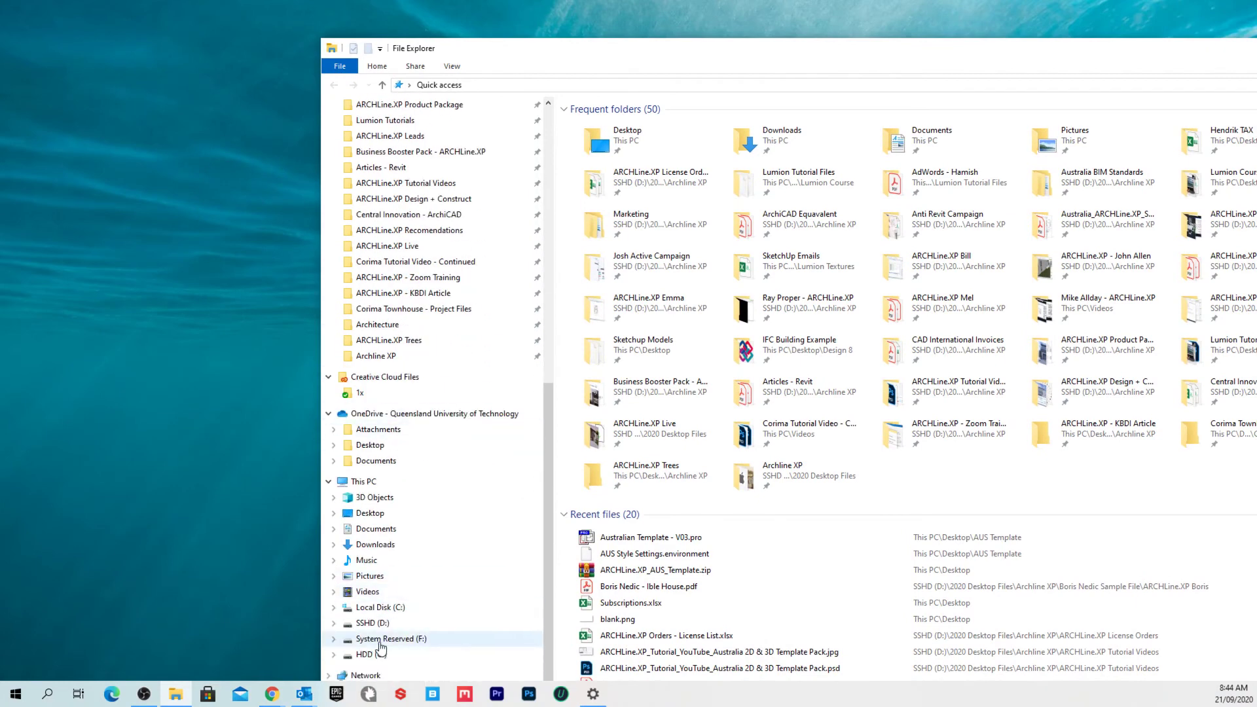
left_click(383, 608)
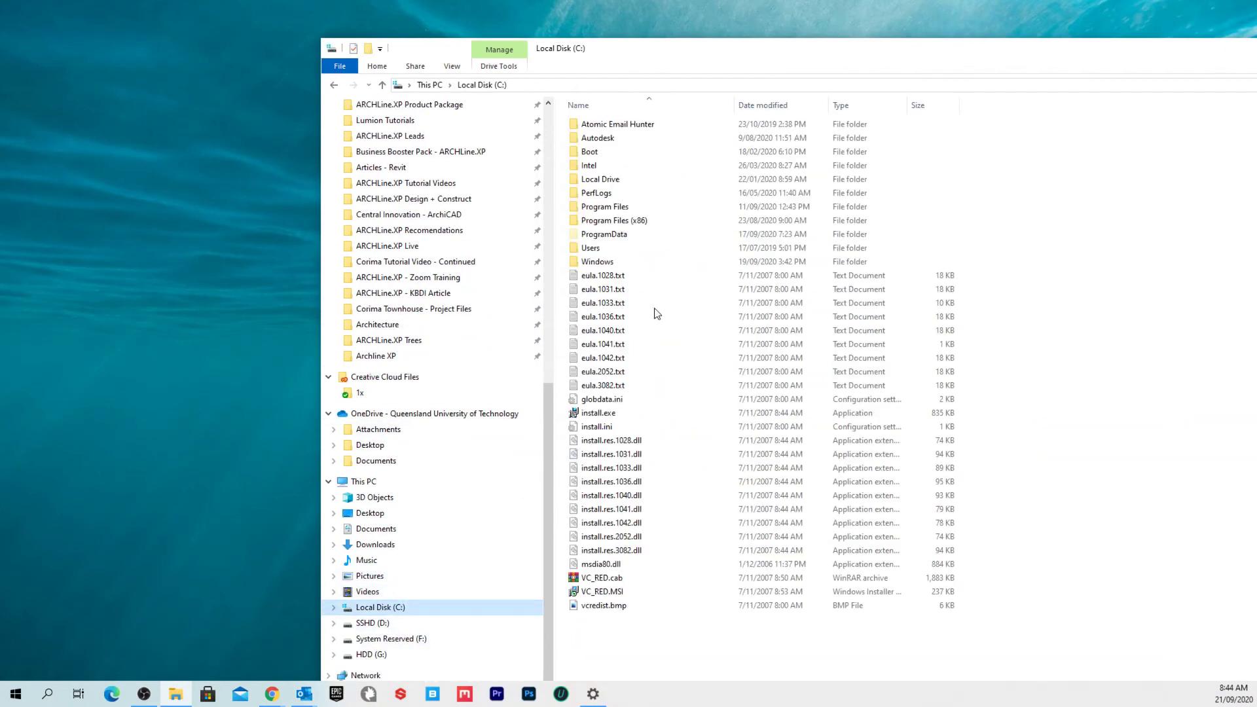
Browse through ProgramData, CadLine, ARCHlineXP2020 and Templates to the Local_Aus folder.
double_click(631, 235)
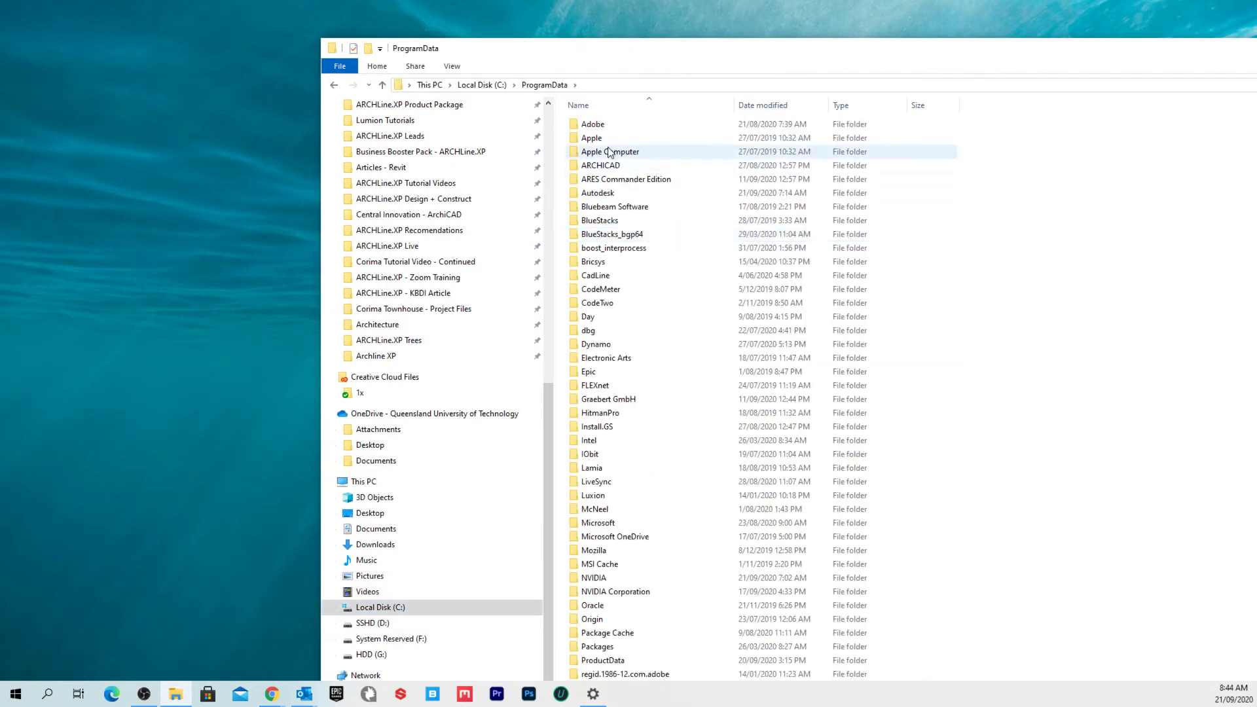
double_click(609, 276)
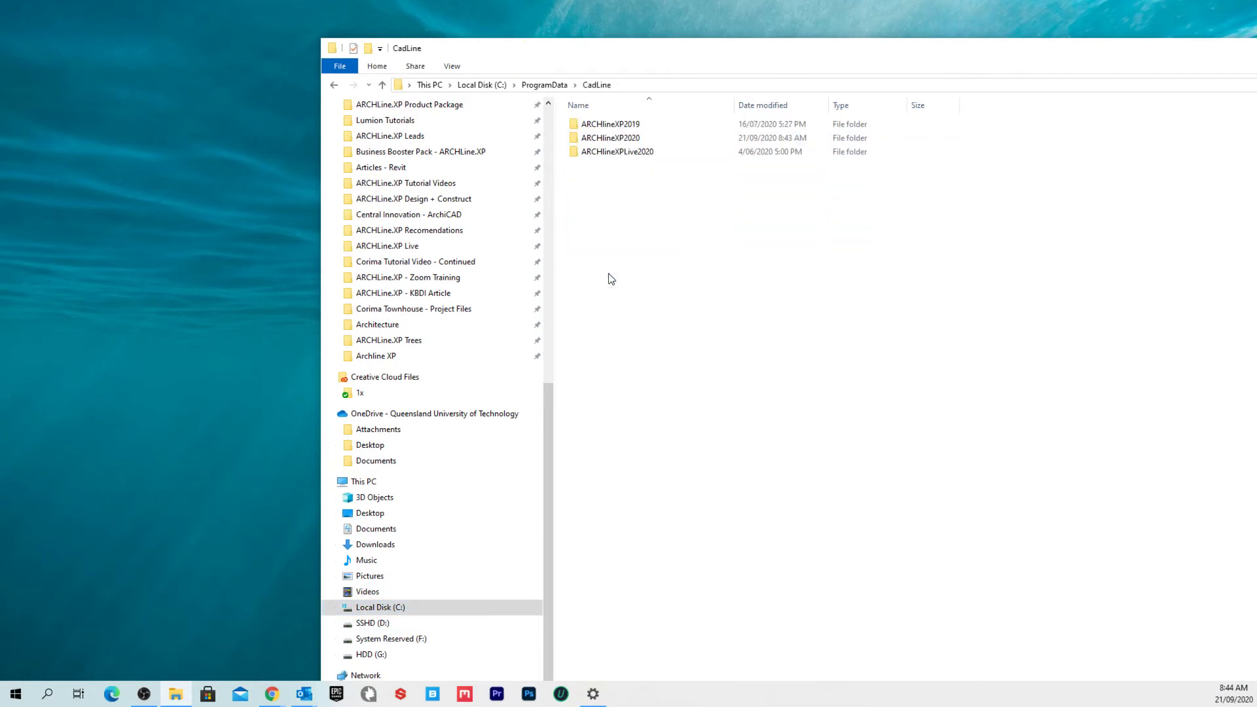
double_click(638, 138)
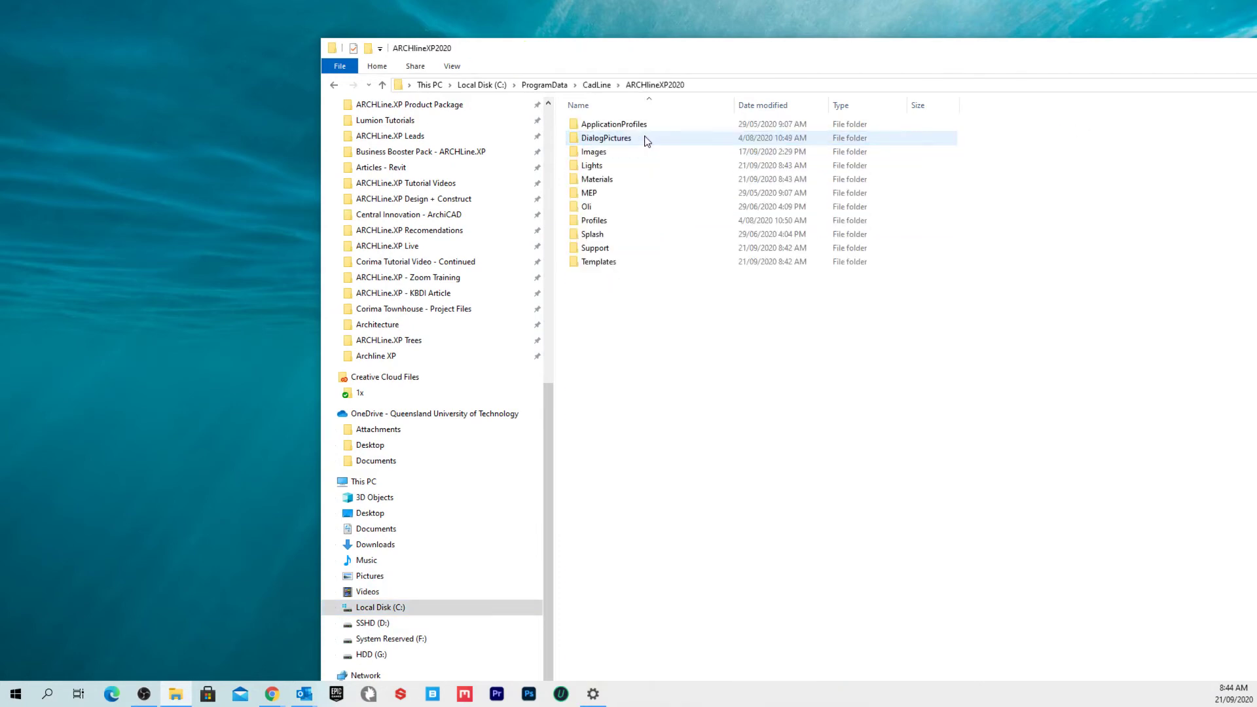
double_click(629, 264)
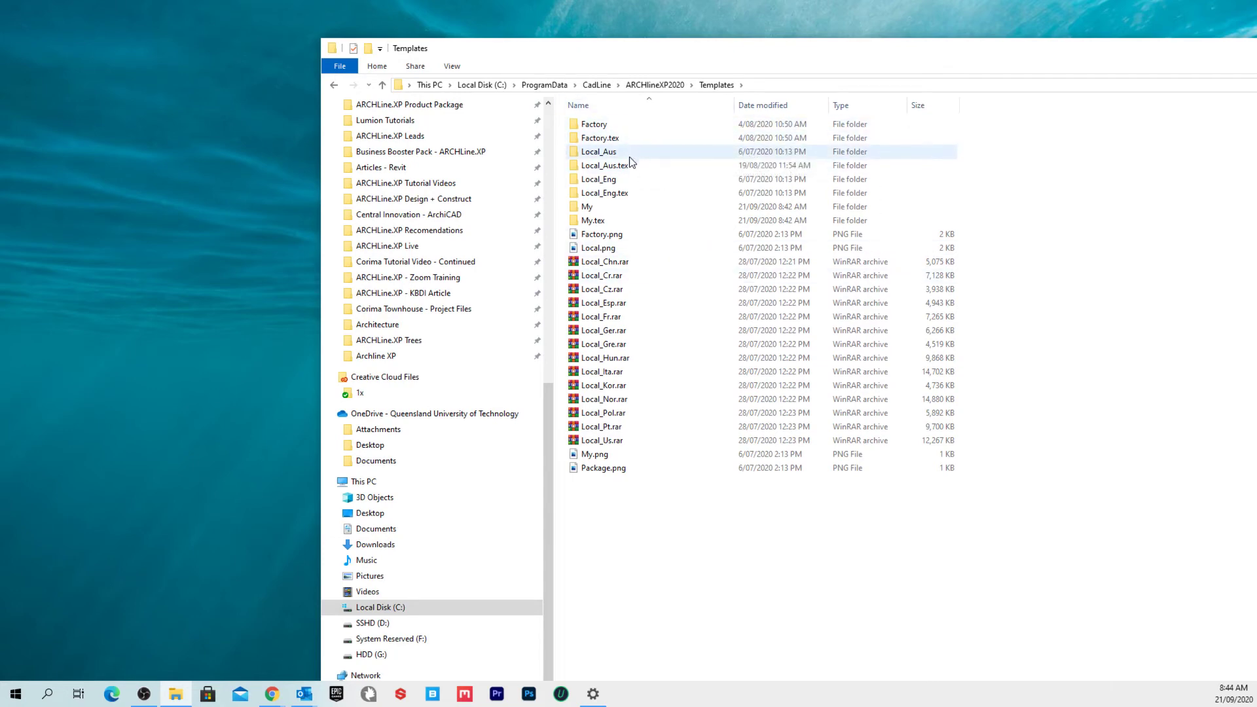
double_click(631, 160)
left_click_drag(698, 48, 570, 10)
Open the Wall folder in Local_Aus, select all its wall style .set files and return to Local_Aus.
scroll(497, 452, "down", 11)
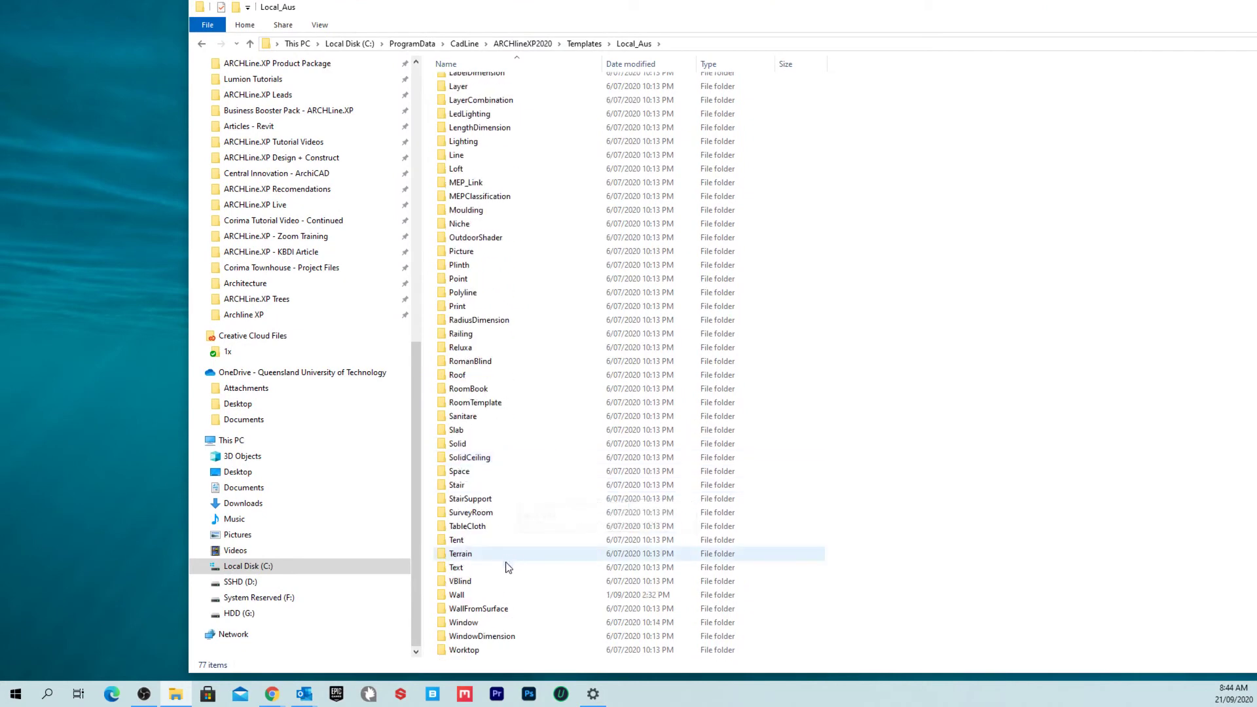
double_click(505, 595)
left_click_drag(579, 561, 509, 82)
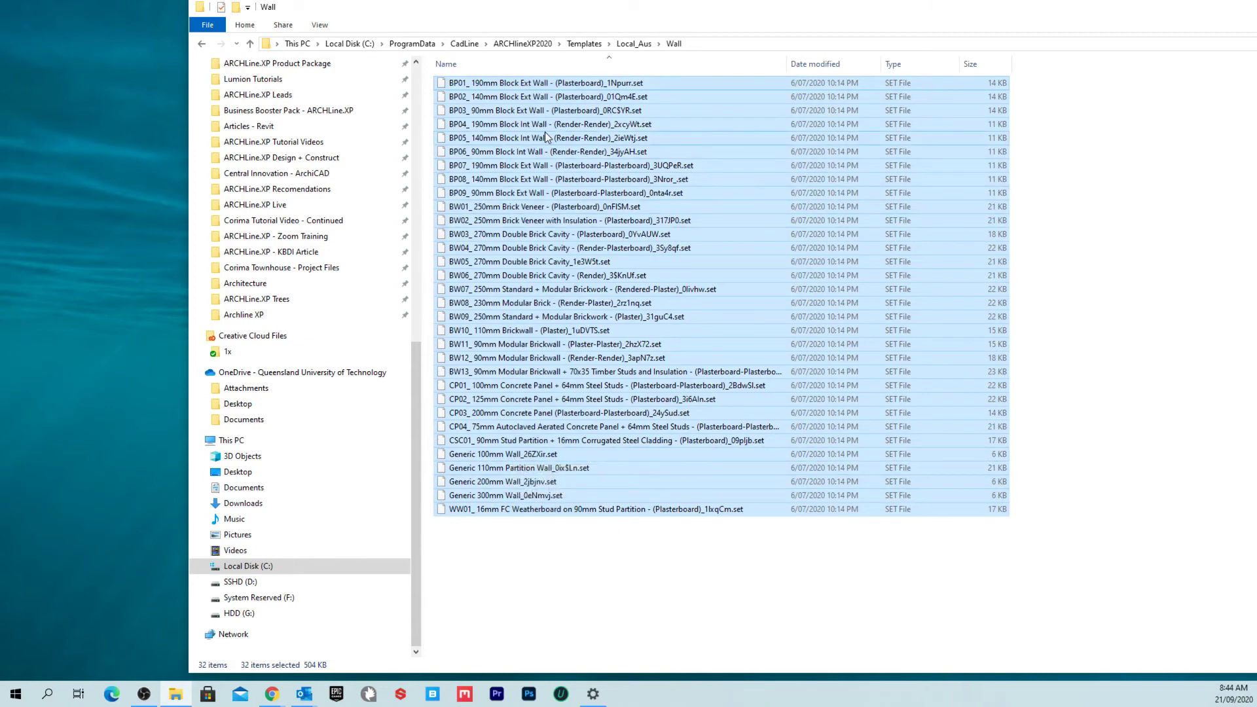
left_click_drag(594, 581, 515, 138)
left_click(202, 44)
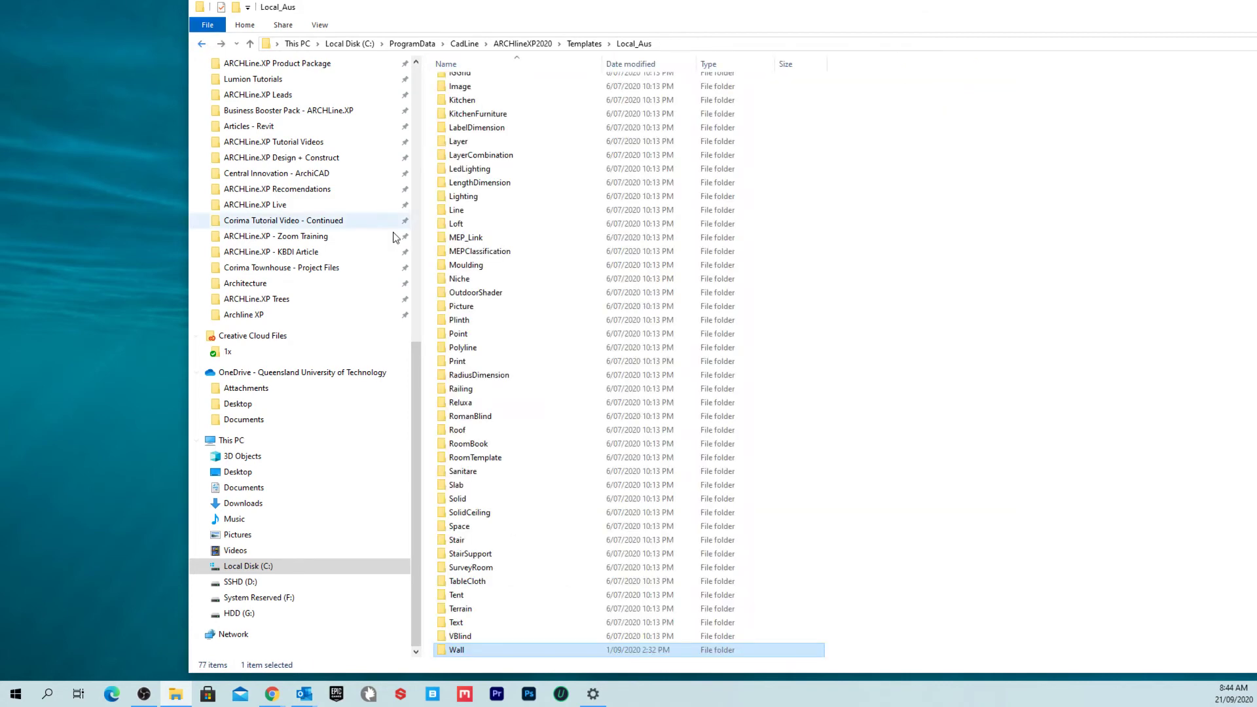
Open the Slab folder to examine its style files, return to Local_Aus and look through its other element folders.
double_click(471, 484)
left_click_drag(477, 478, 508, 47)
left_click(202, 45)
scroll(497, 432, "up", 15)
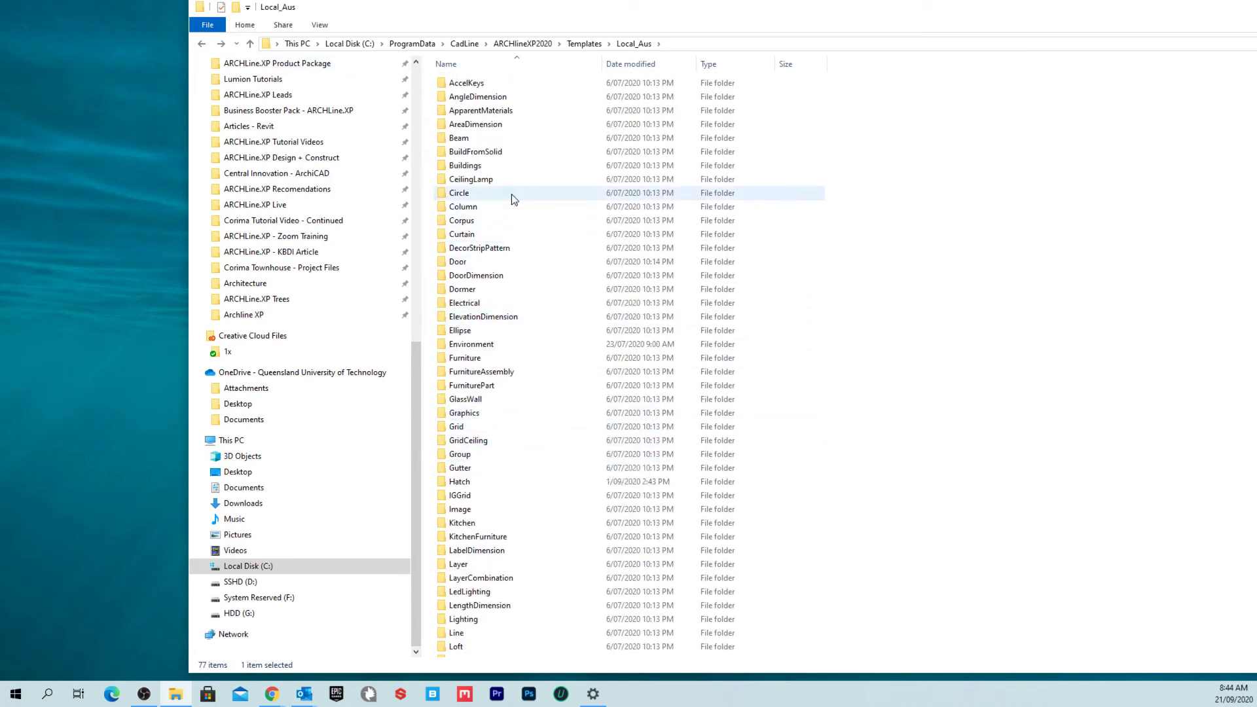
scroll(500, 376, "down", 5)
scroll(500, 379, "down", 7)
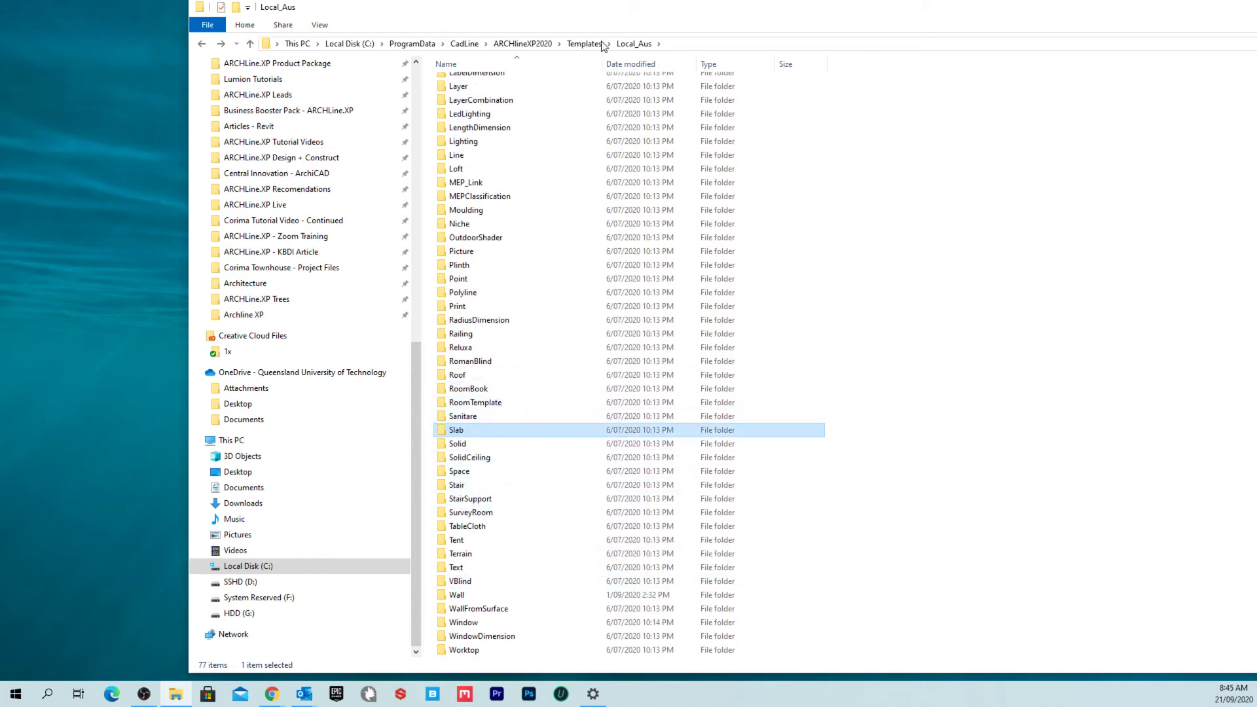
Close the Local_Aus window and open Australian Template - V03.pro from the AUS Template folder on the desktop.
left_click_drag(756, 13, 599, 26)
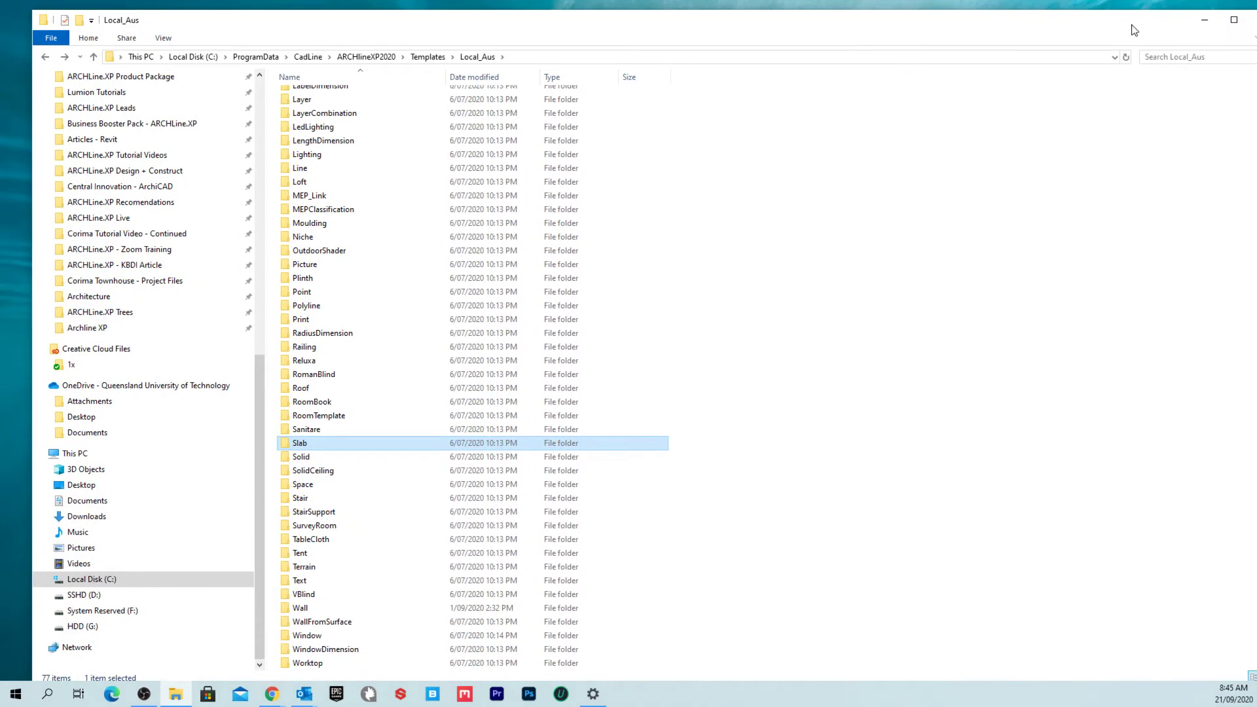
left_click_drag(1134, 30, 984, 43)
left_click(1113, 34)
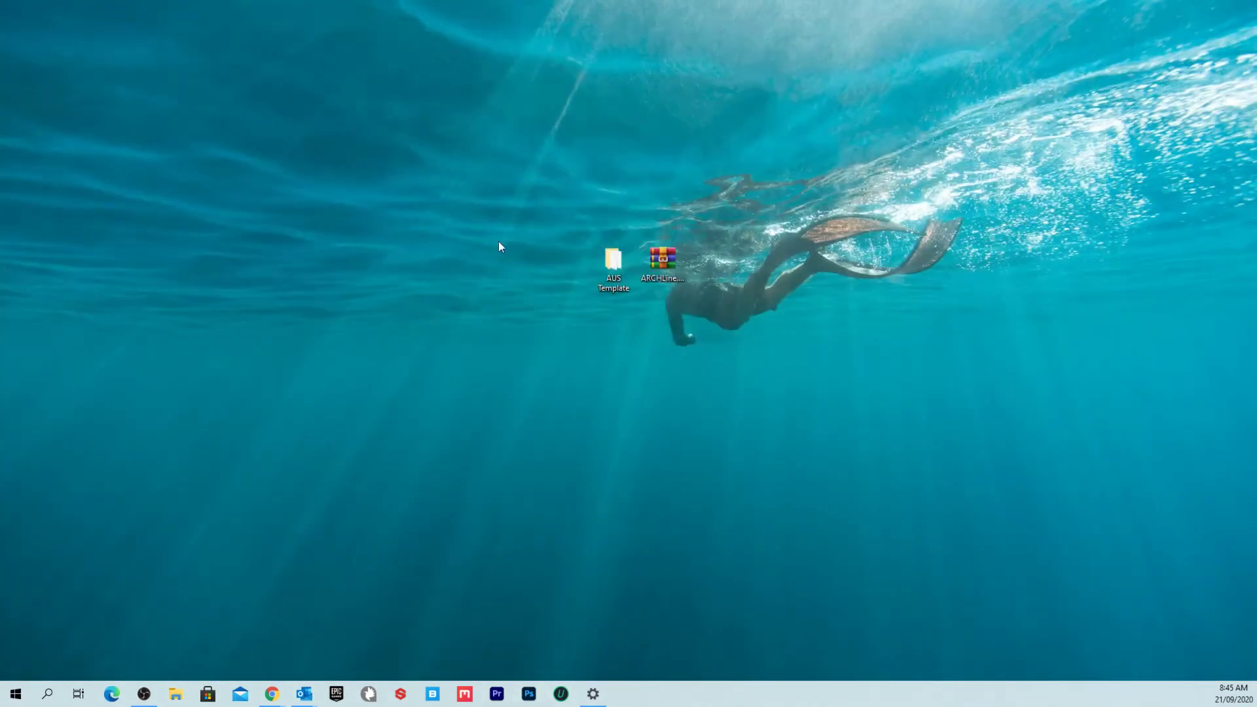
double_click(614, 269)
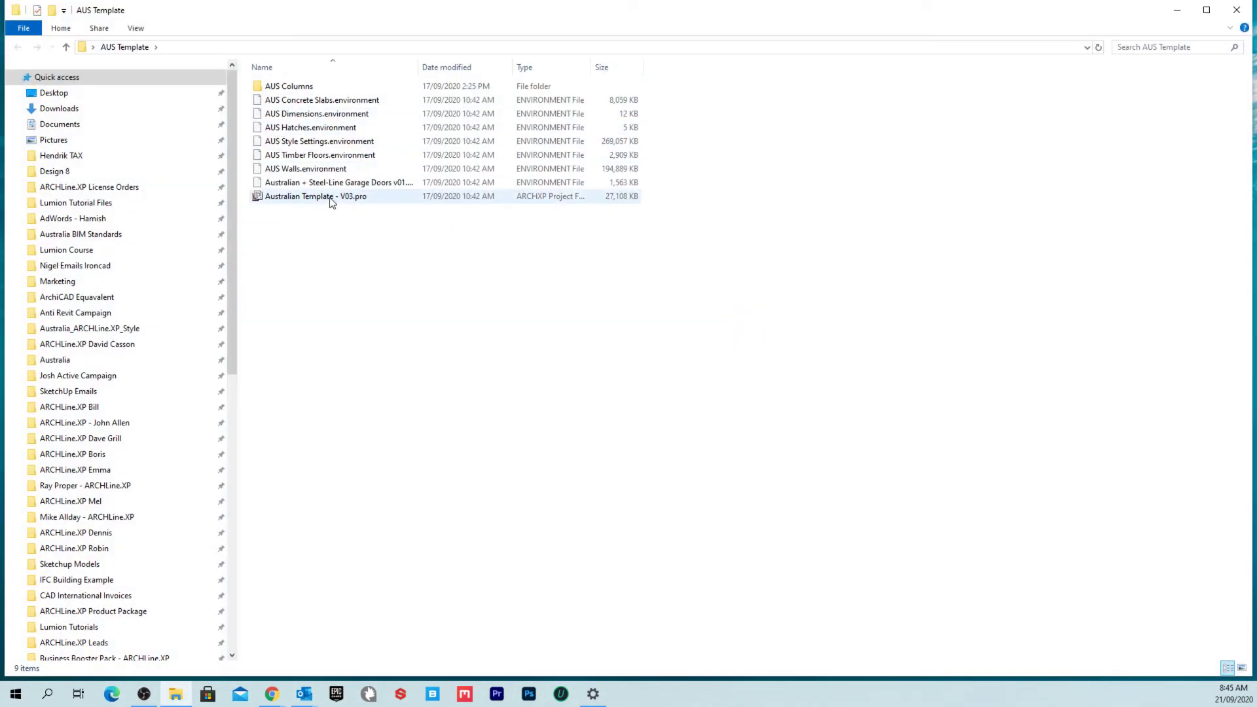
double_click(331, 196)
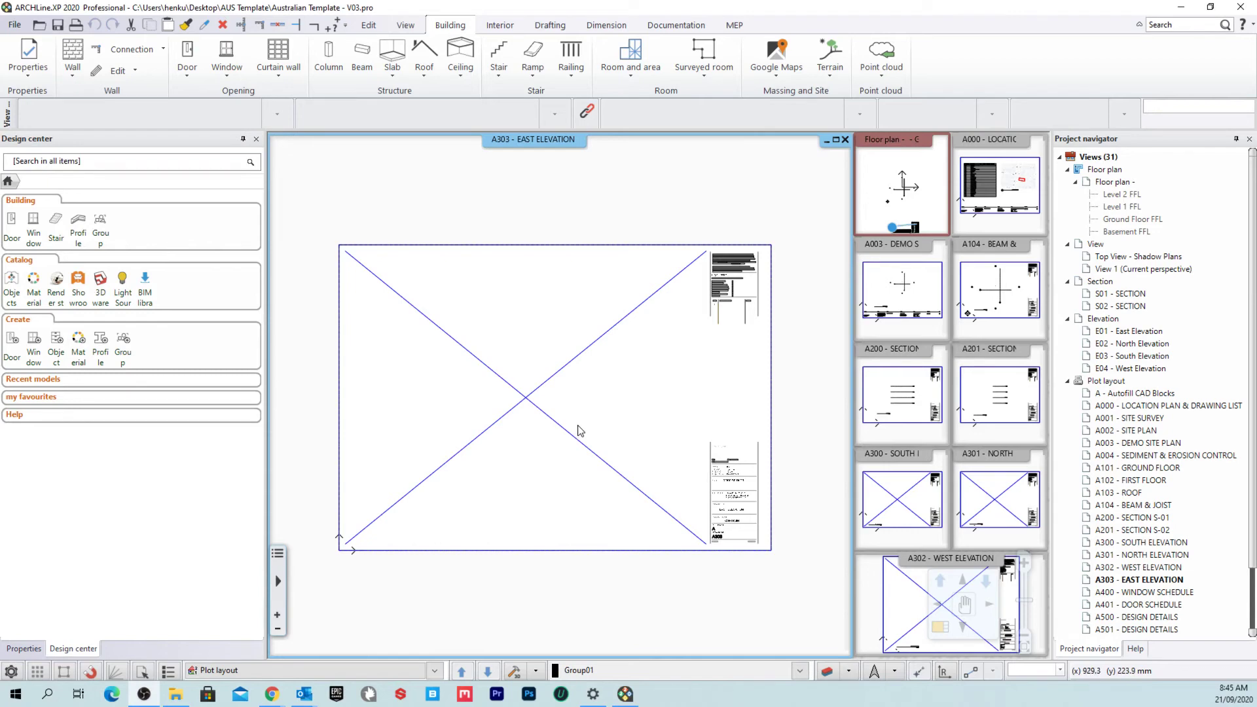
Make the Ground Floor FFL floor plan the active view in place of the A303 - EAST ELEVATION layout.
left_click(74, 53)
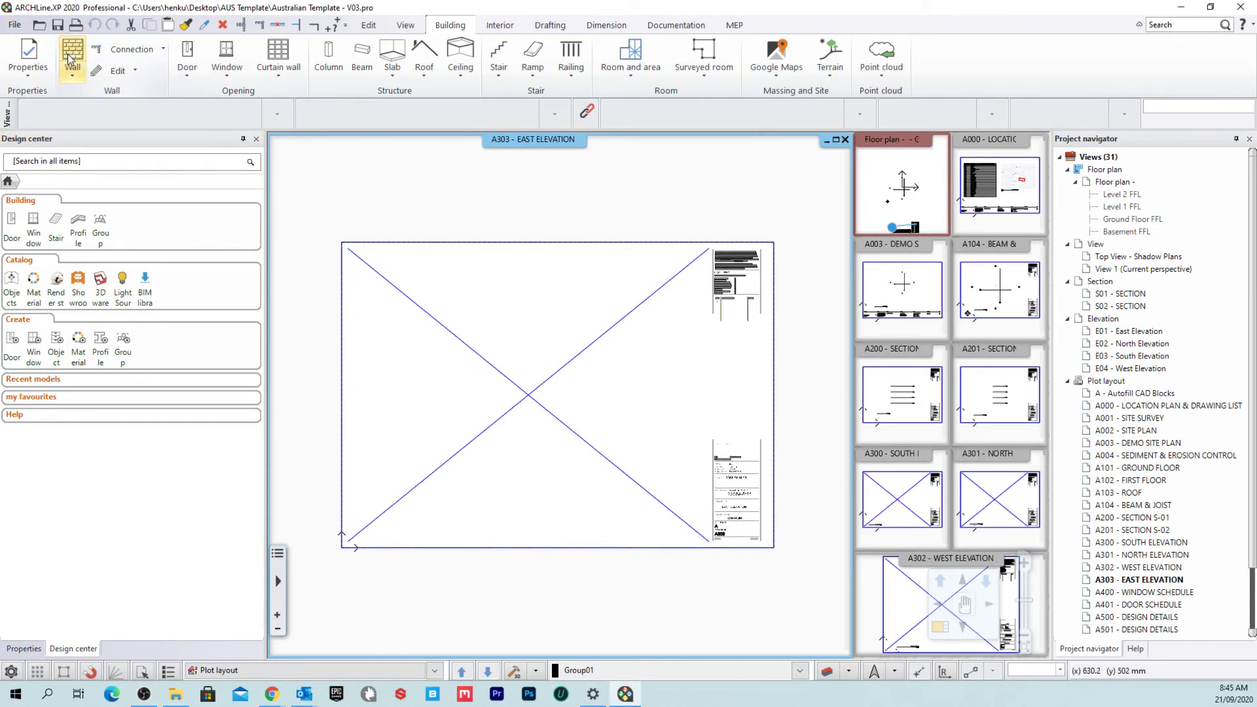
left_click(645, 368)
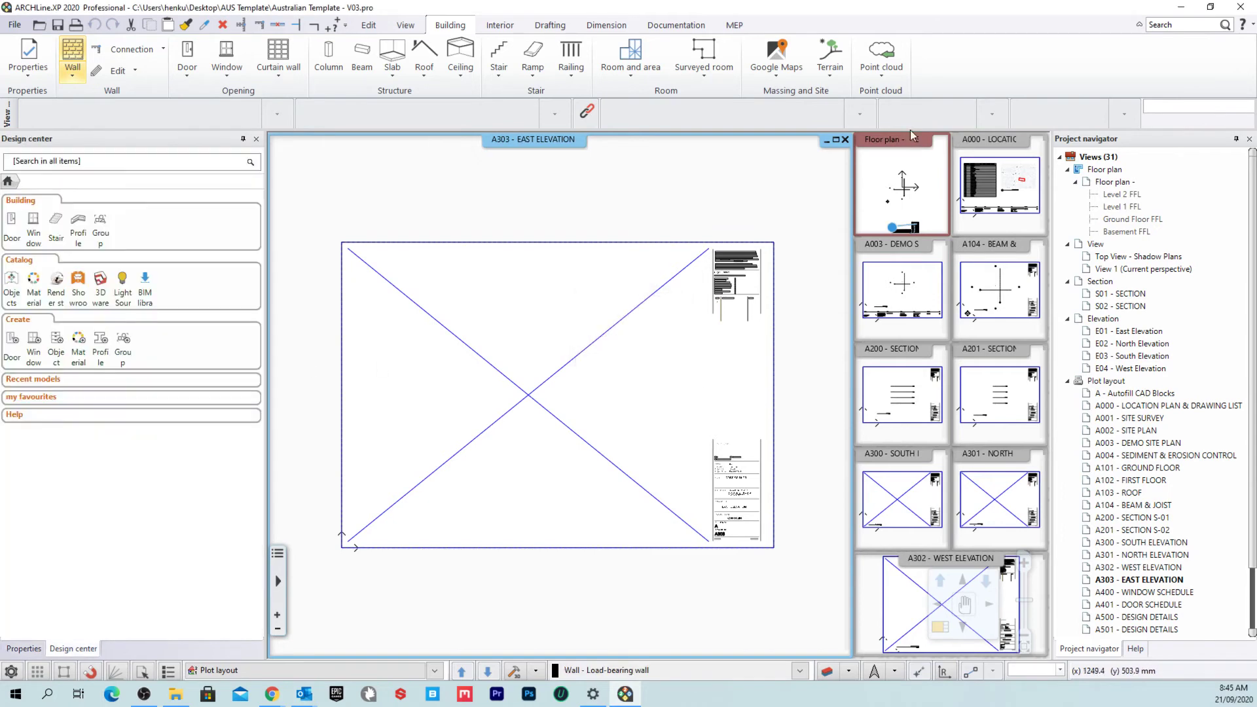
right_click(893, 140)
left_click(924, 150)
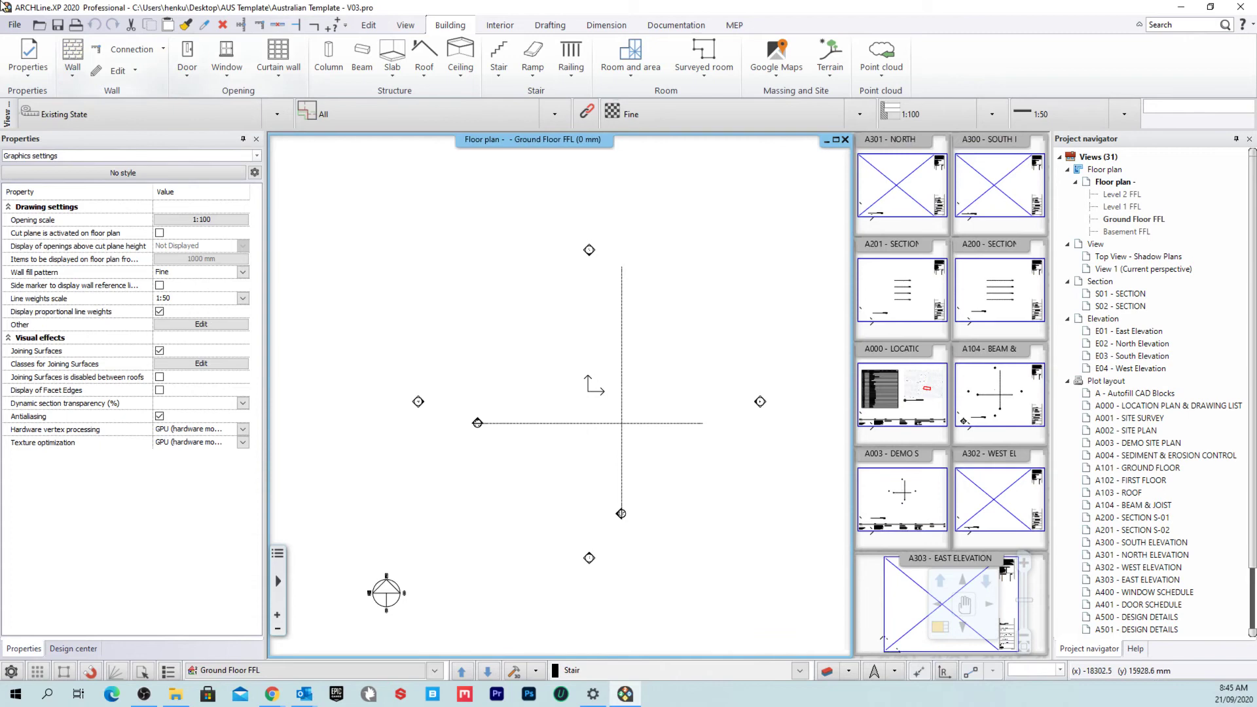
Start a wall, look through the wall styles and view the option for making one the new default style for other projects.
left_click(75, 68)
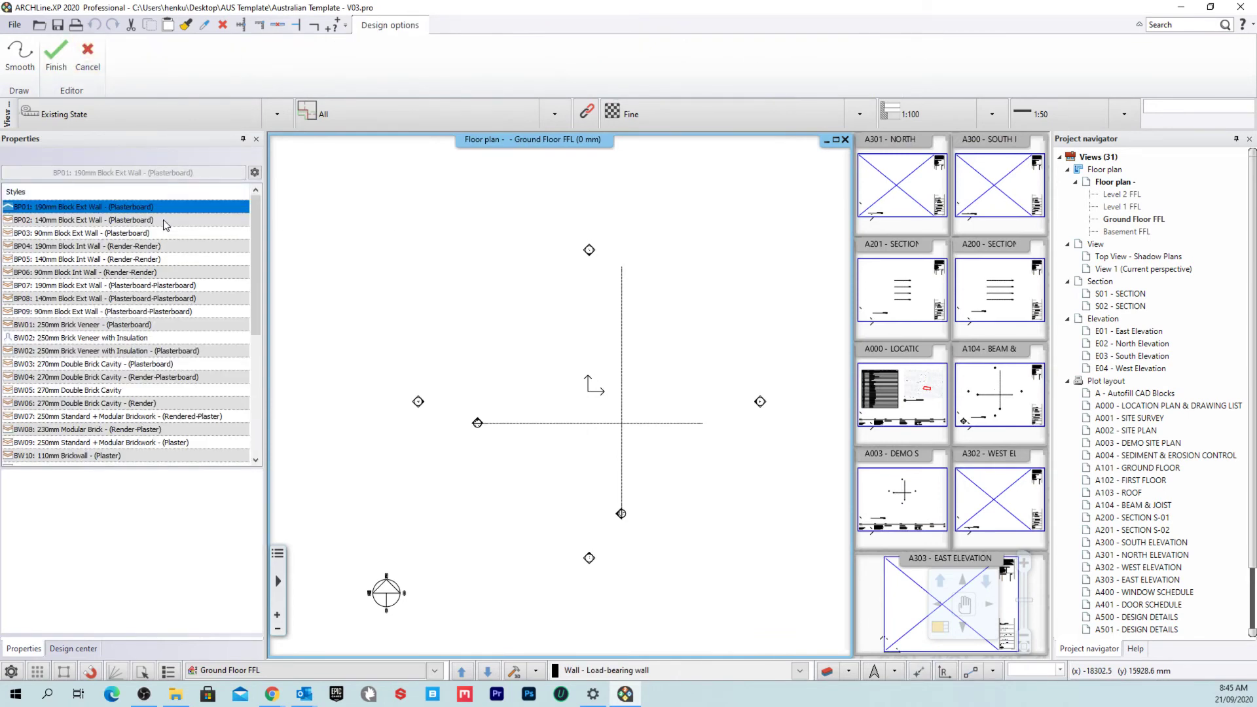
scroll(167, 236, "down", 6)
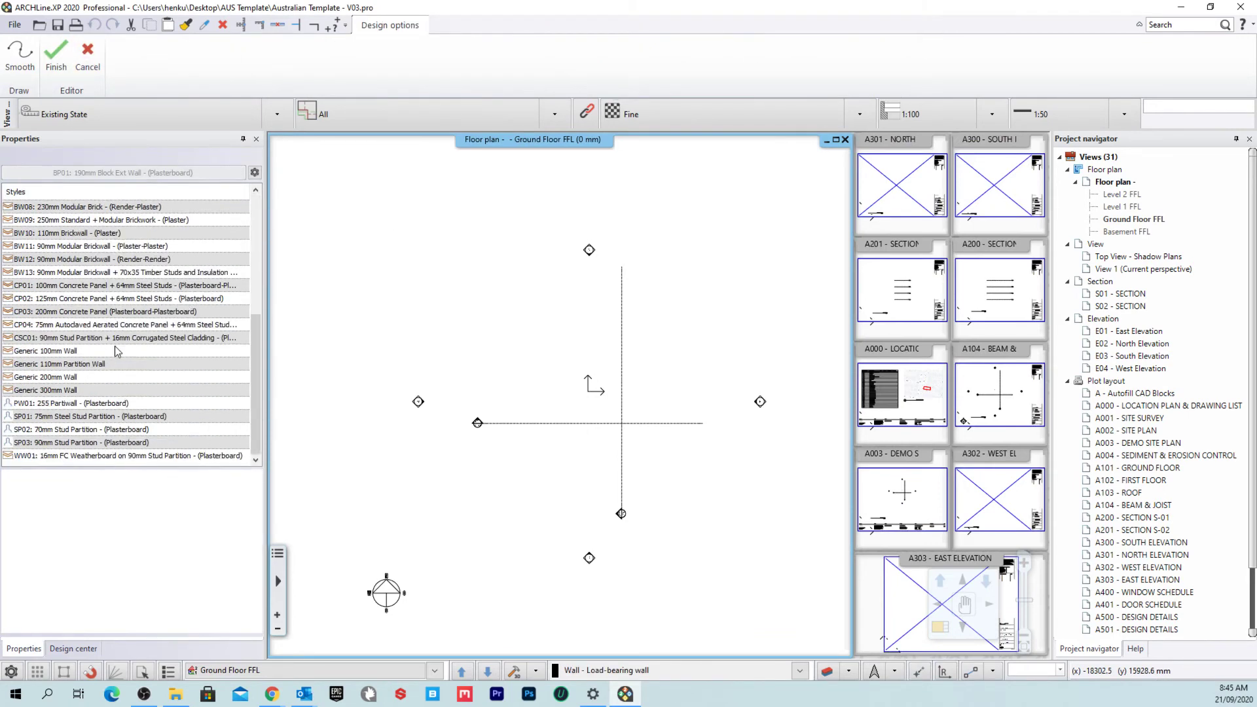
scroll(122, 353, "up", 6)
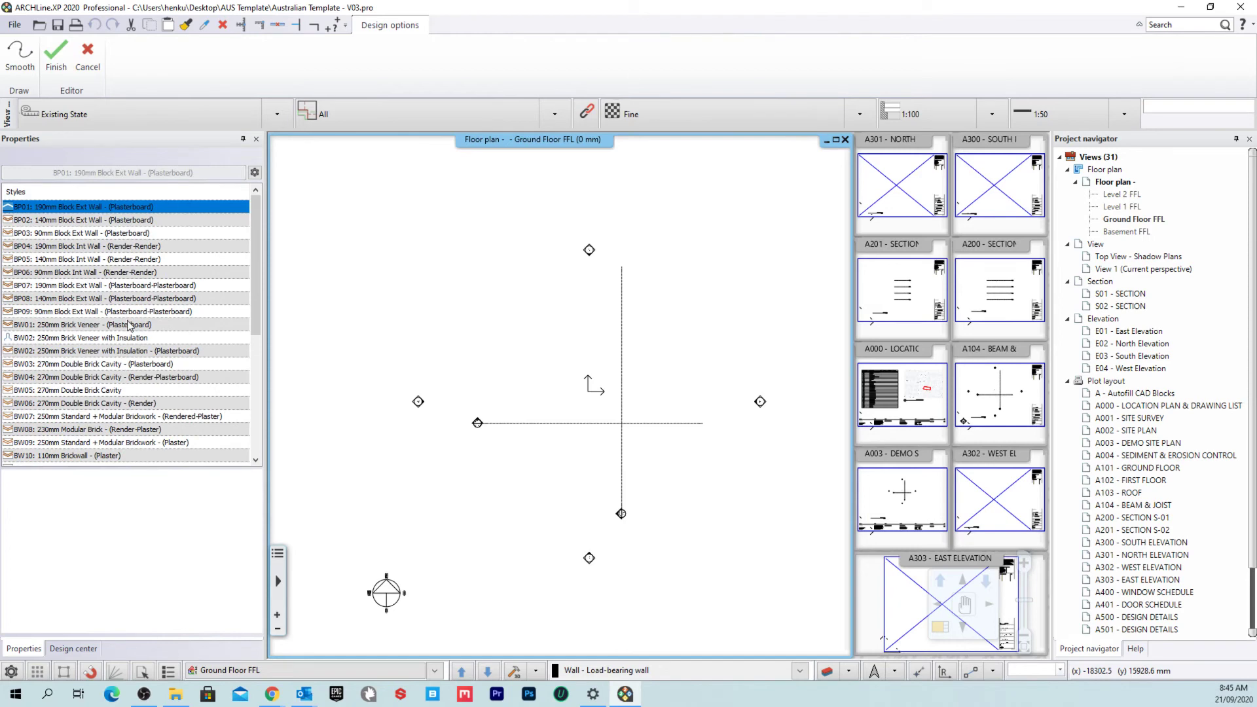
right_click(146, 223)
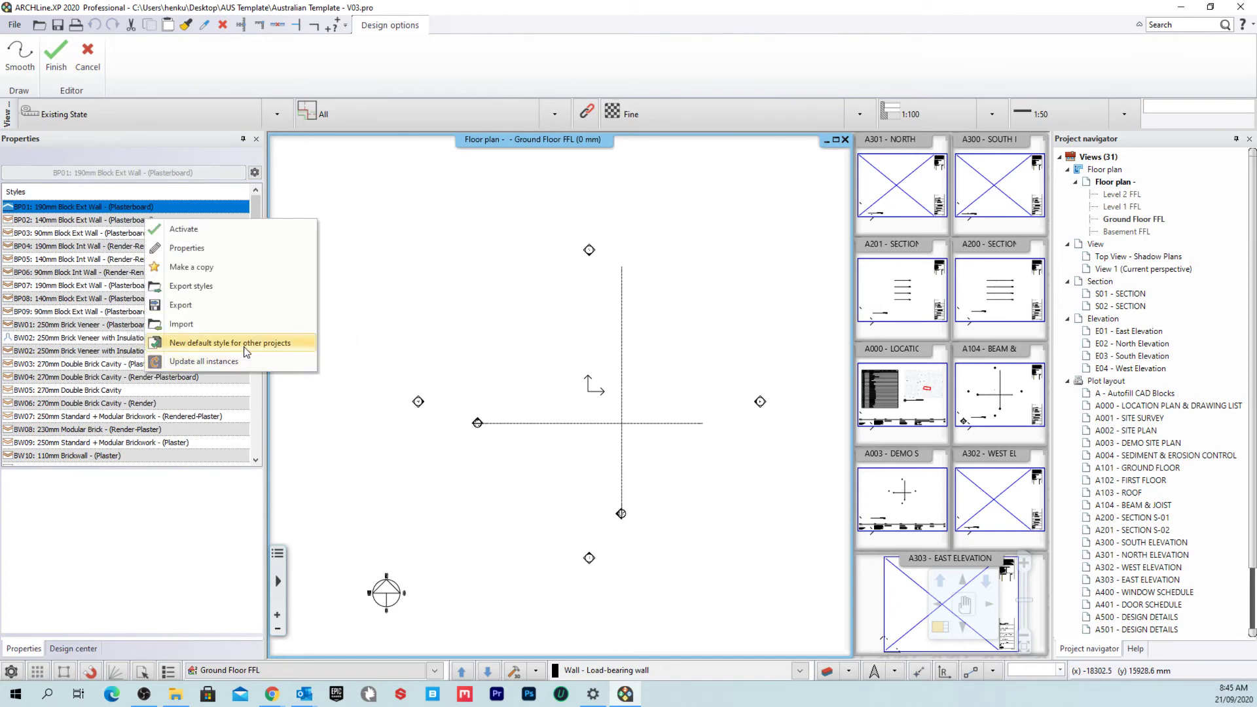
left_click(55, 214)
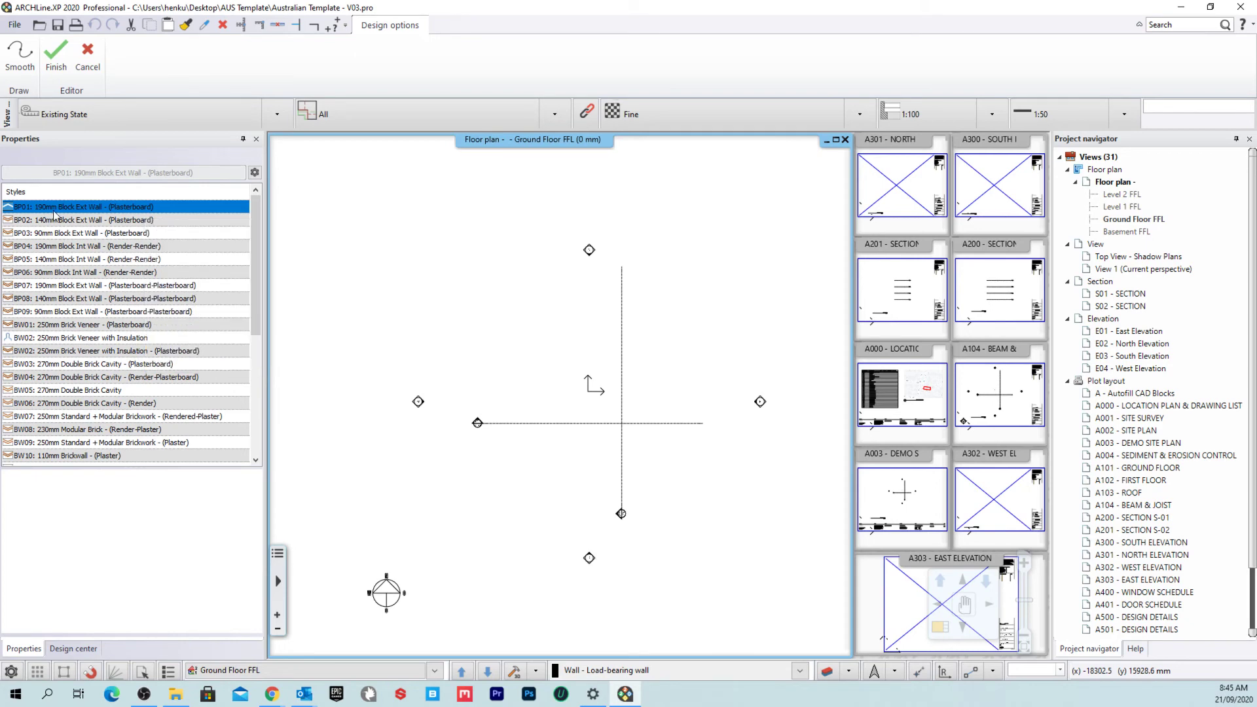
Preview the BP02: 140mm Block Ext Wall - (Plasterboard) style, recheck the wall style list and leave the wall command.
left_click(115, 223)
scroll(124, 328, "down", 6)
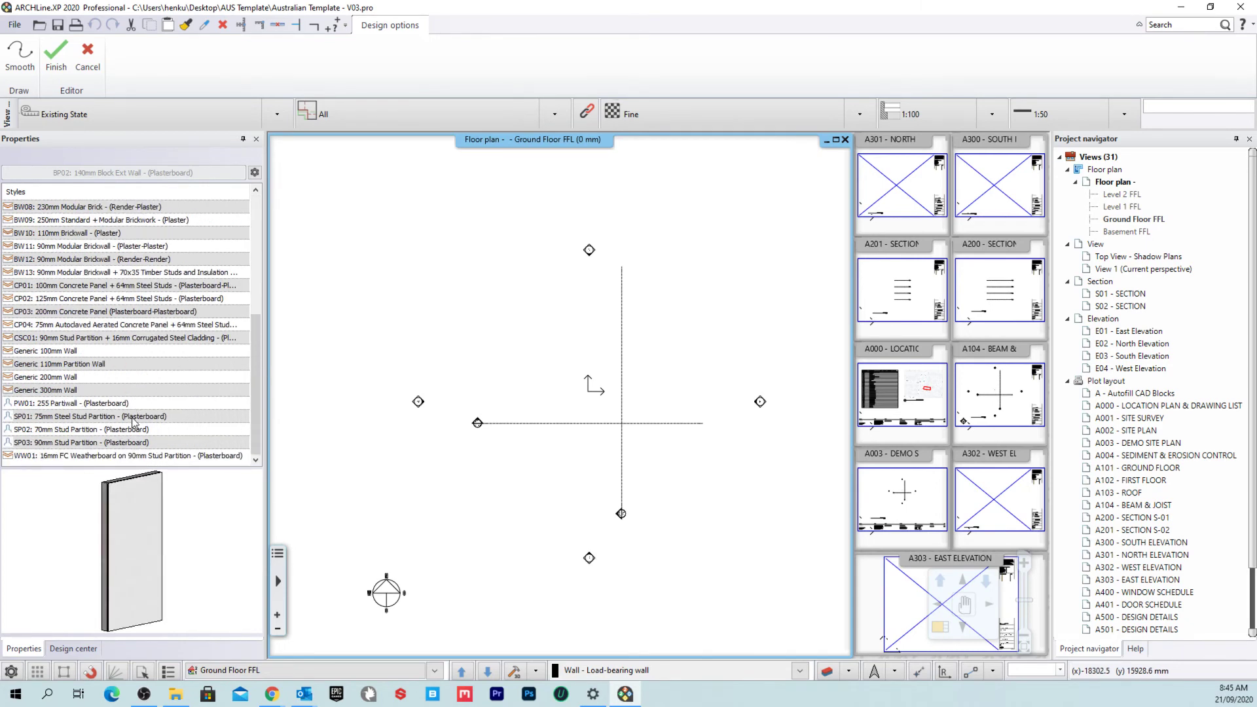
scroll(133, 421, "up", 6)
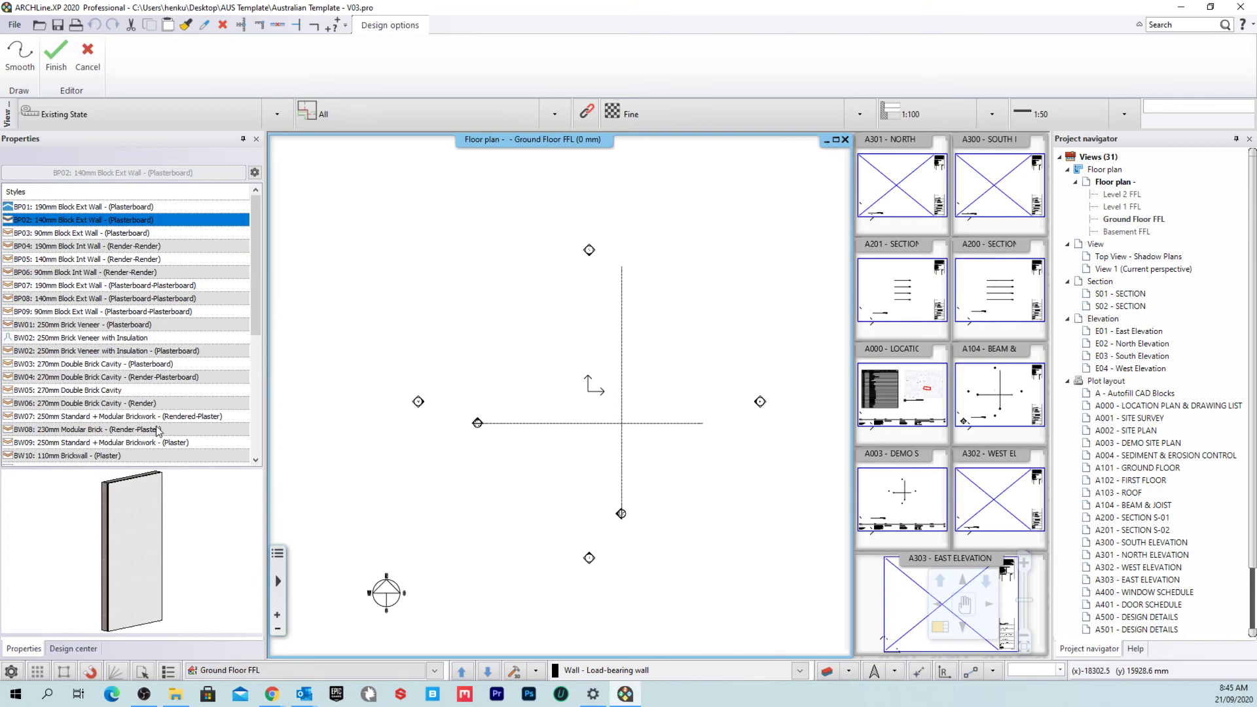
scroll(134, 403, "down", 3)
left_click(87, 49)
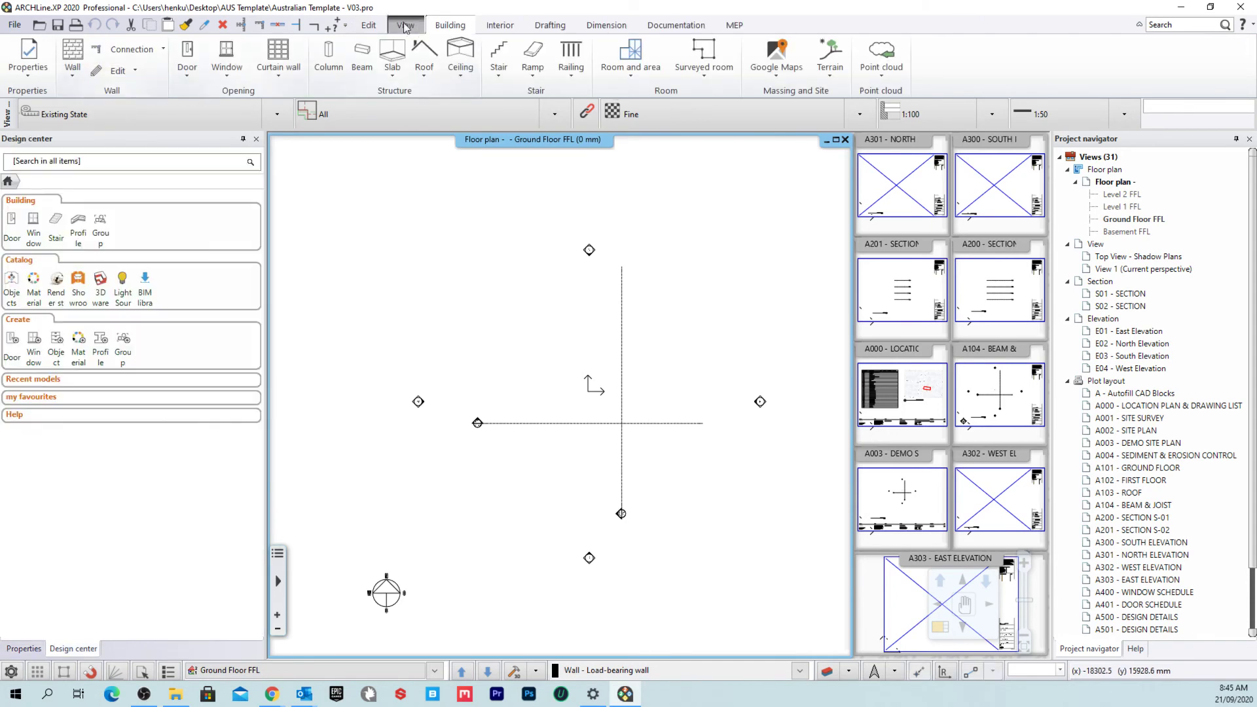
Examine the concrete slab and timber floor styles available for a slab without drawing one.
left_click(460, 57)
left_click(396, 60)
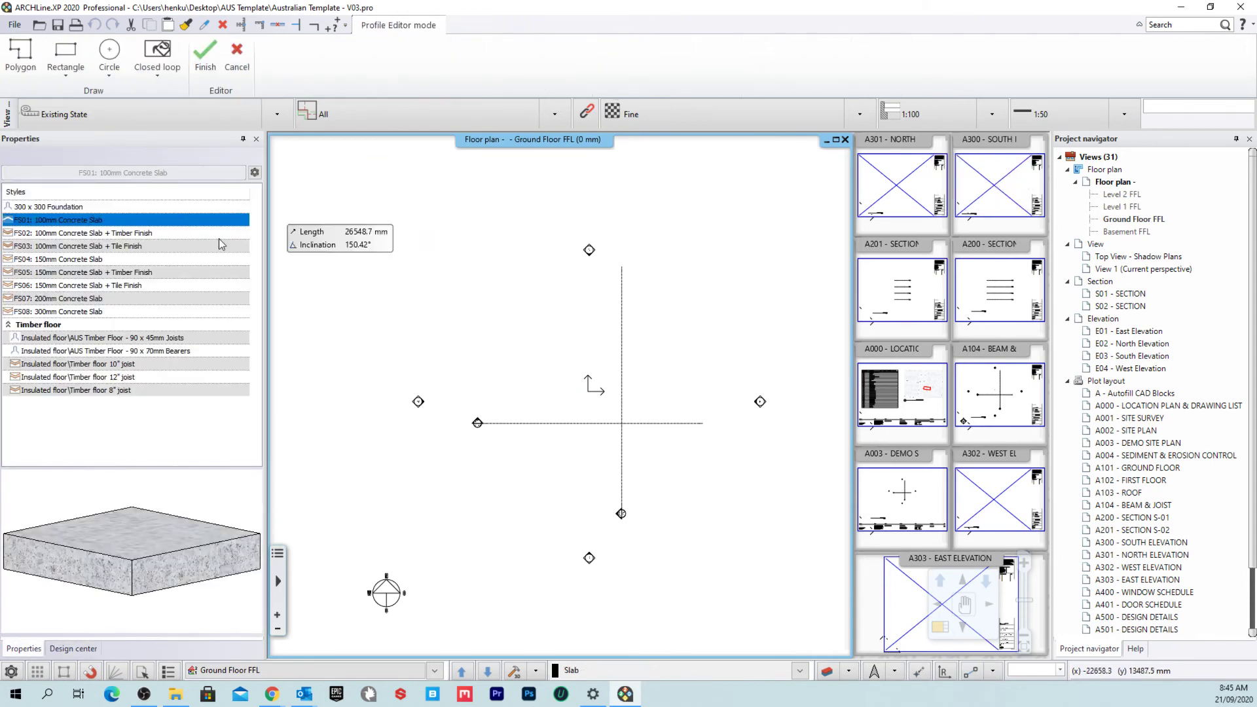
left_click(228, 68)
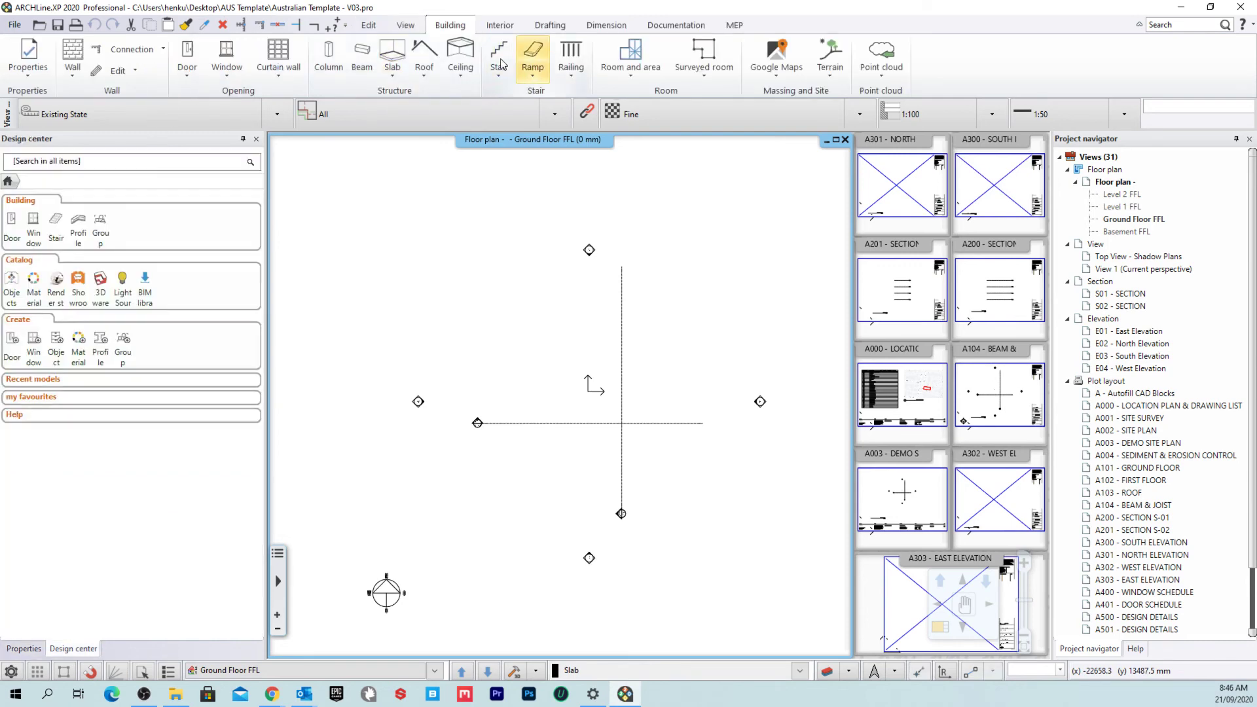
Start a column, begin a style import and browse to the Steel folder under AUS Template > AUS Columns.
left_click(327, 68)
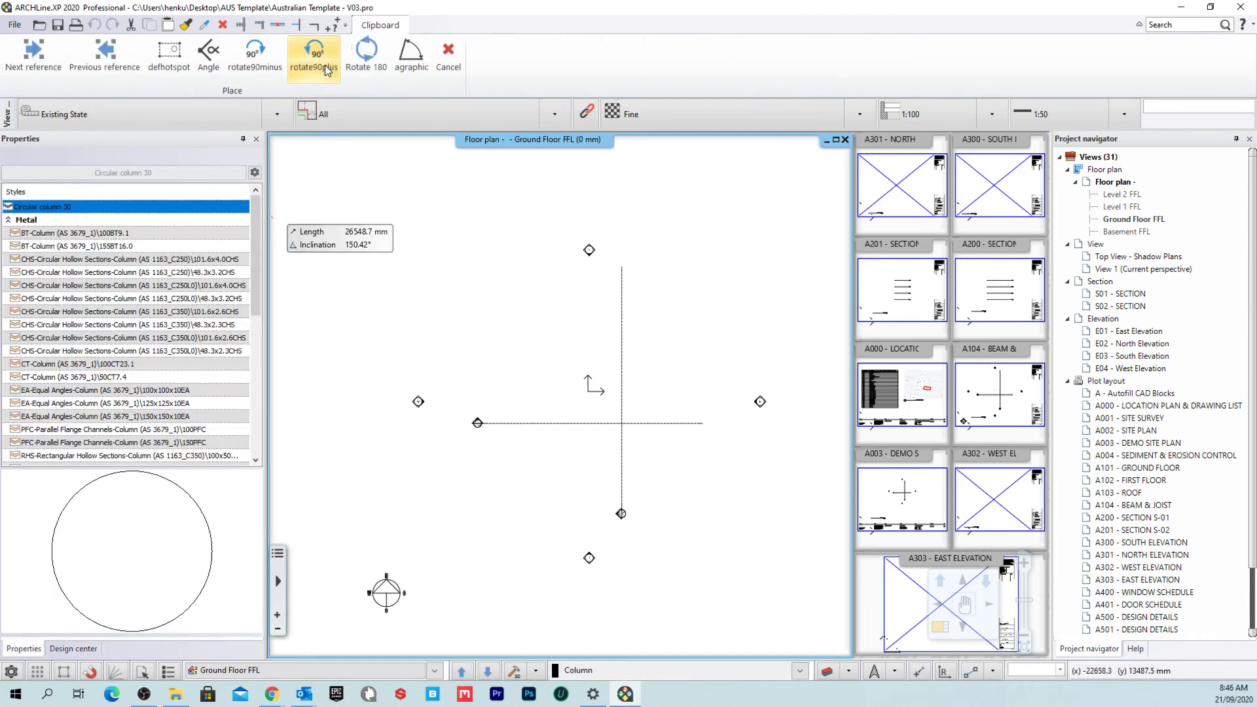
left_click(255, 173)
left_click(328, 276)
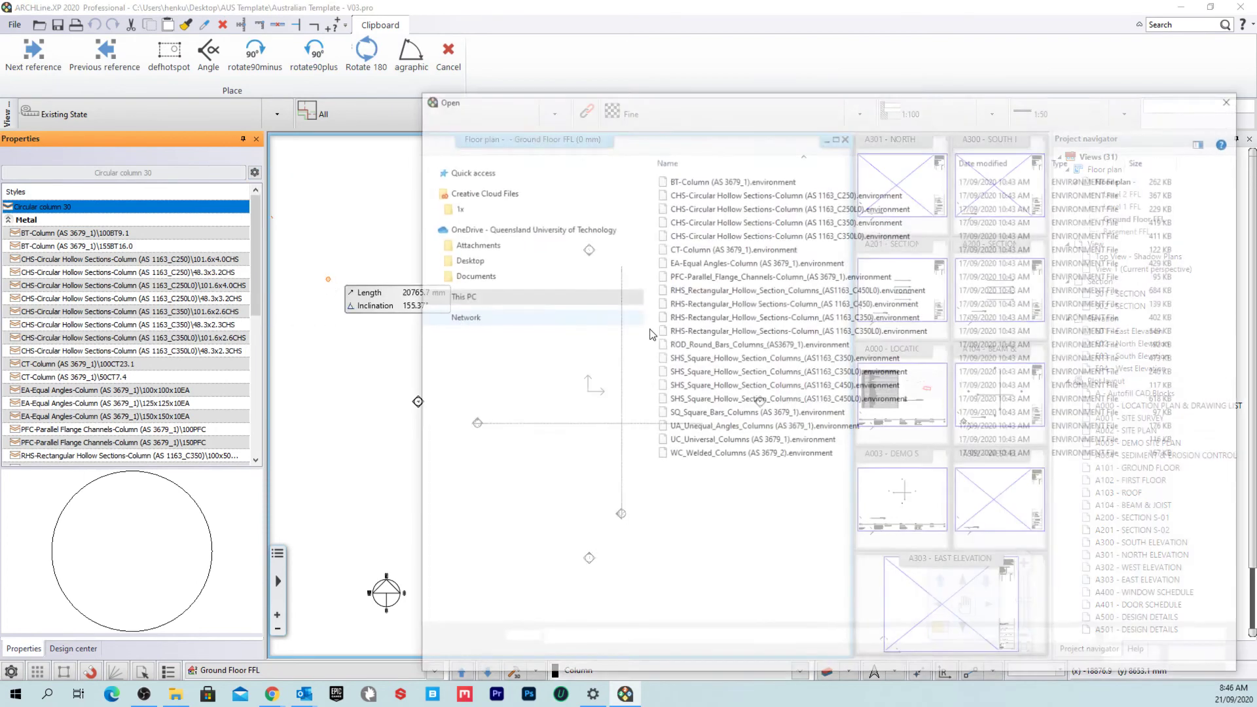
left_click_drag(631, 105, 630, 103)
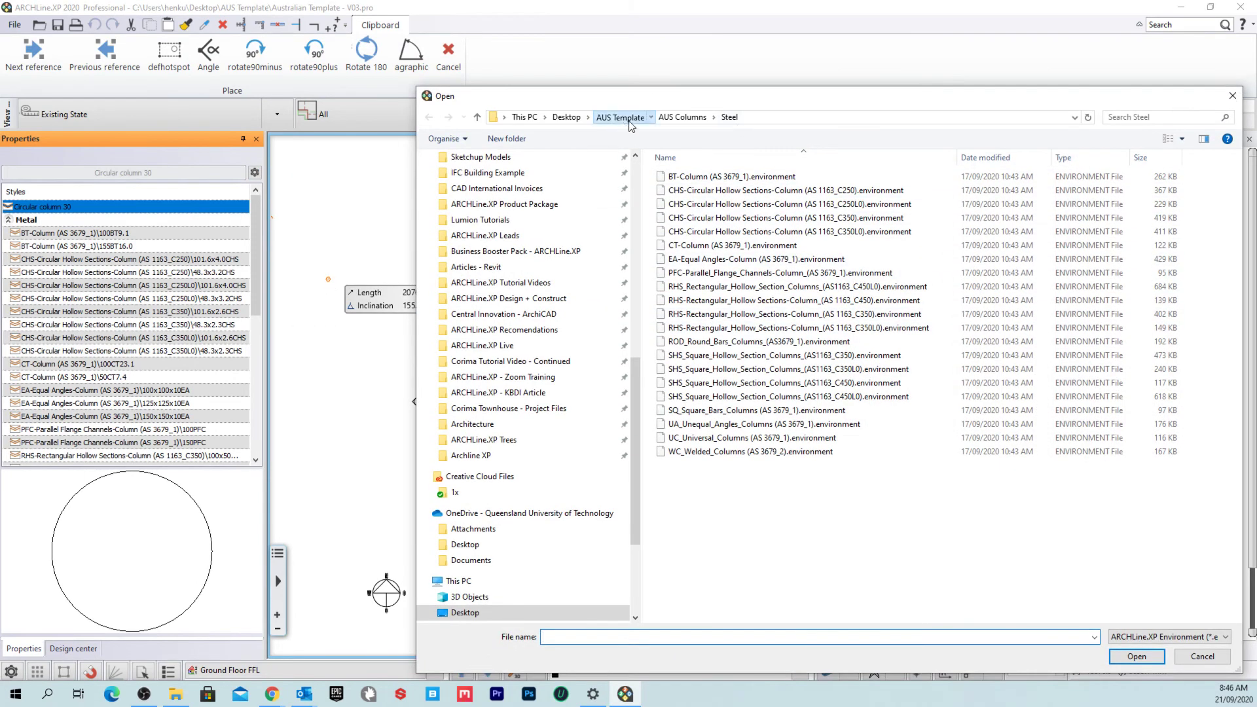
left_click(628, 120)
double_click(702, 178)
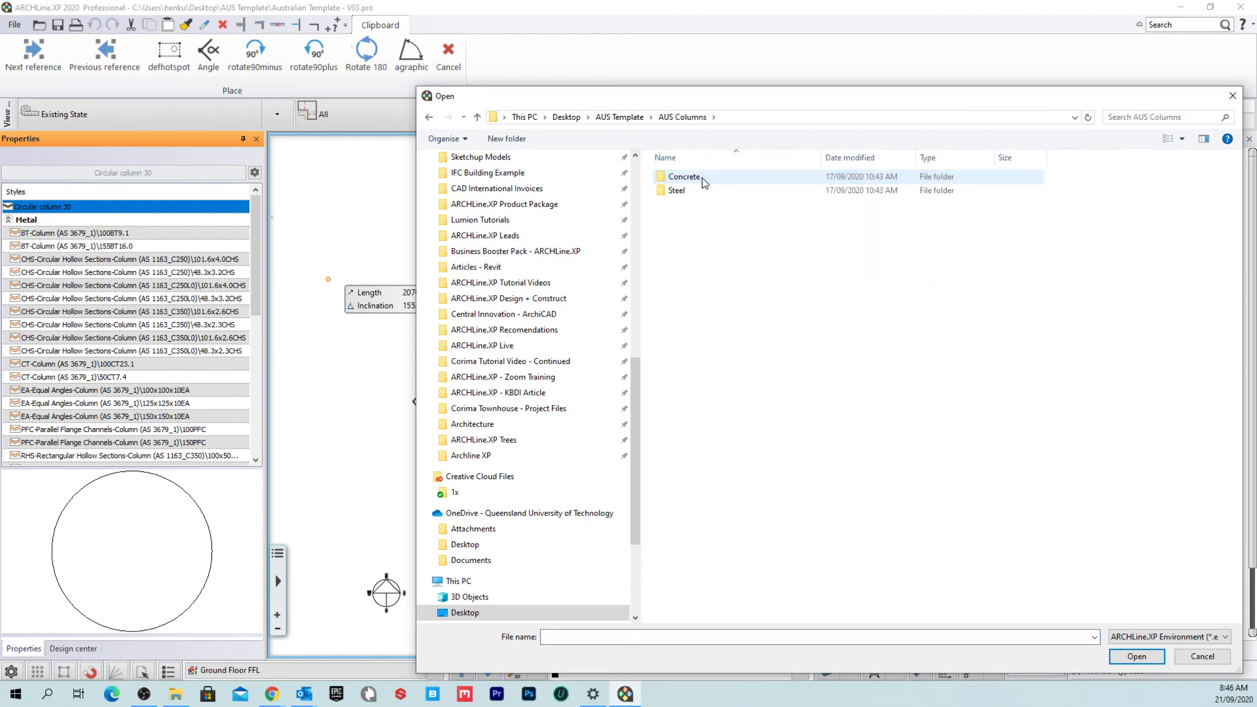
double_click(714, 190)
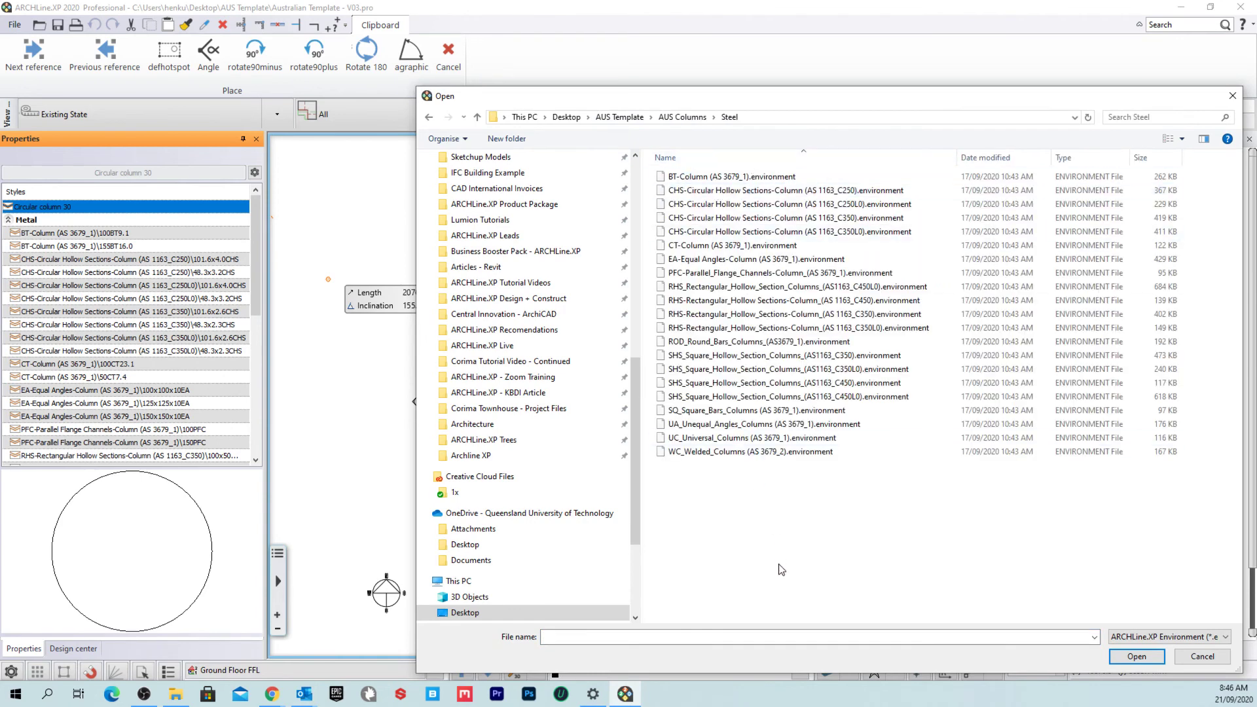
Highlight all the steel column environment files to show which ones can be imported together, and clear the selection.
left_click_drag(780, 564, 732, 174)
left_click(886, 528)
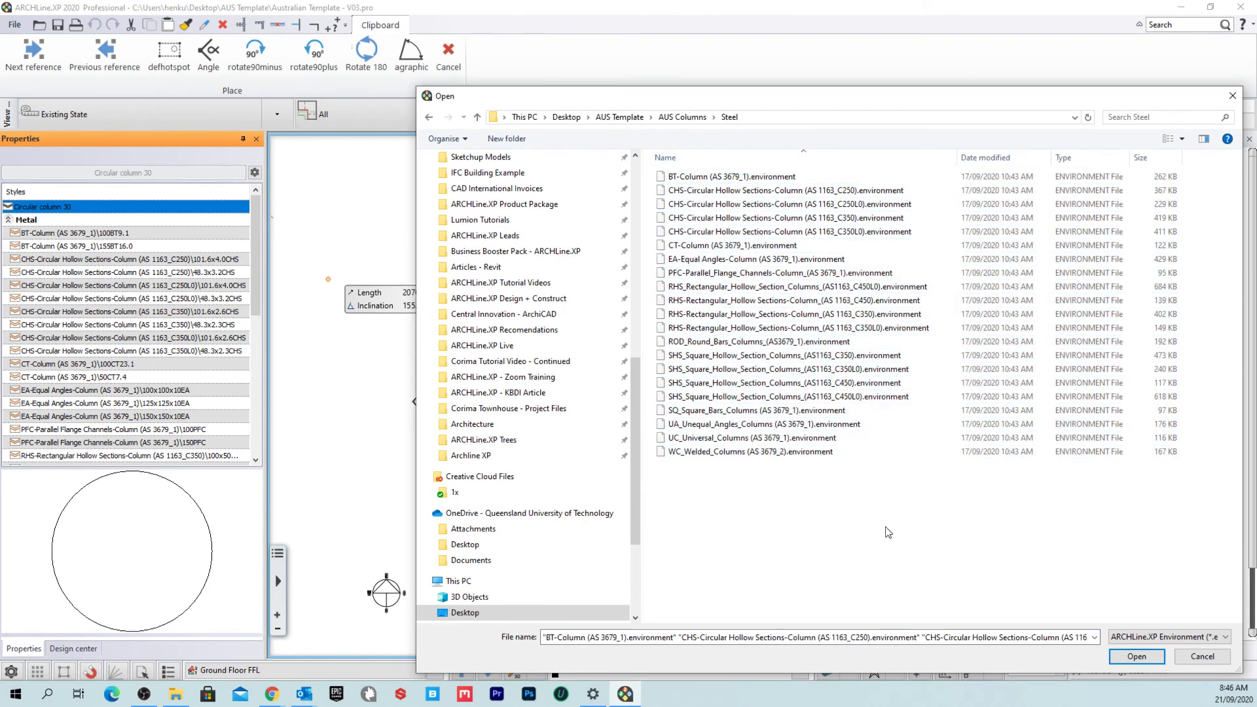
left_click_drag(864, 539, 773, 181)
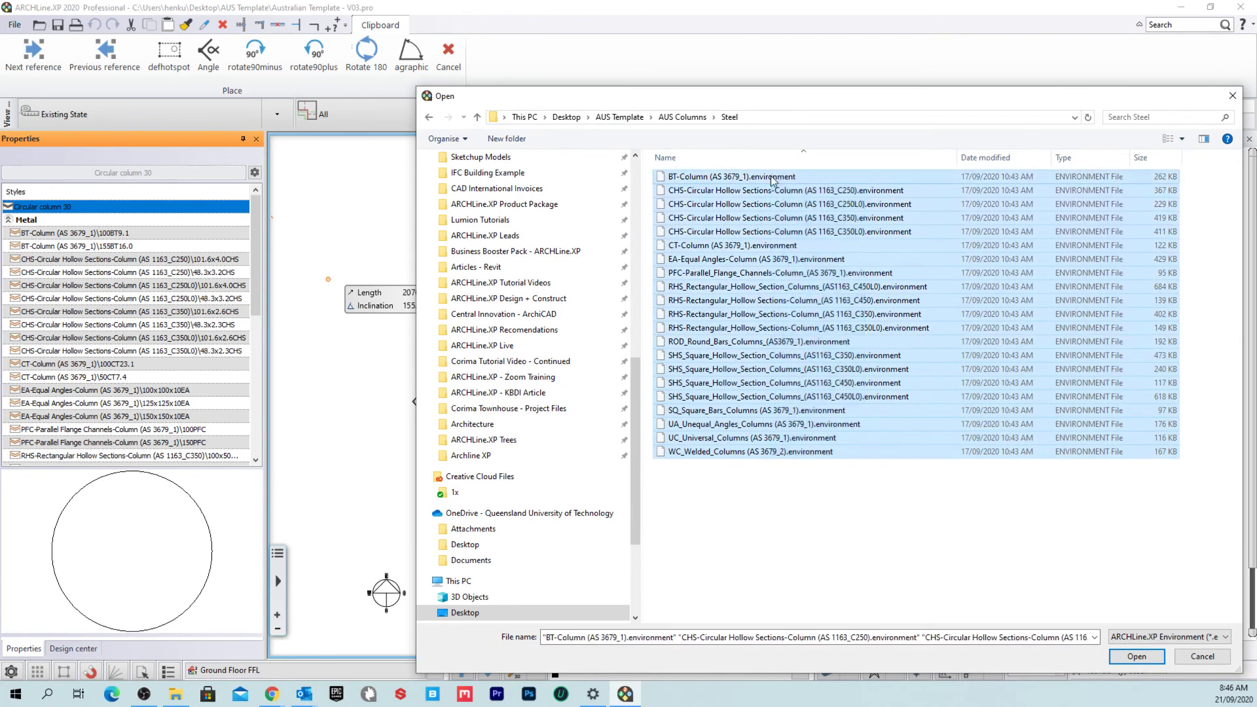
left_click(868, 549)
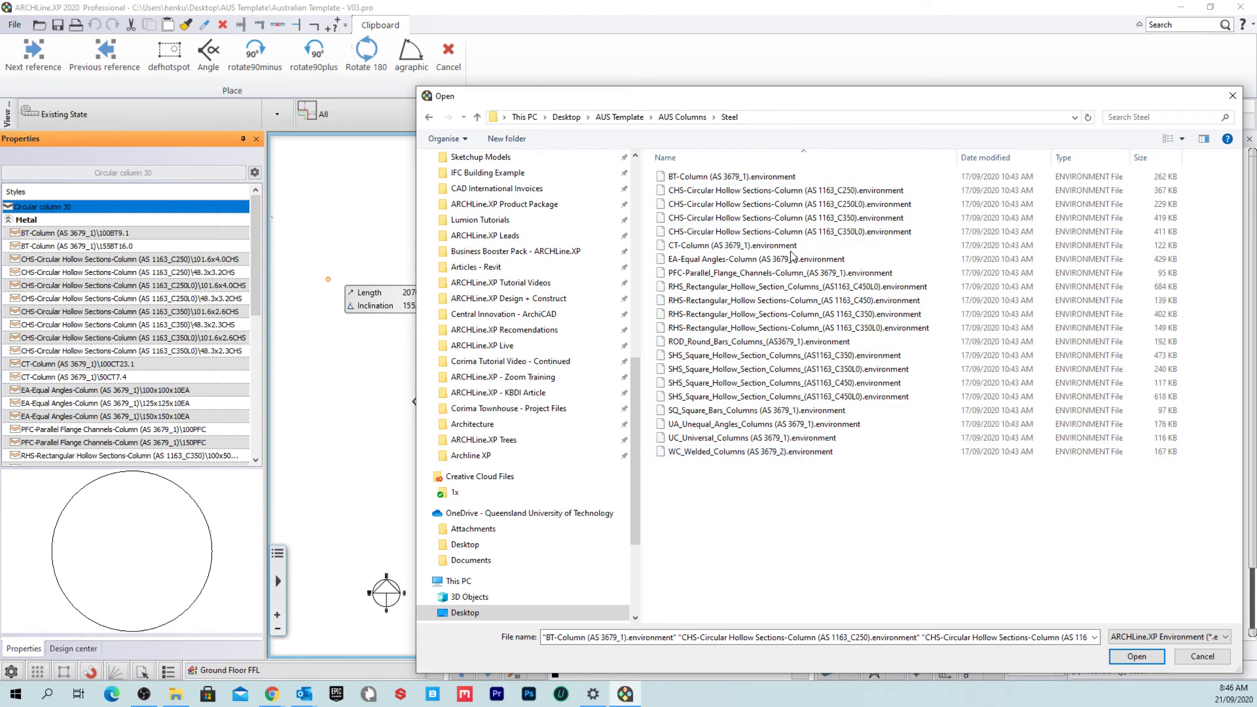
View the Concrete column files and the AUS Template folder, and leave the import and the column command without loading anything.
left_click(429, 117)
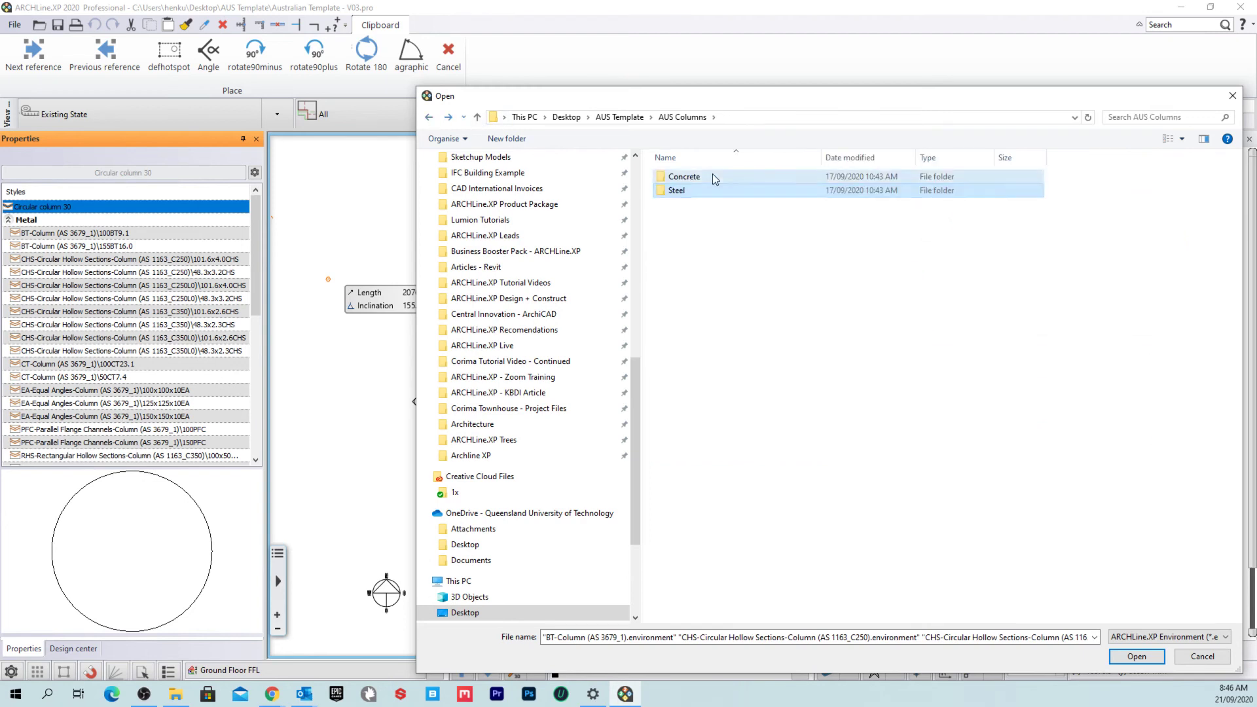
double_click(712, 175)
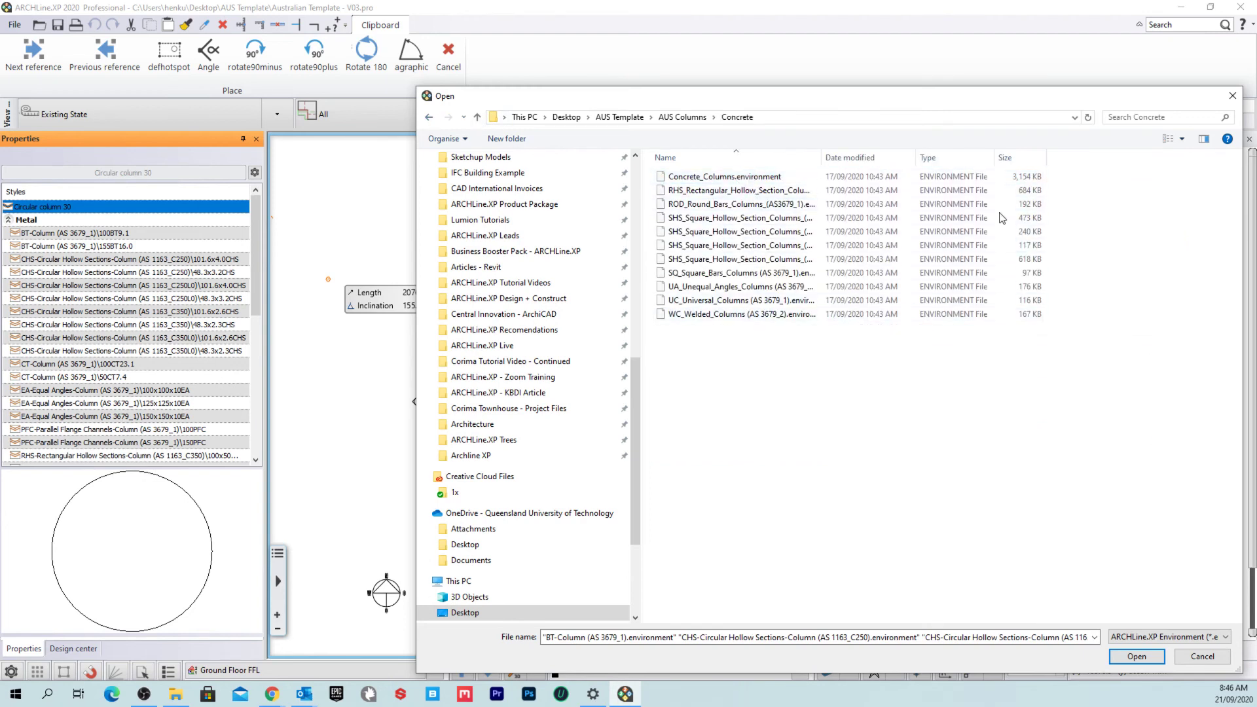
left_click(612, 117)
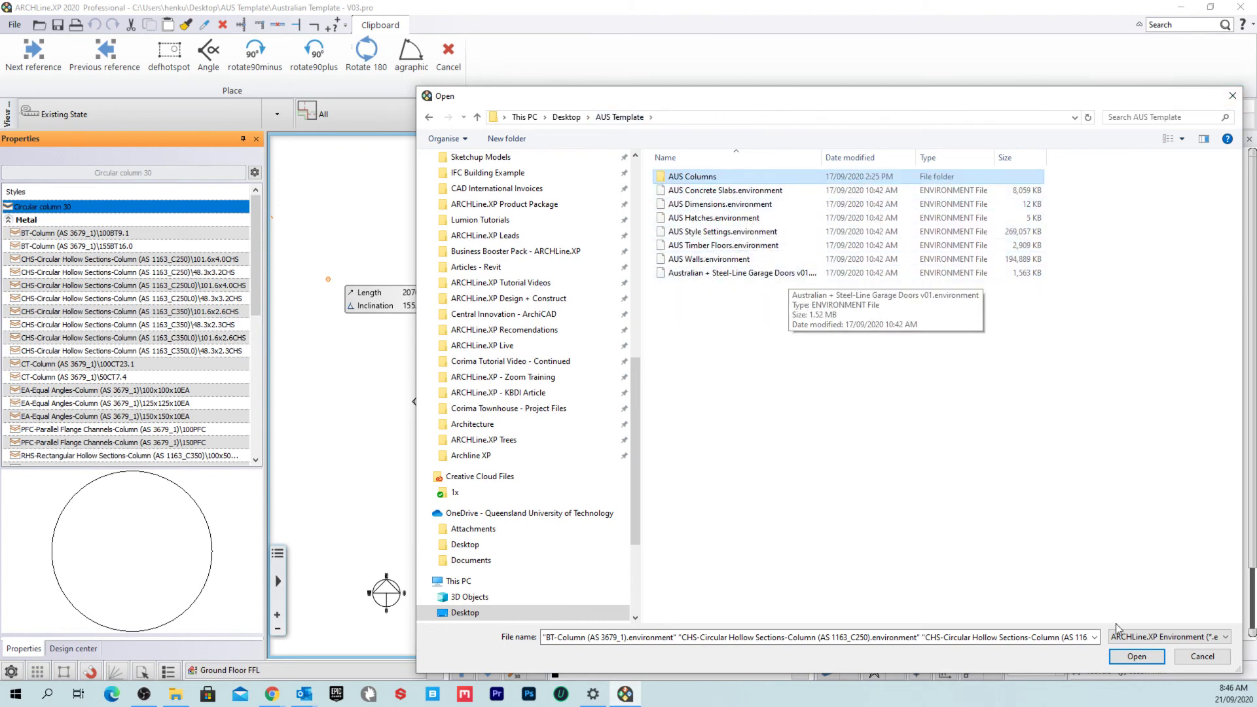
left_click(1202, 656)
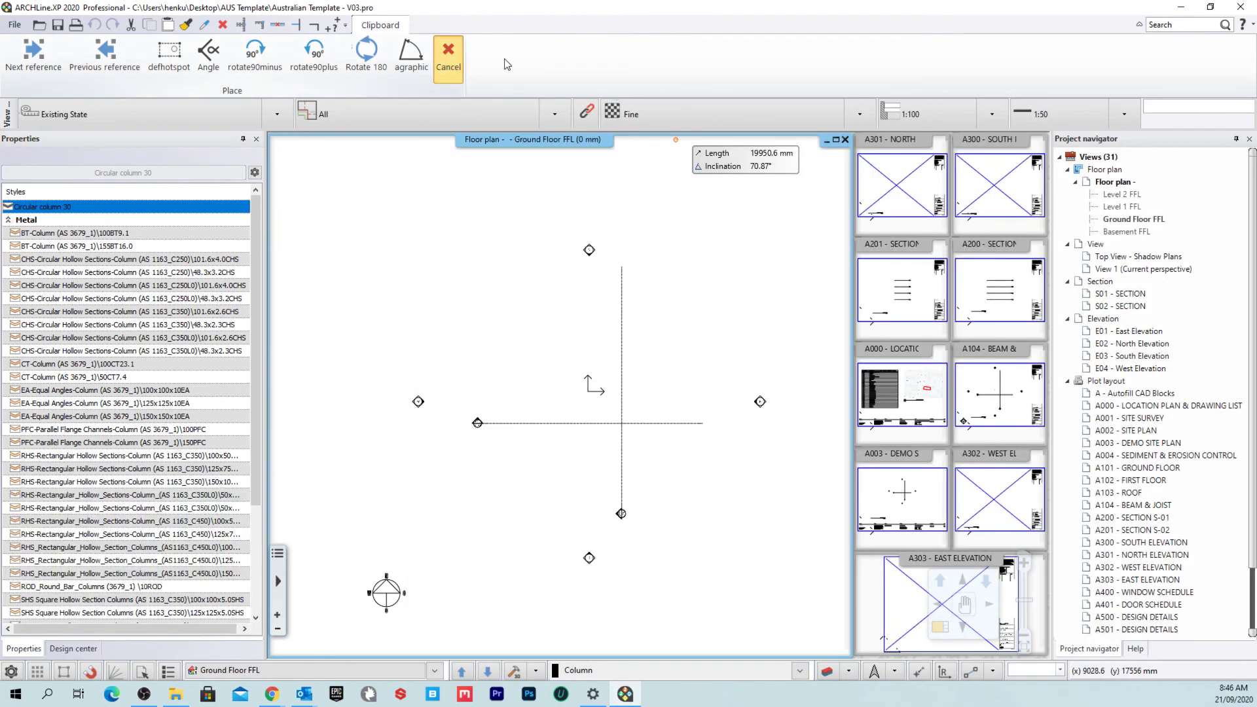
left_click(449, 53)
View the length dimension properties and the style list behind AUS Dimension (mm), and close both without changes.
left_click(606, 25)
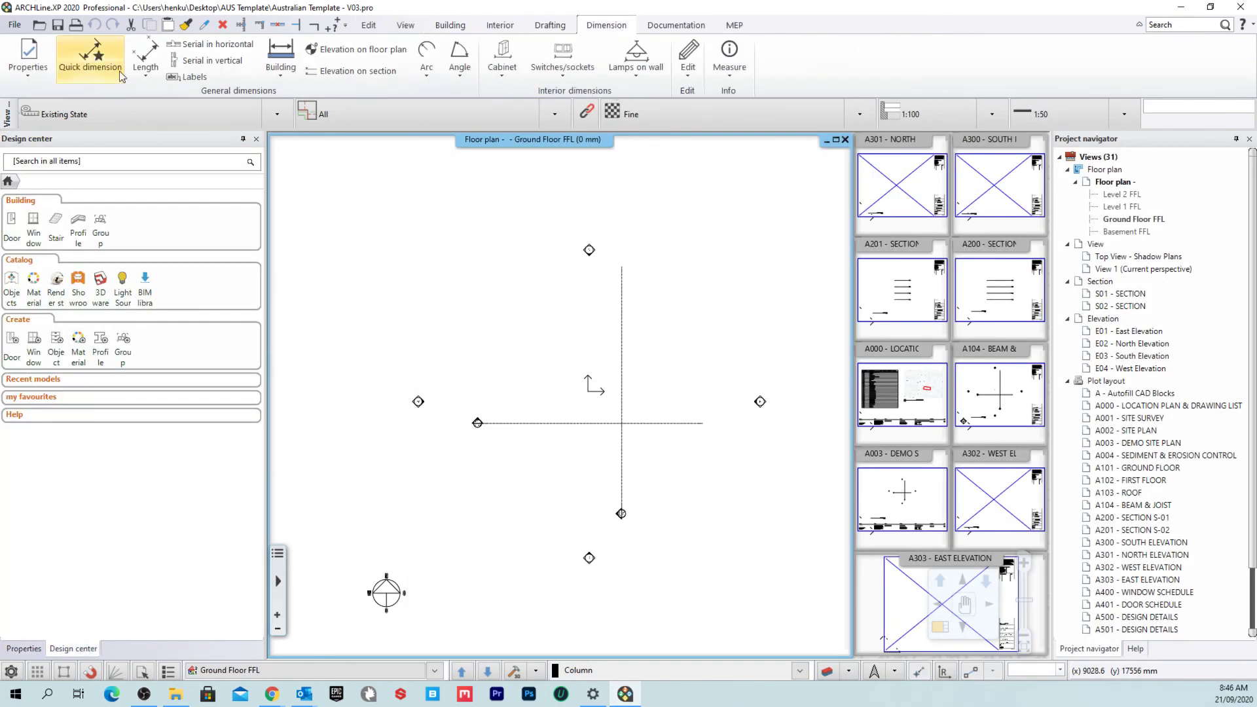
right_click(148, 51)
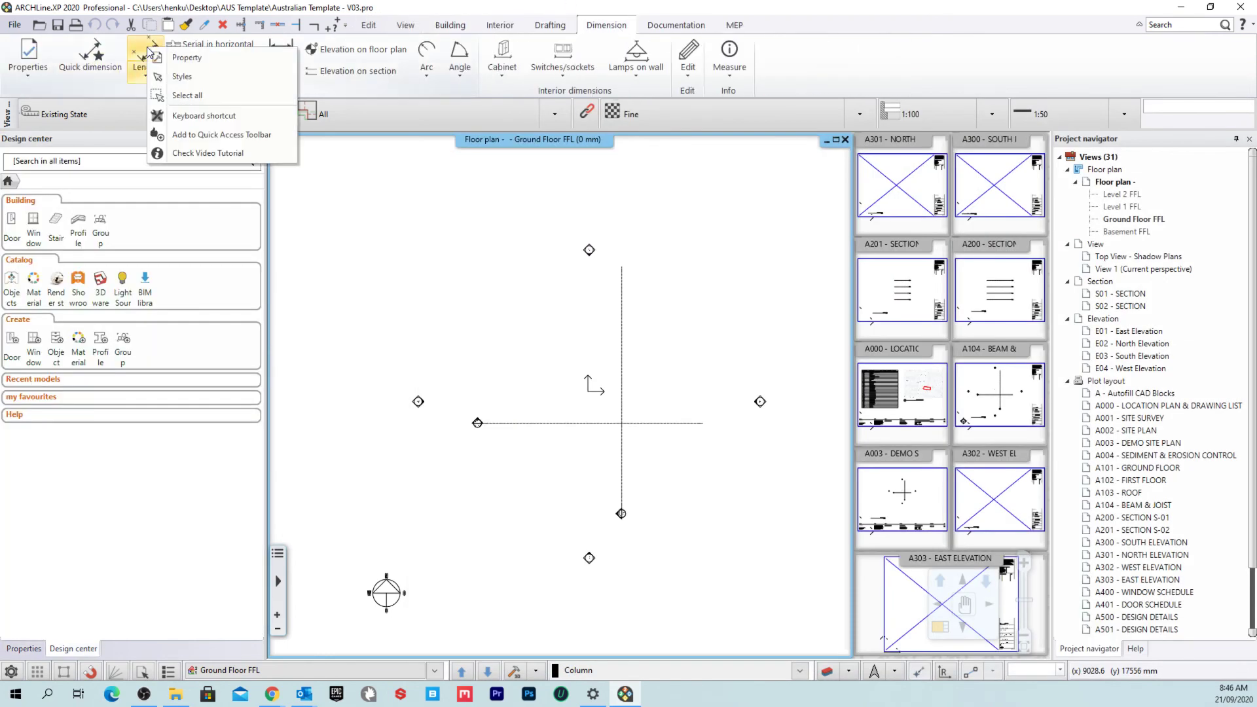
left_click(196, 62)
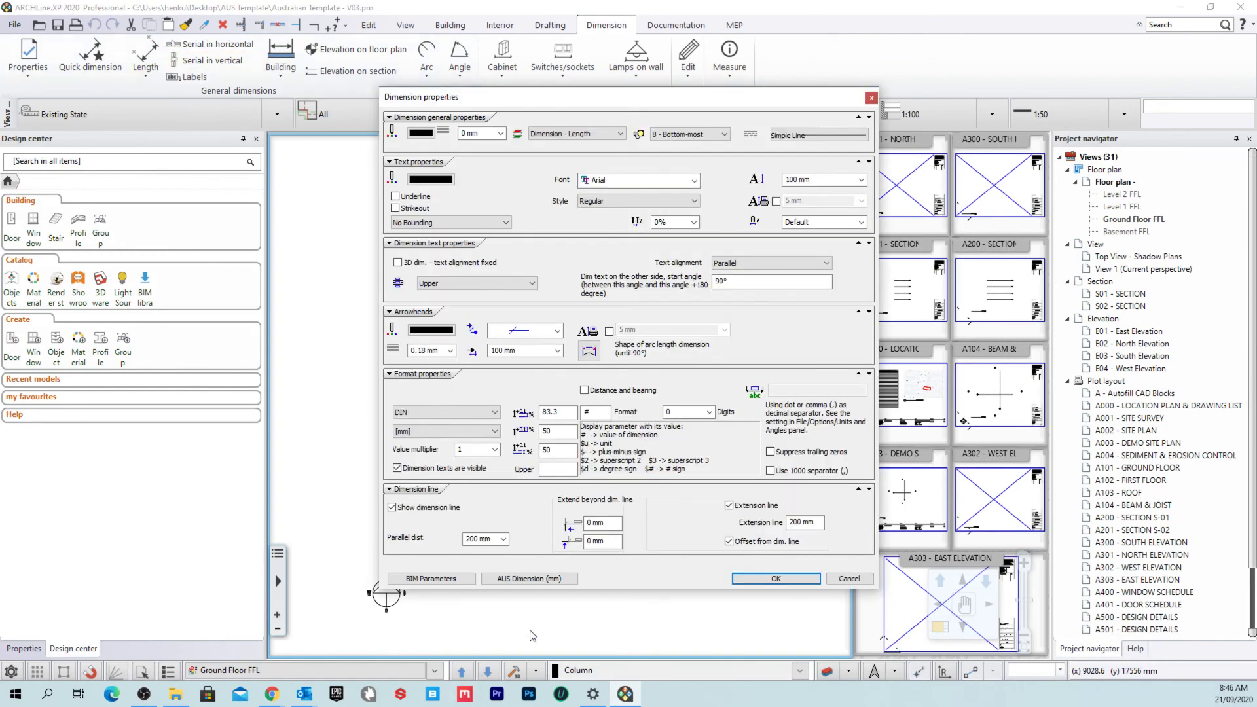
left_click(532, 578)
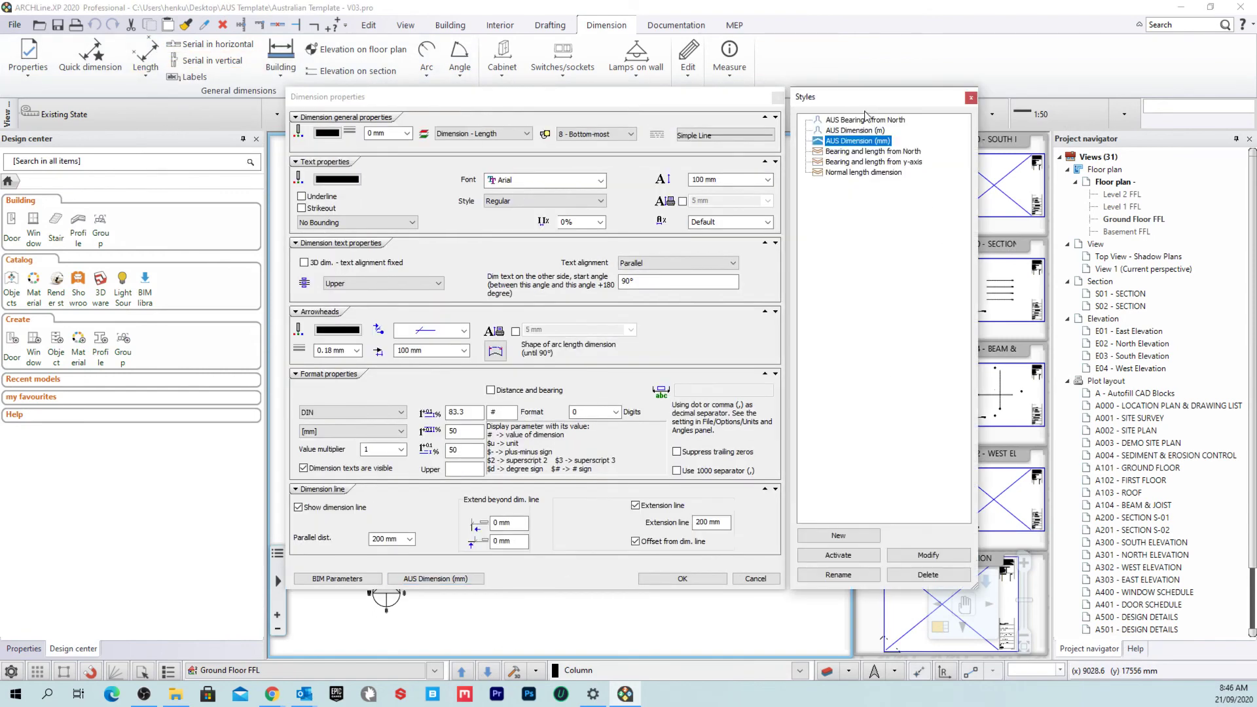
left_click(971, 99)
left_click(778, 98)
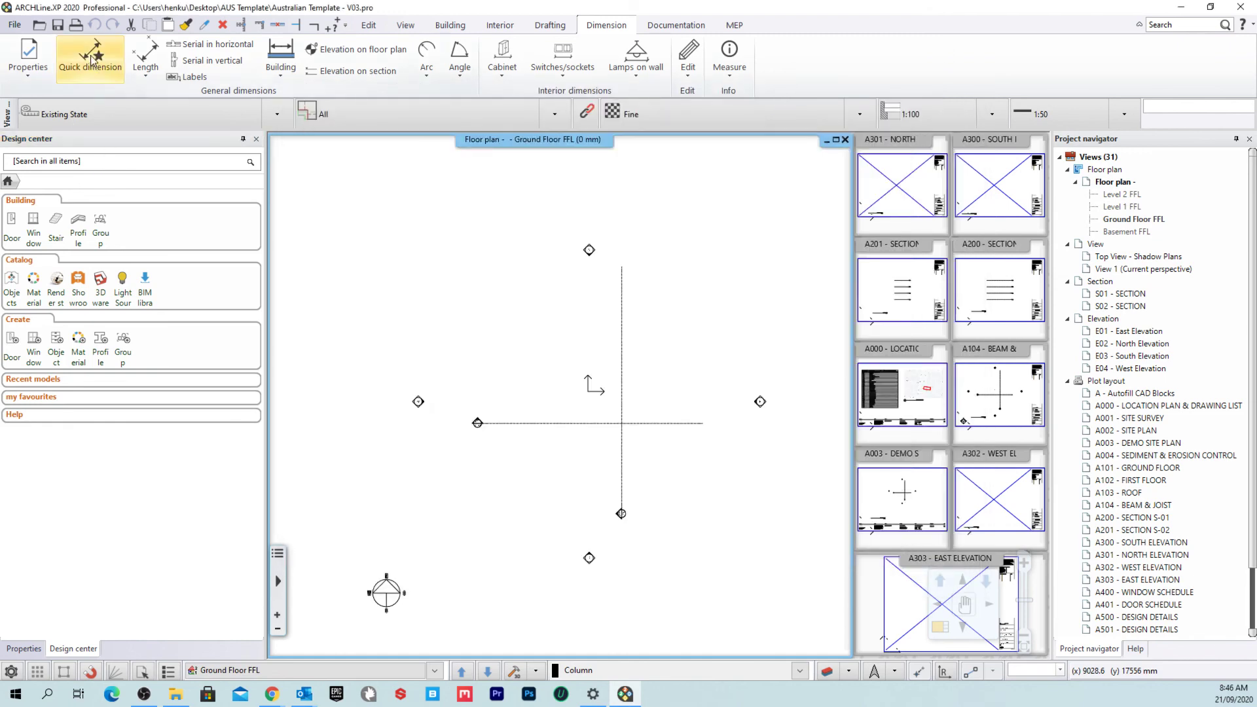
Start a length dimension, view the import option for its styles and leave the command without drawing.
left_click(140, 45)
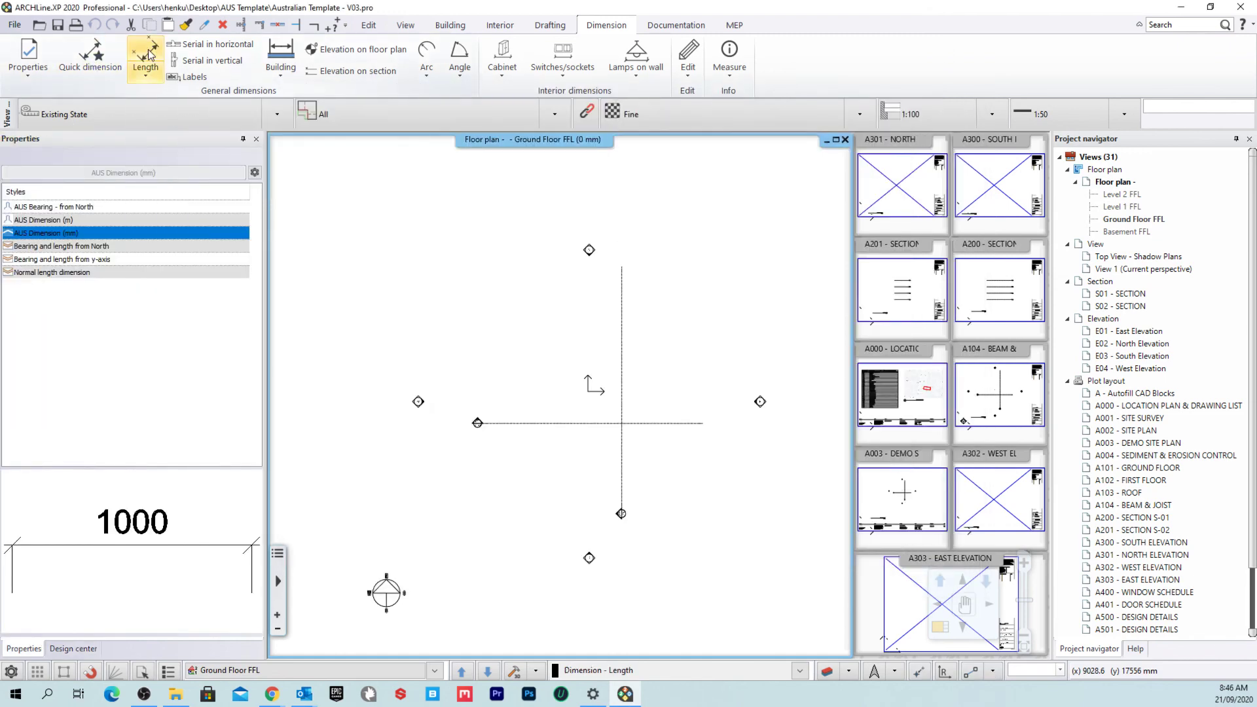
left_click(254, 172)
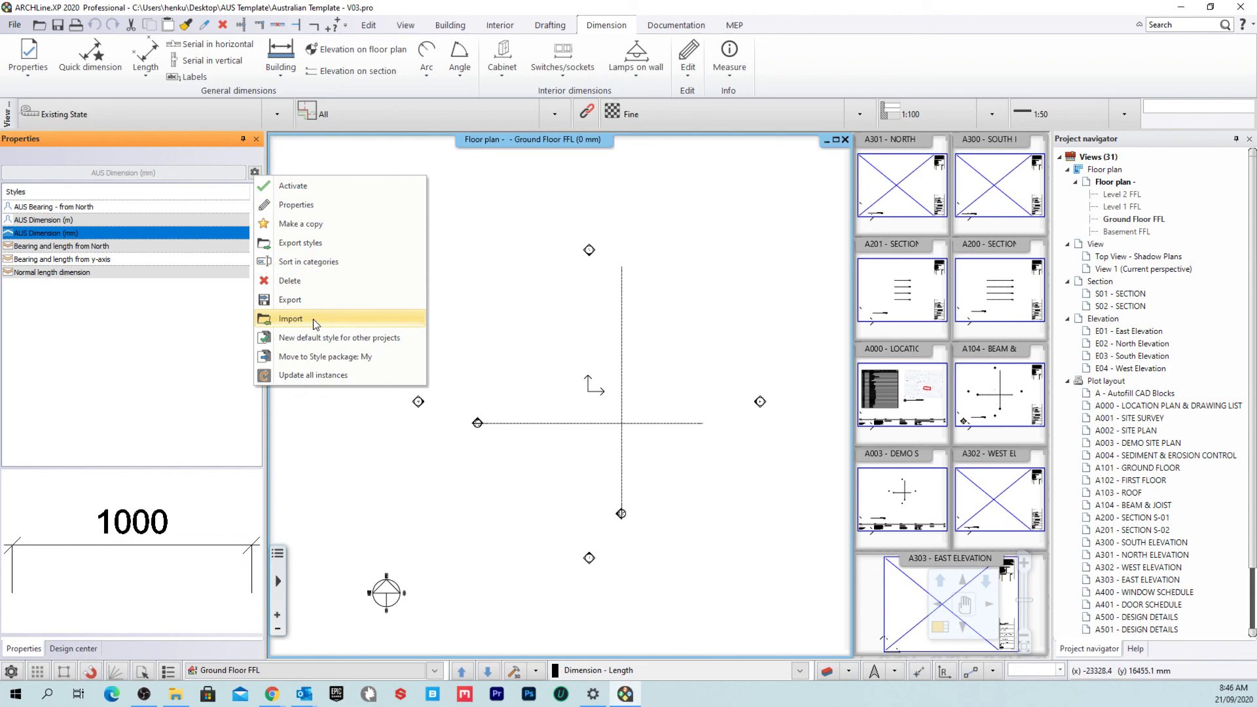
left_click(517, 239)
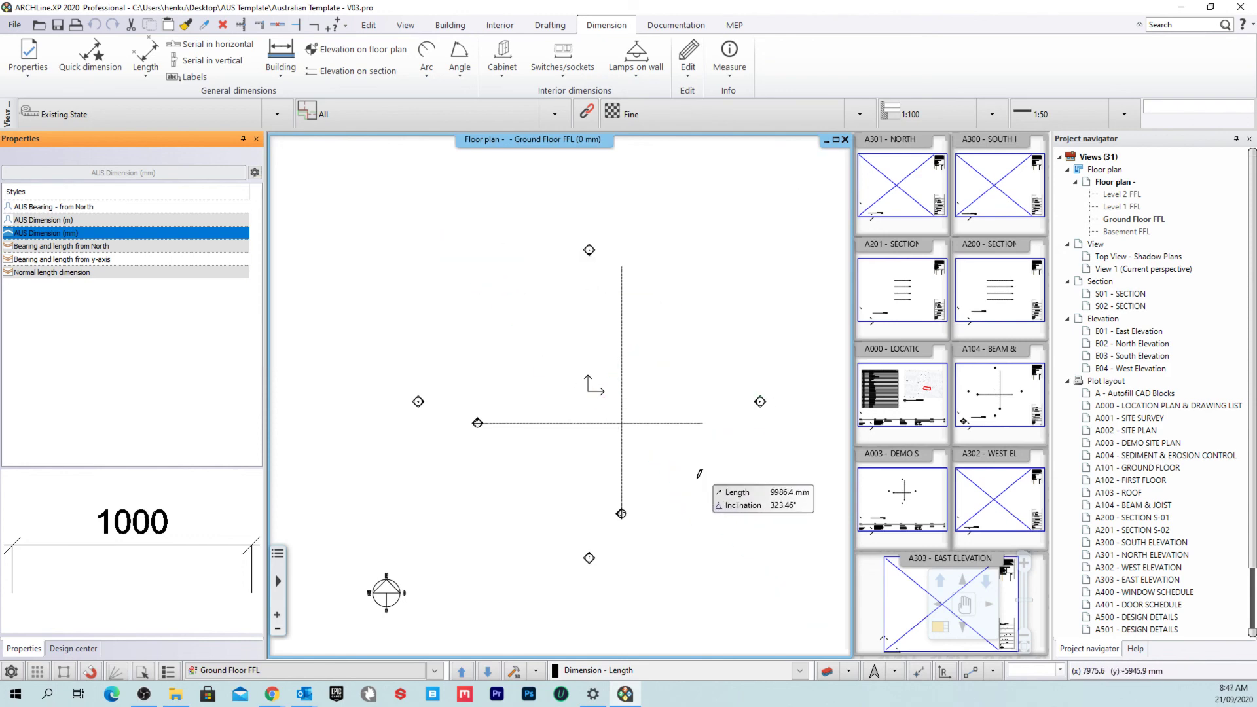
key("Escape")
mouse_move(630, 436)
middle_mouse_down()
mouse_move(651, 433)
mouse_move(617, 452)
mouse_move(629, 444)
middle_mouse_up()
middle_click_drag(593, 354, 618, 396)
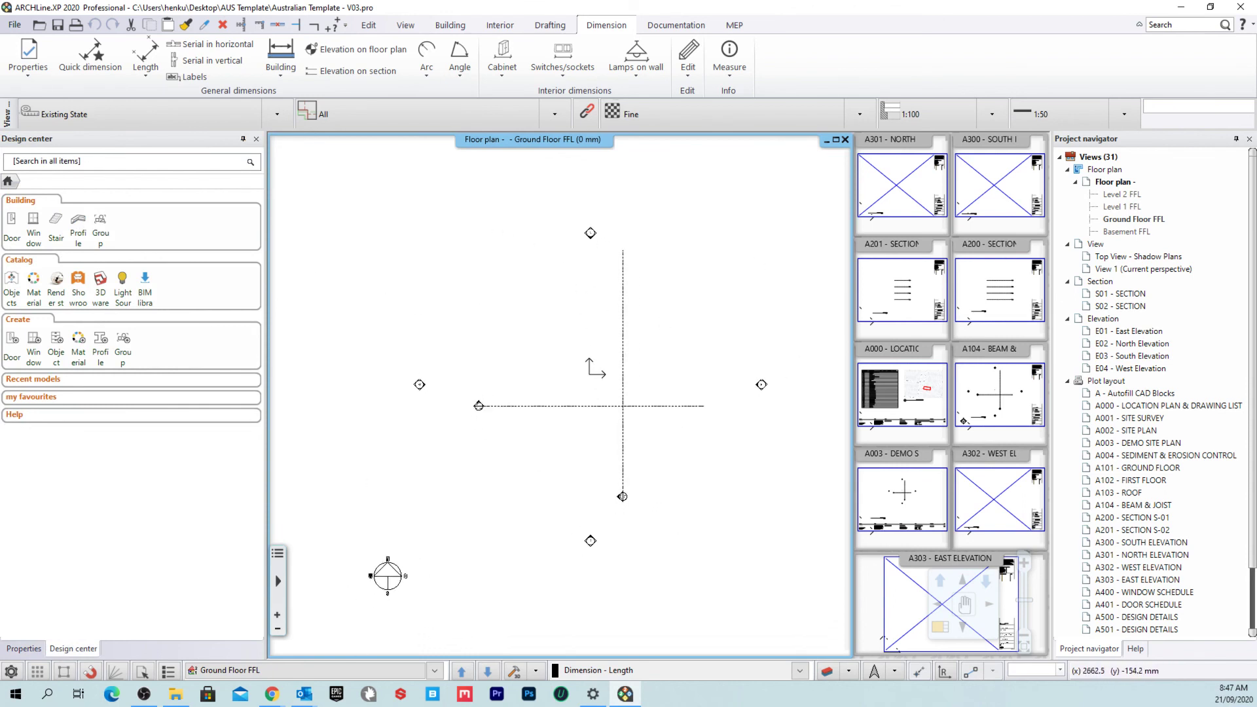
scroll(1172, 498, "down", 3)
scroll(1179, 504, "up", 3)
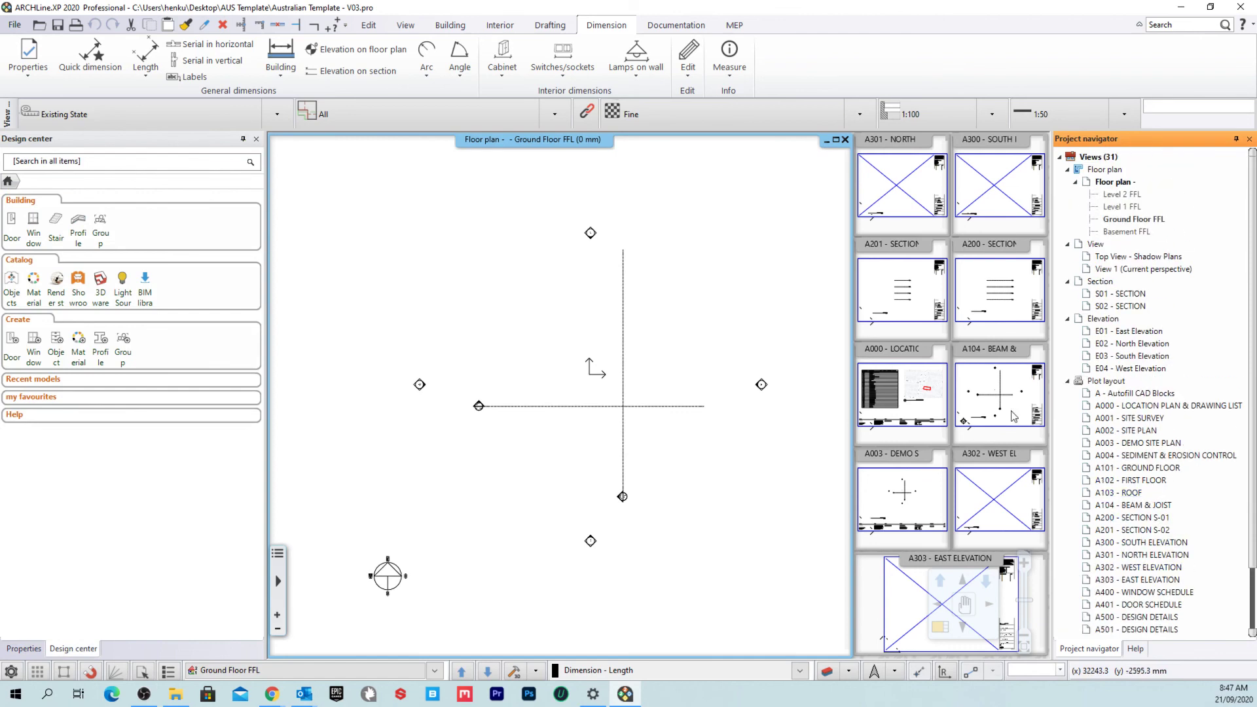